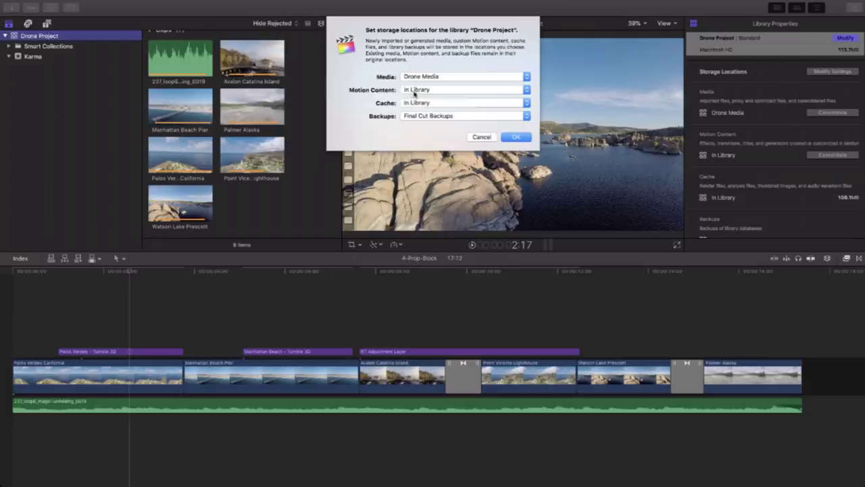
- Check the Motion Content storage options of the Drone Project library without changing them
left_click(431, 90)
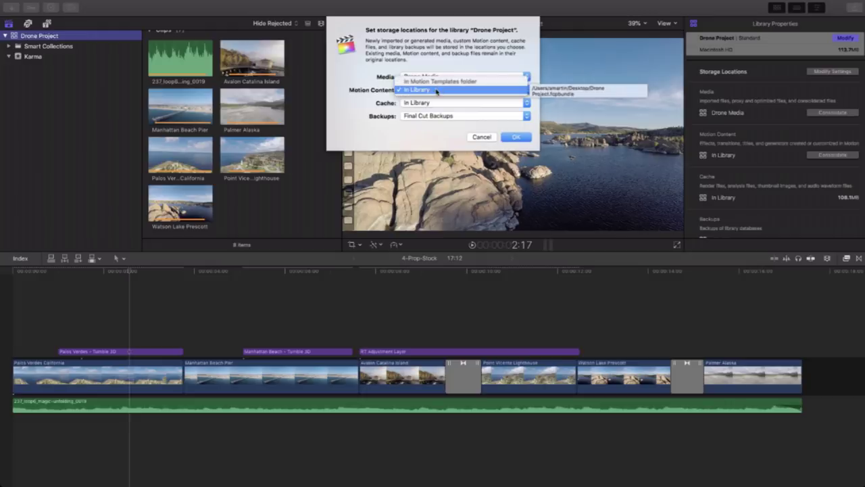
left_click(436, 90)
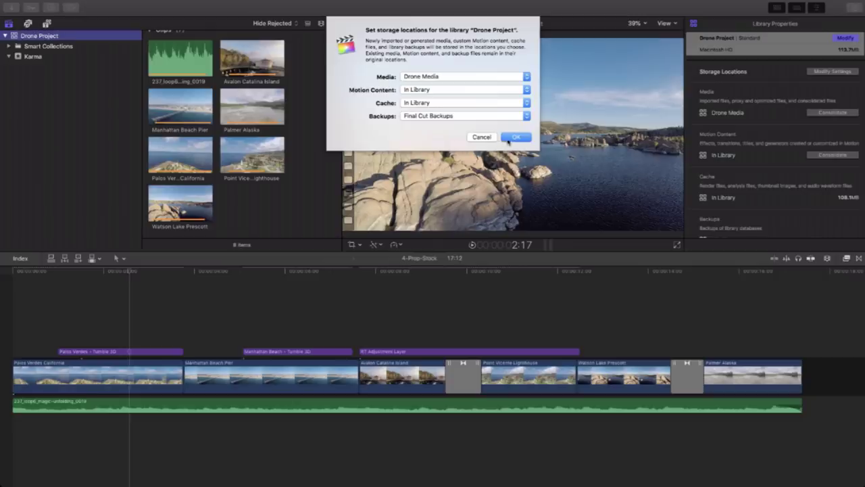
left_click(478, 137)
- Review the Palos Verdes and Manhattan Beach titles in the timeline and check the Palos Verdes California clip's retiming
left_click(369, 277)
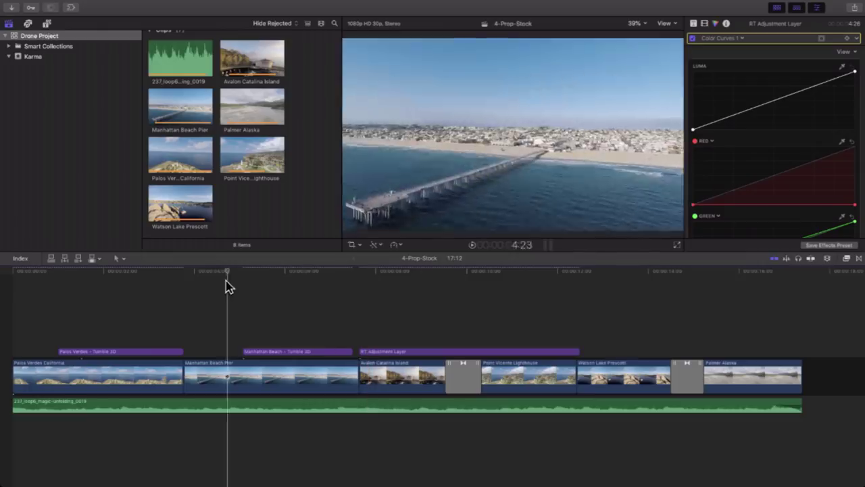
left_click(49, 305)
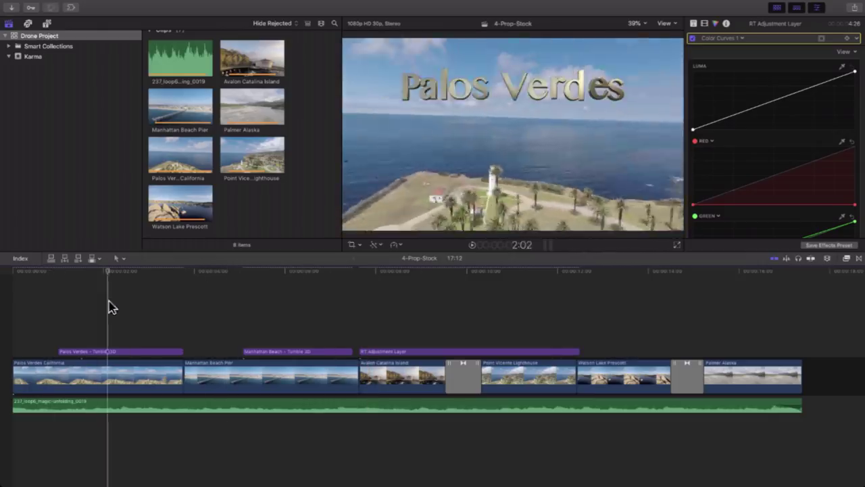
left_click(222, 304)
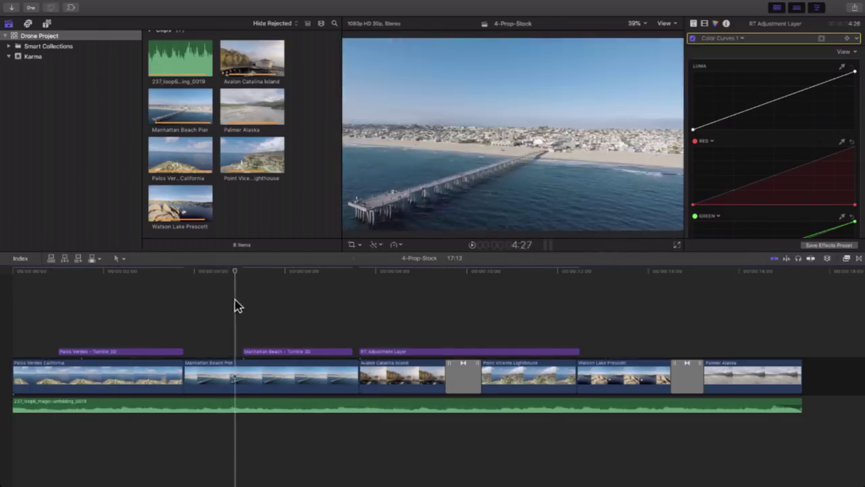
left_click(322, 313)
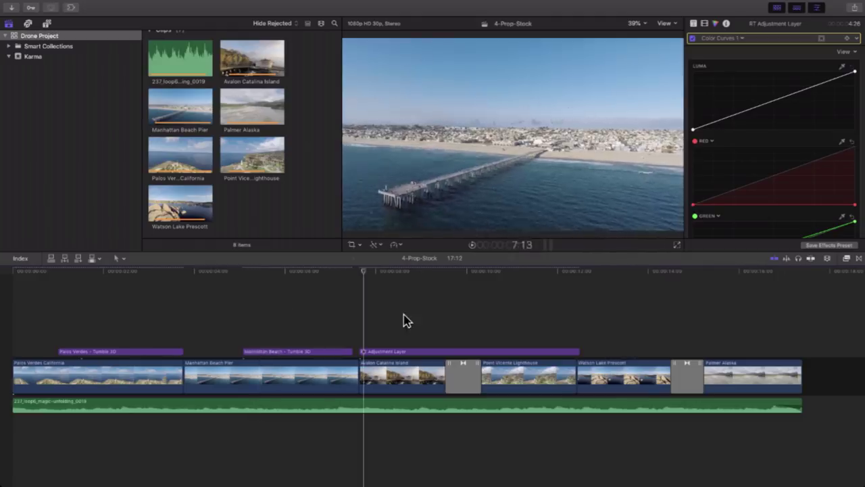
left_click(121, 315)
left_click(42, 320)
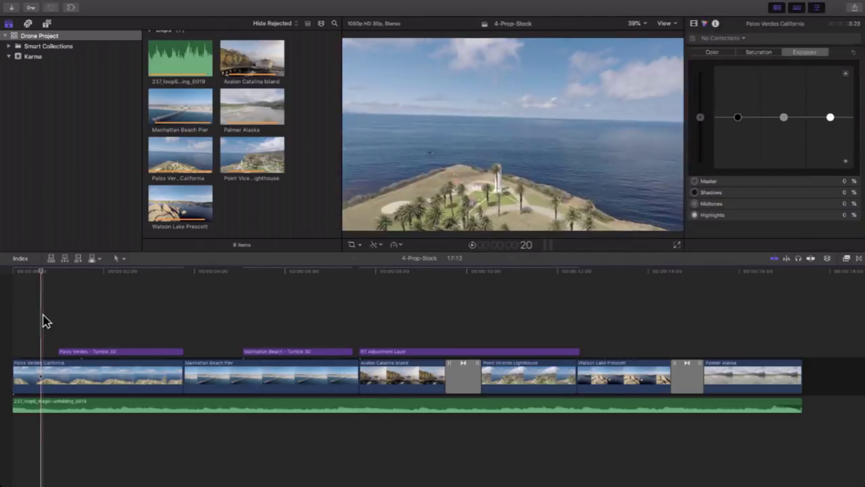
key("super+r")
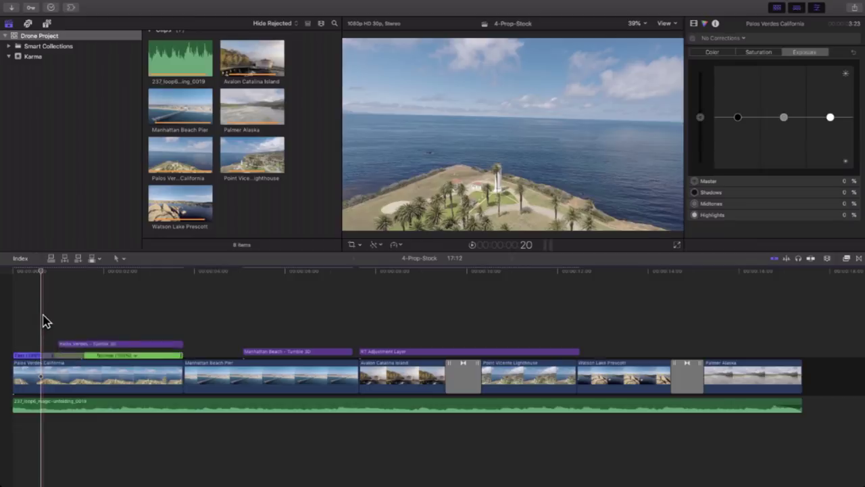
key("super+r")
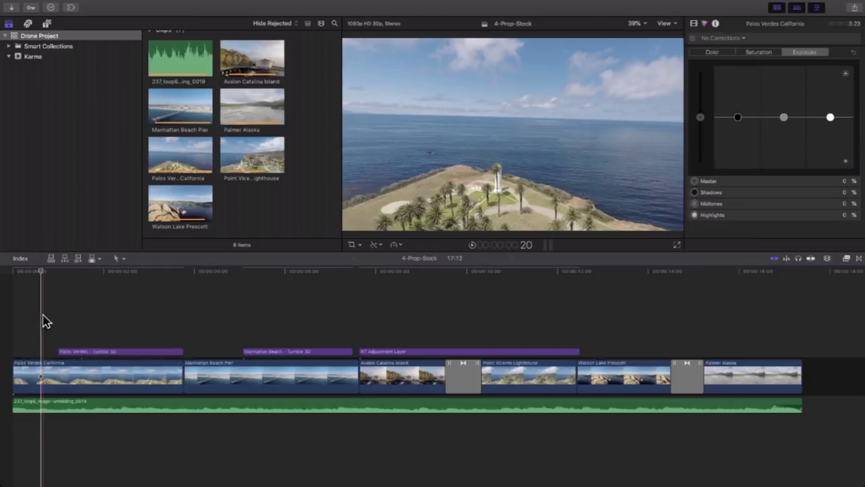
- Examine the RT Adjustment Layer and the cross dissolve between the Avalon Catalina Island and Point Vicente Lighthouse clips
left_click(400, 351)
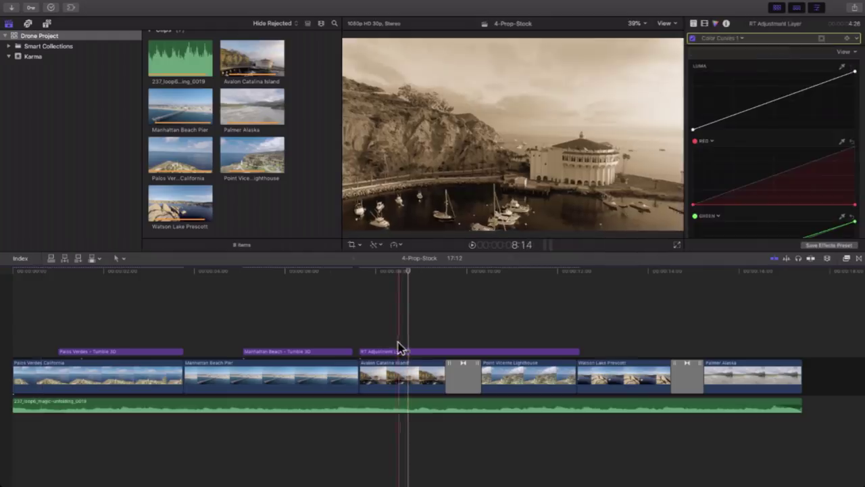
left_click_drag(403, 273, 510, 322)
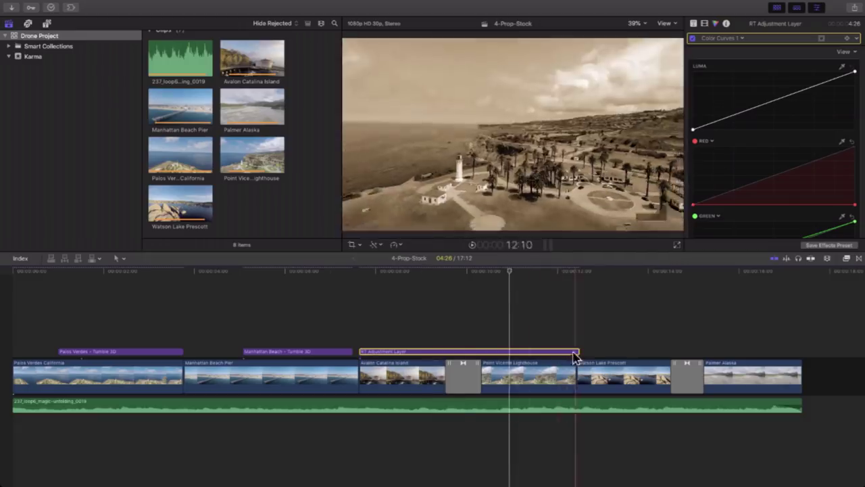
left_click(465, 386)
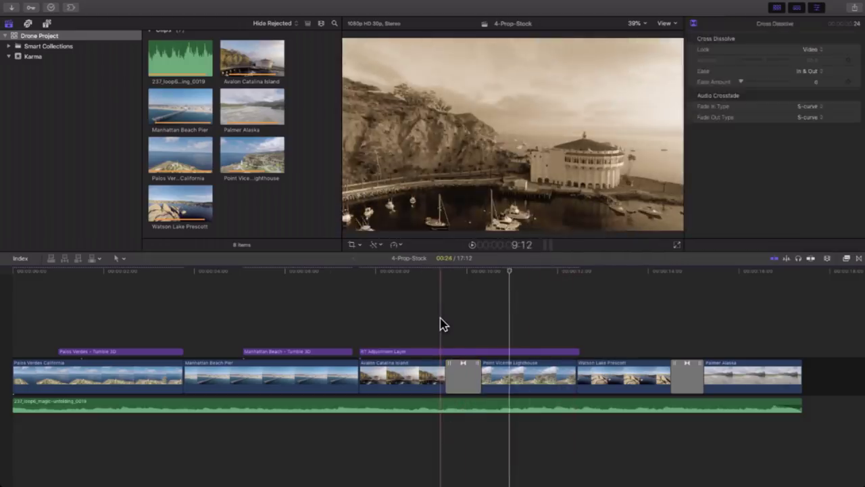
left_click(439, 325)
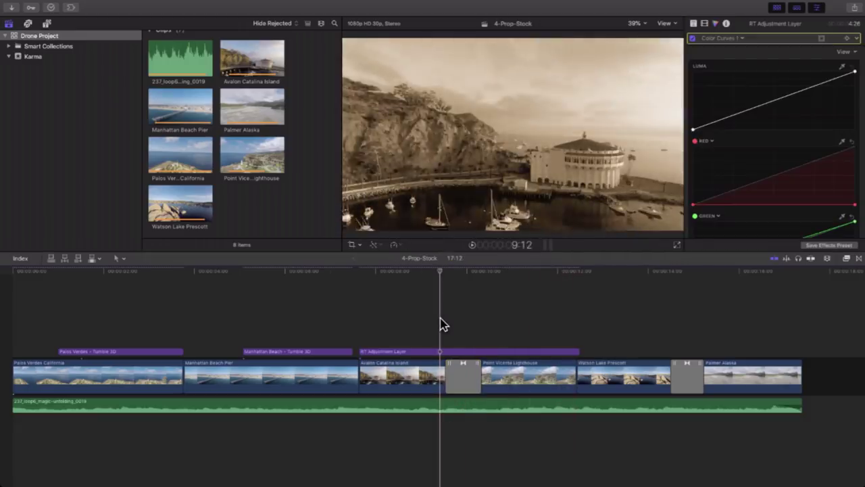
left_click(492, 306)
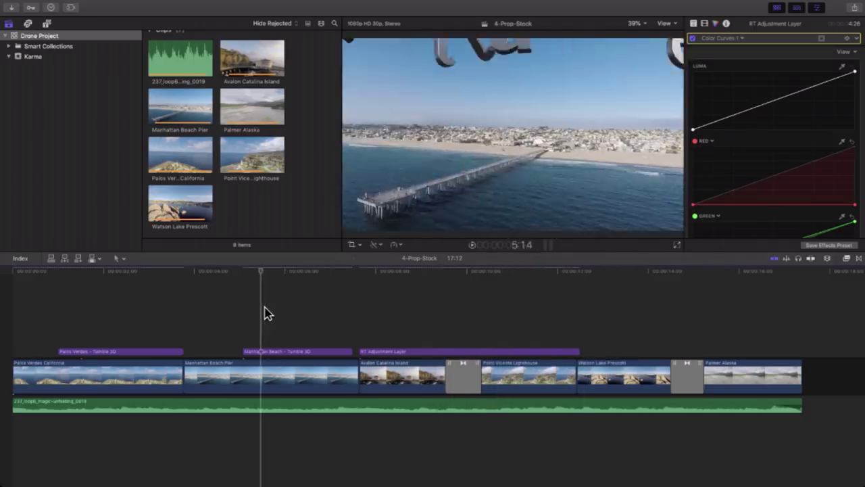
left_click(237, 319)
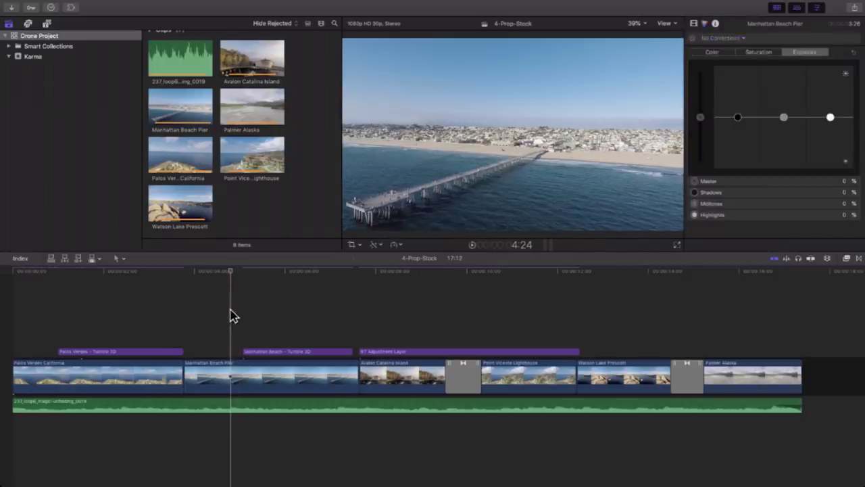
left_click(77, 4)
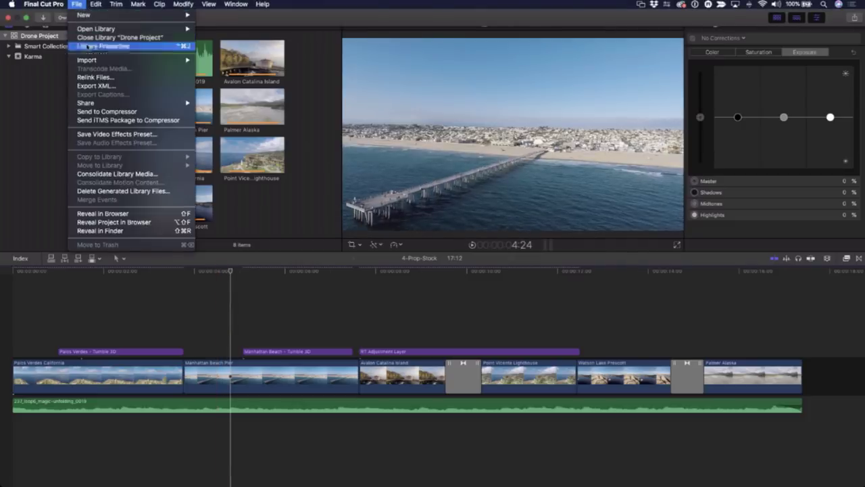
left_click(79, 86)
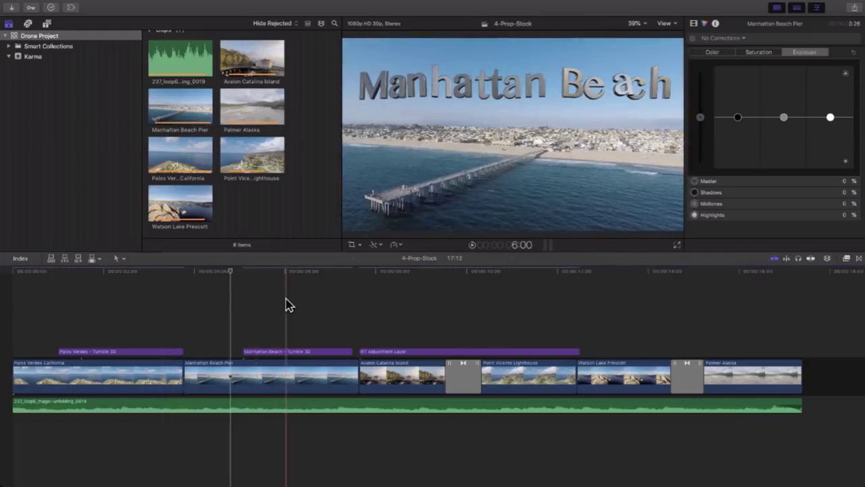
left_click(285, 305)
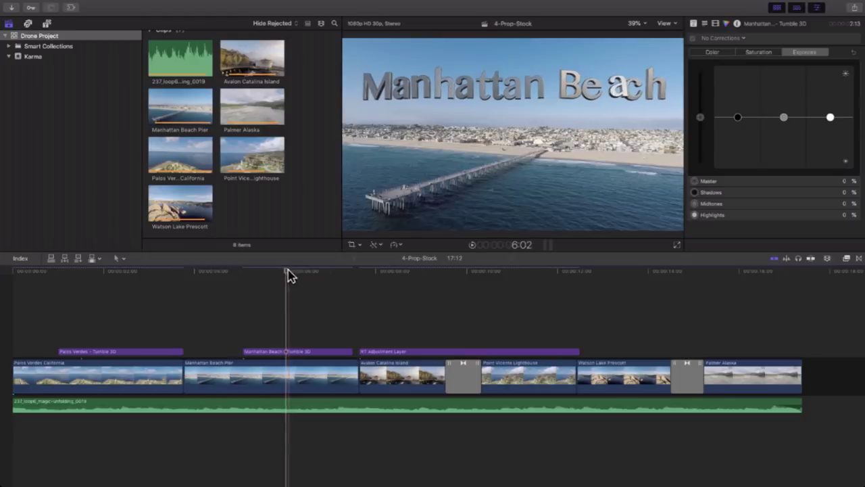
left_click(285, 275)
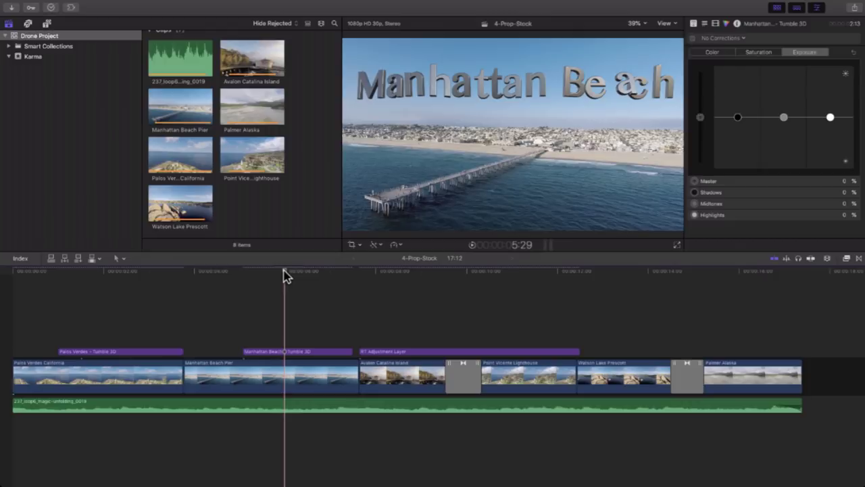
left_click(141, 275)
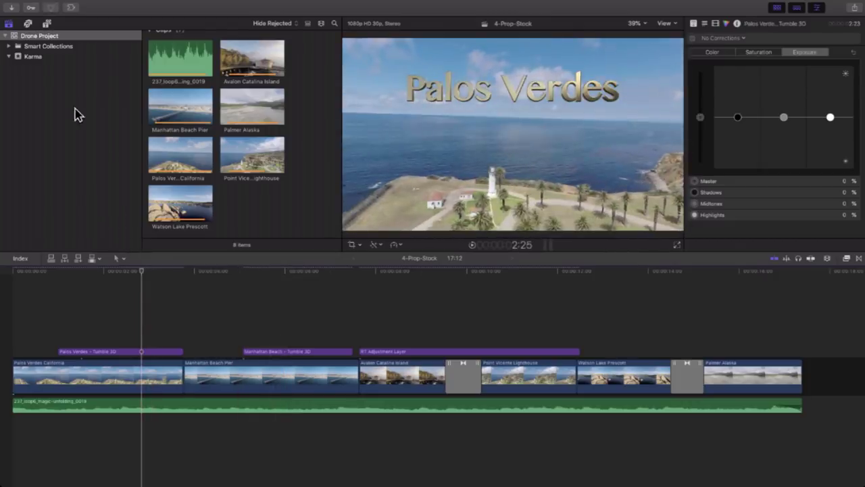
- Create a new library on the Desktop, named "Transfer to" followed by the recipient's first name
left_click(77, 4)
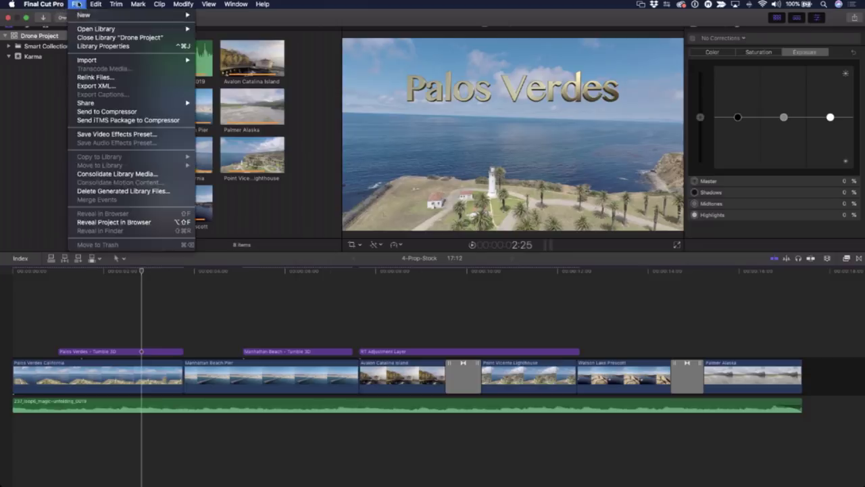
mouse_move(80, 15)
left_click(236, 35)
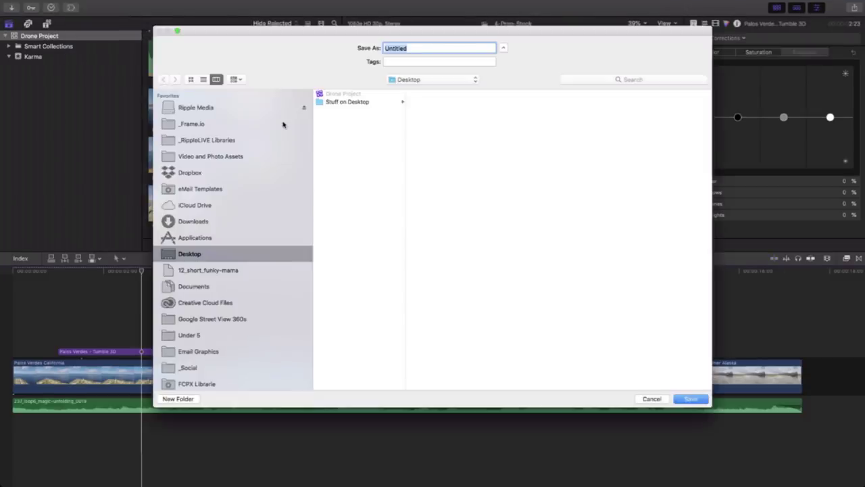
type("Transfer to Mark")
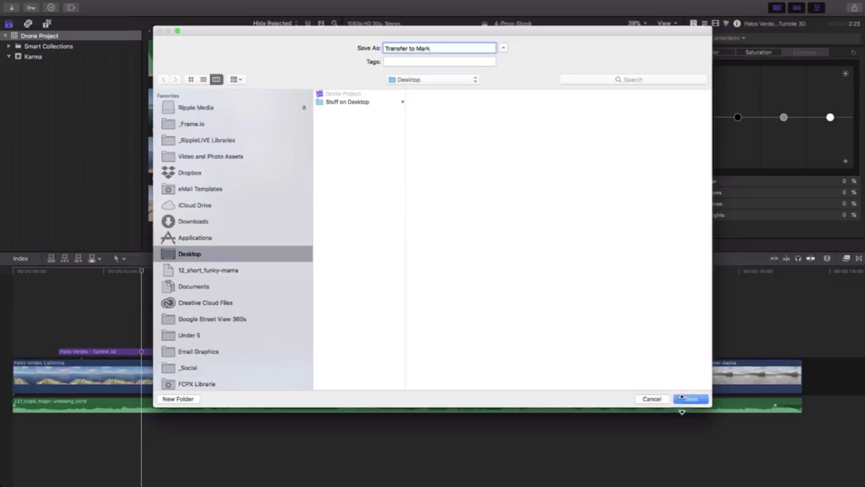
left_click(689, 399)
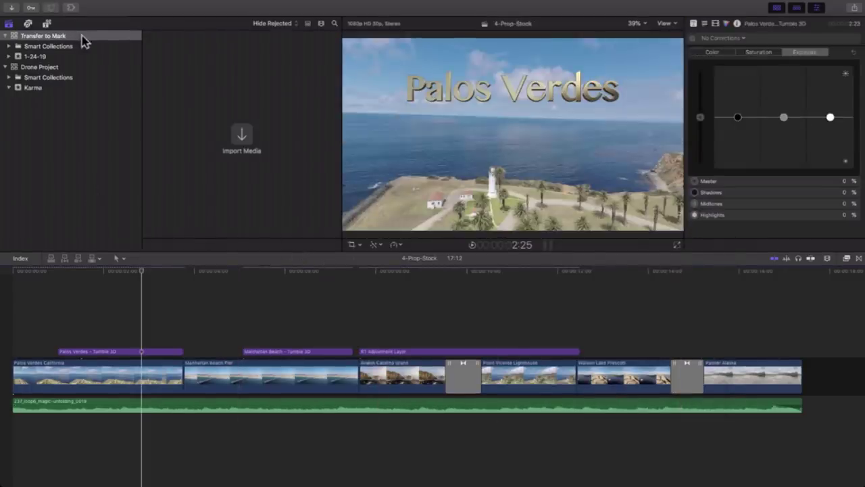
- Set the new transfer library's Motion Content storage location to In Library
left_click(44, 38)
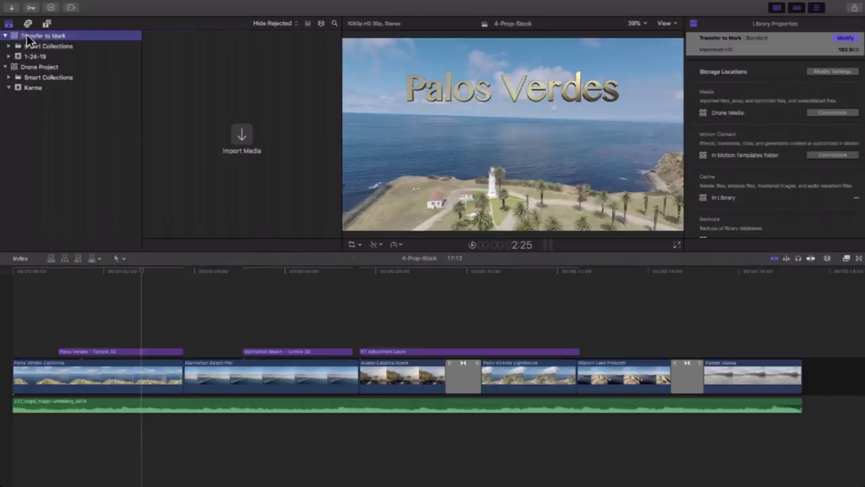
left_click(834, 73)
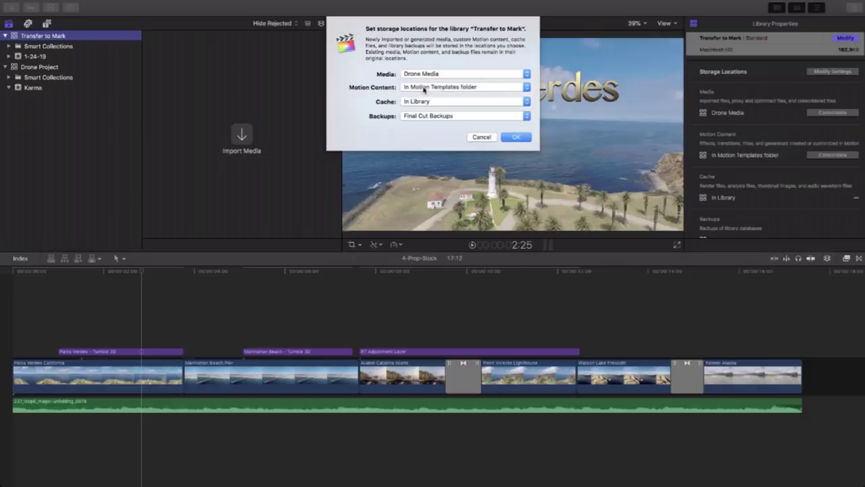
left_click(424, 90)
left_click(422, 100)
left_click(518, 138)
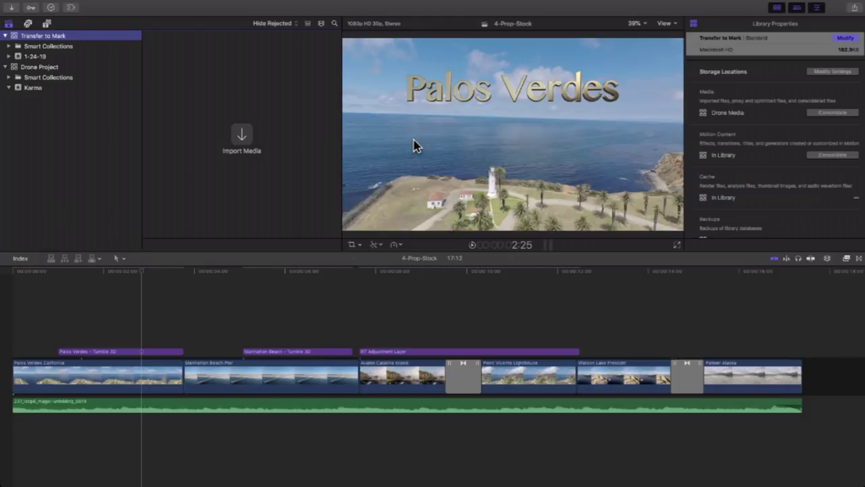
- Copy the 4-Prop-Stock project from the Karma event to the transfer library's 1-24-19 event, without optimized or proxy media
left_click(22, 90)
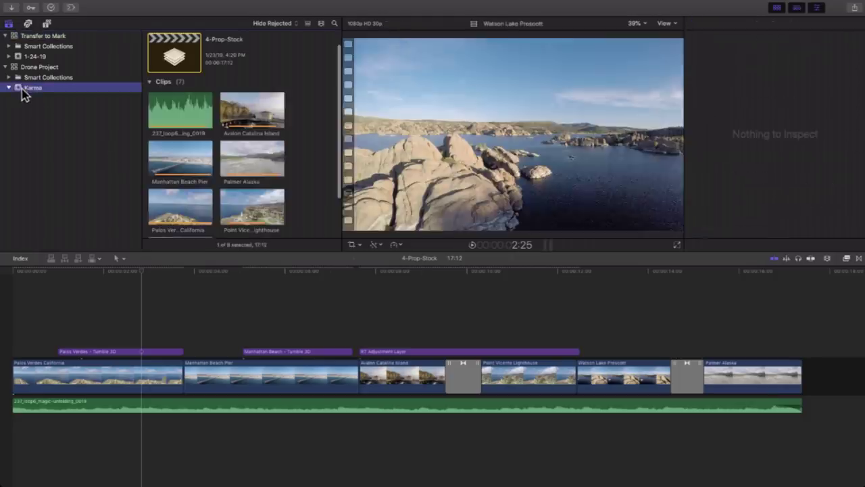
left_click(180, 59)
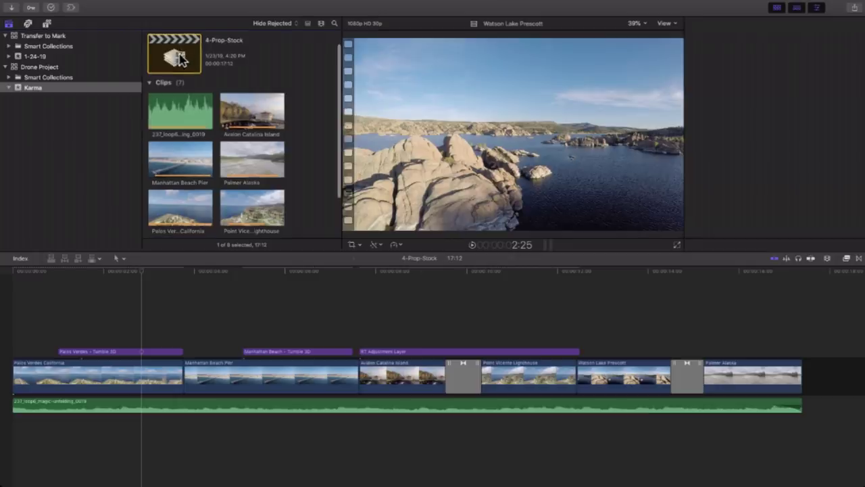
left_click_drag(179, 59, 34, 56)
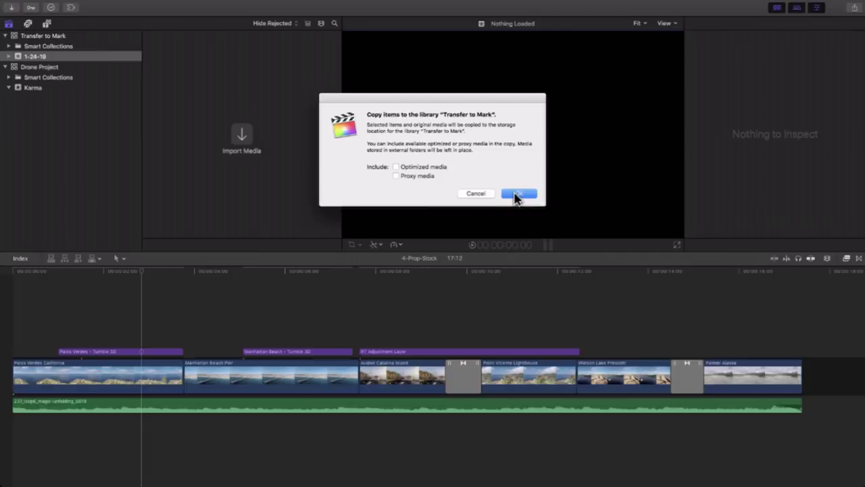
left_click(517, 195)
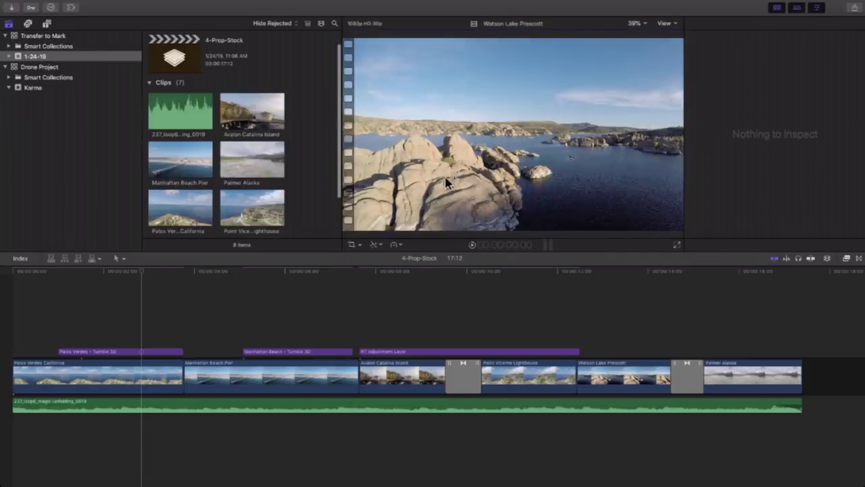
- Open the copied 4-Prop-Stock project from the 1-24-19 event and place the playhead on the Manhattan Beach Pier clip, before its title
left_click(184, 60)
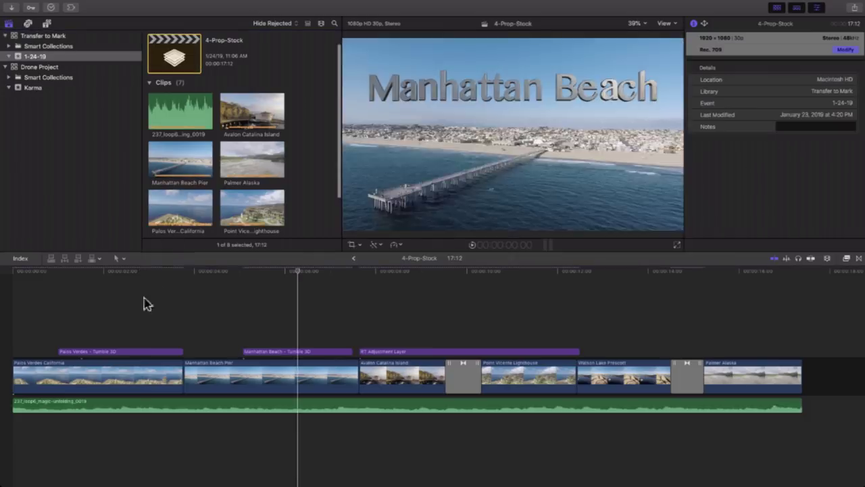
key("super+6")
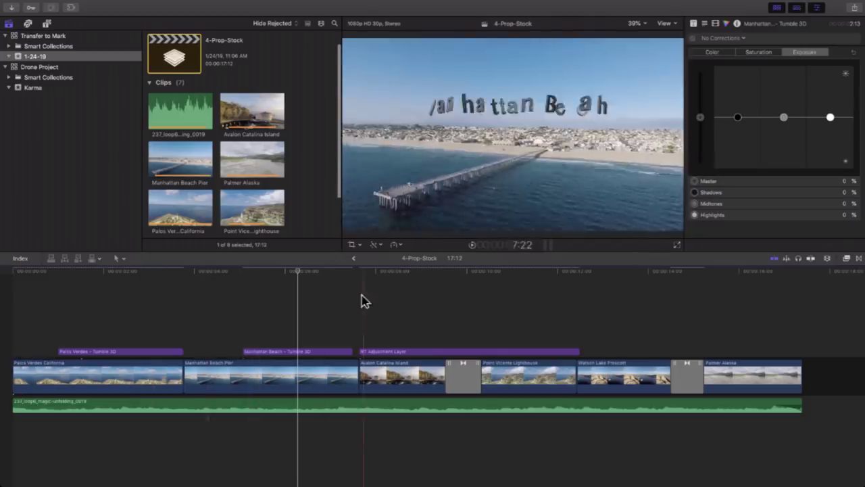
left_click(215, 297)
key("Left")
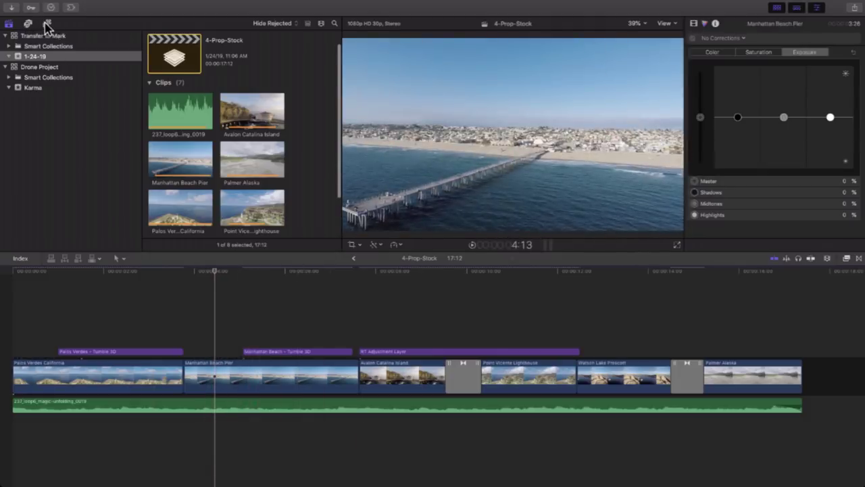
- Show the Custom titles stored in the transfer library to check that its Motion title came across
left_click(46, 25)
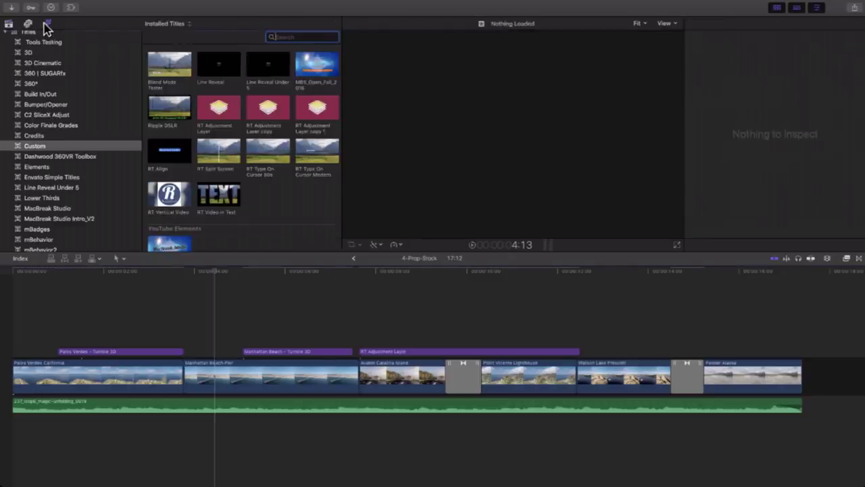
left_click(155, 24)
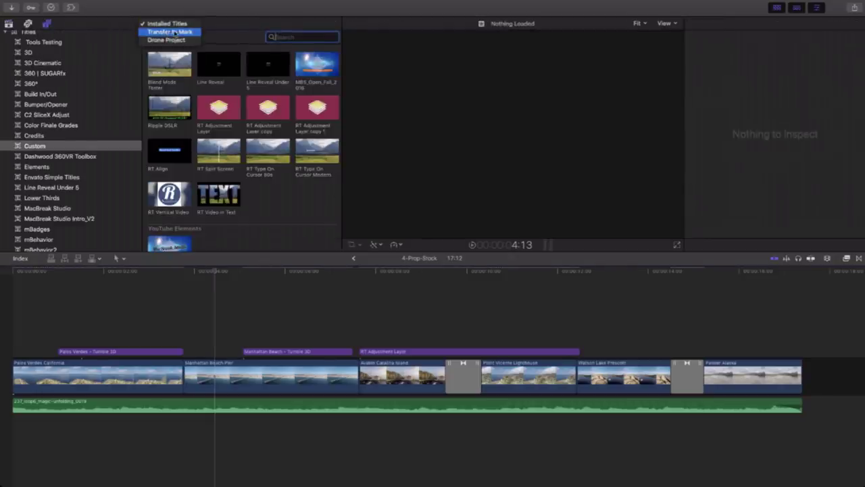
left_click(174, 33)
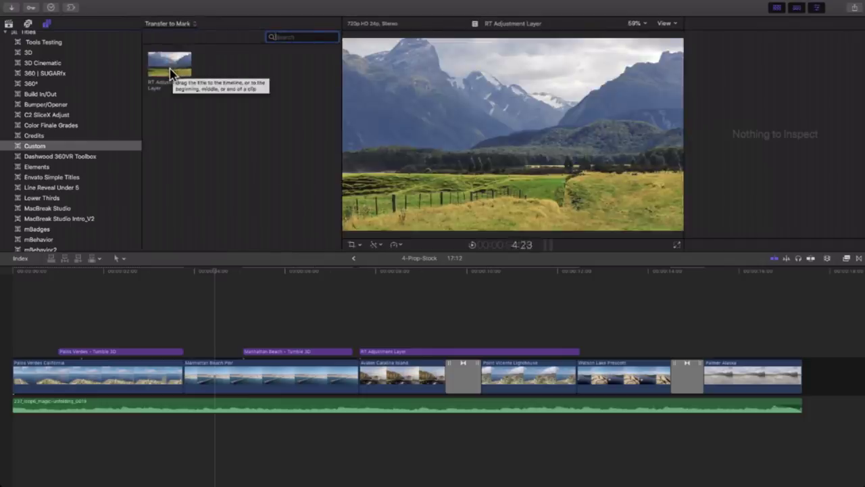
- Reveal the transfer library in Finder to check its file size, and close that Finder window
left_click(9, 23)
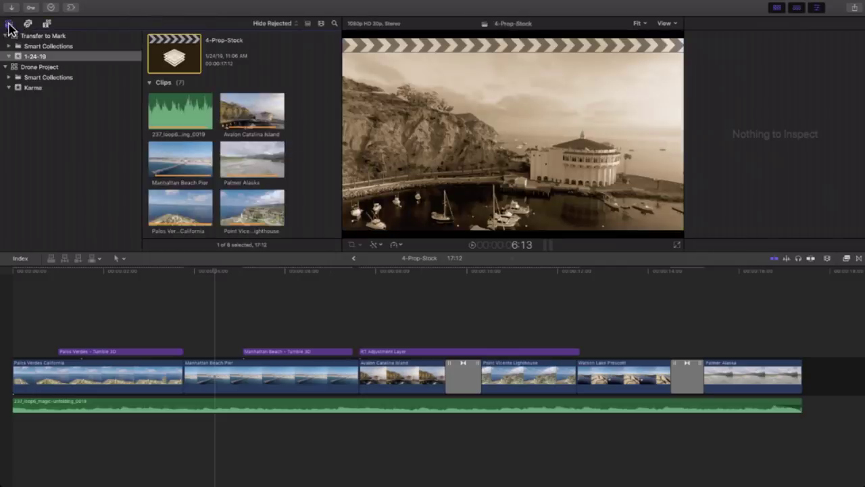
left_click(47, 38)
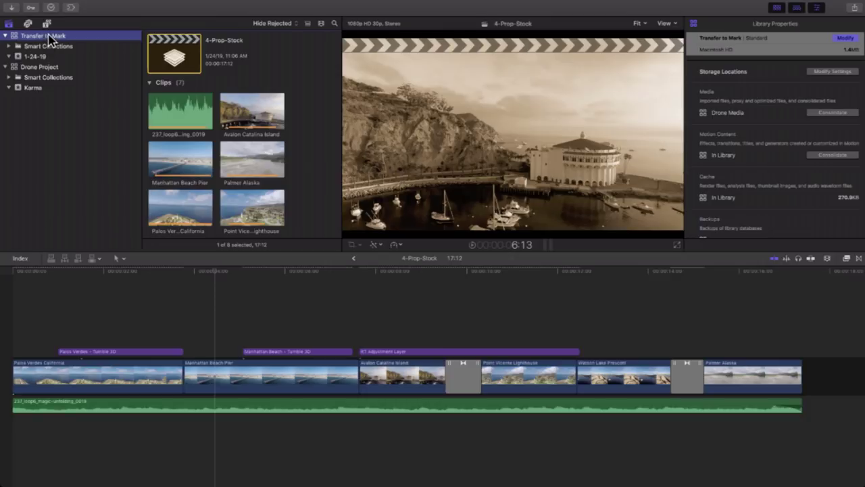
right_click(49, 38)
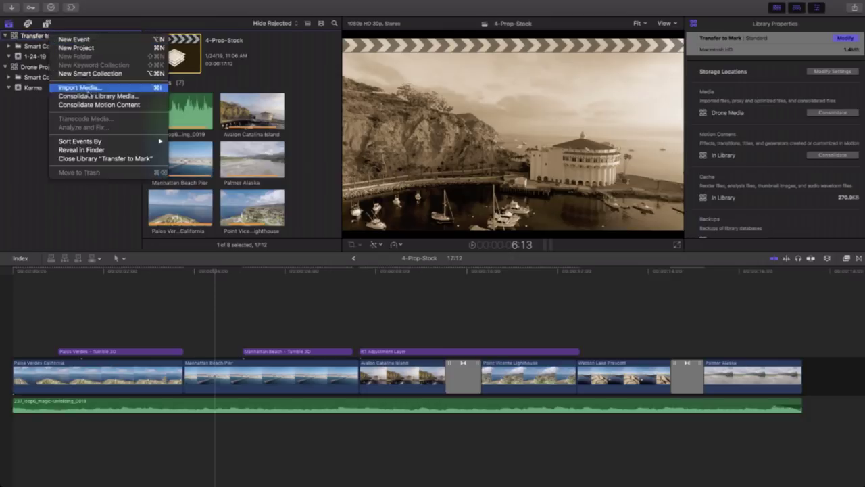
left_click(81, 150)
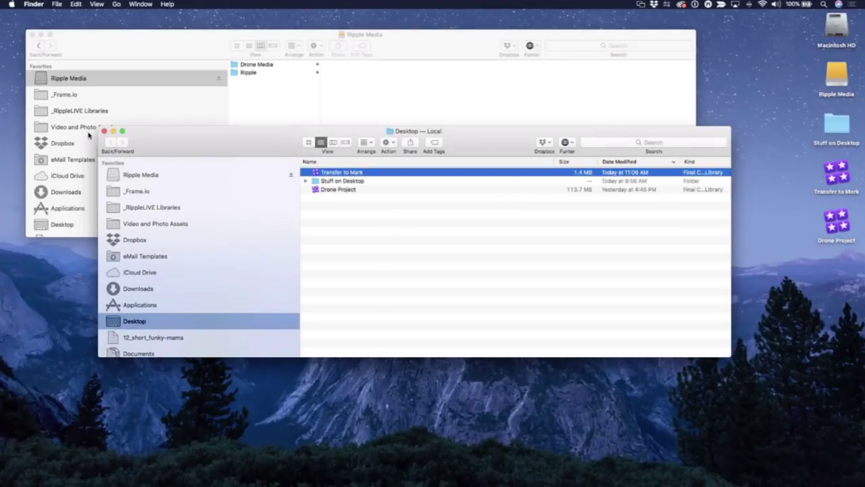
left_click(104, 131)
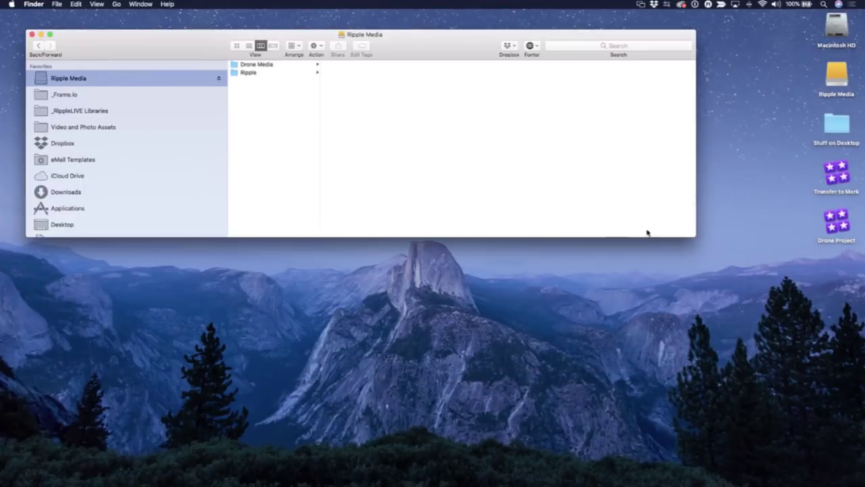
- Compress the transfer library on the Desktop into a ZIP archive
left_click(836, 177)
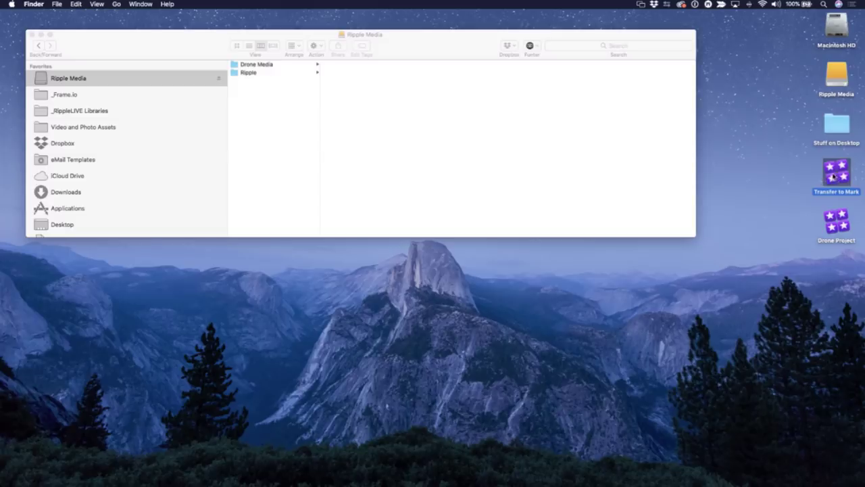
right_click(833, 177)
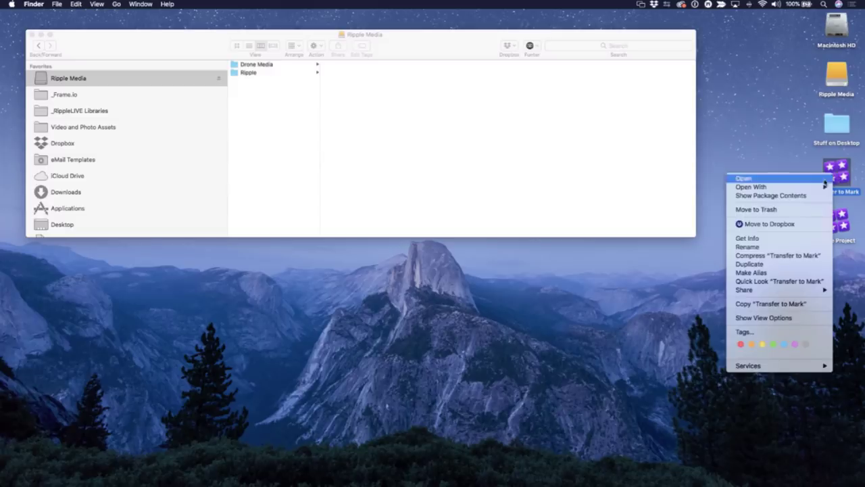
left_click(783, 257)
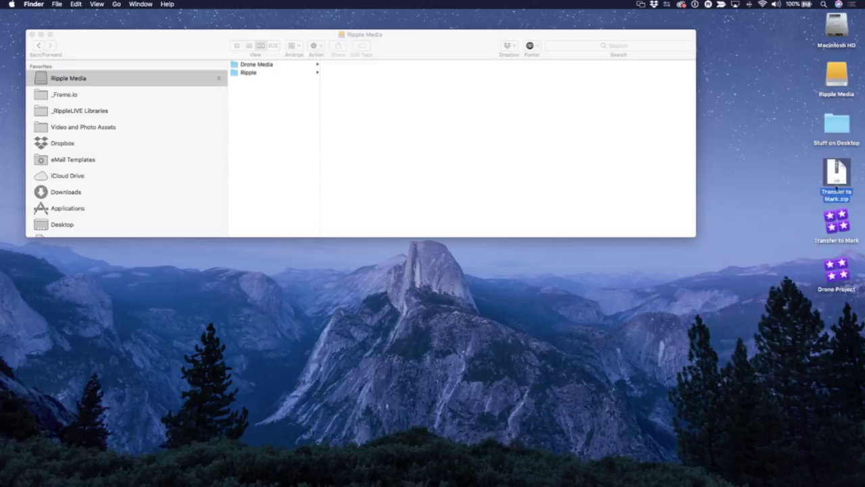
- Check the file size of the new ZIP archive in its info window, and close the window
left_click(805, 193)
left_click(838, 177)
key("super+i")
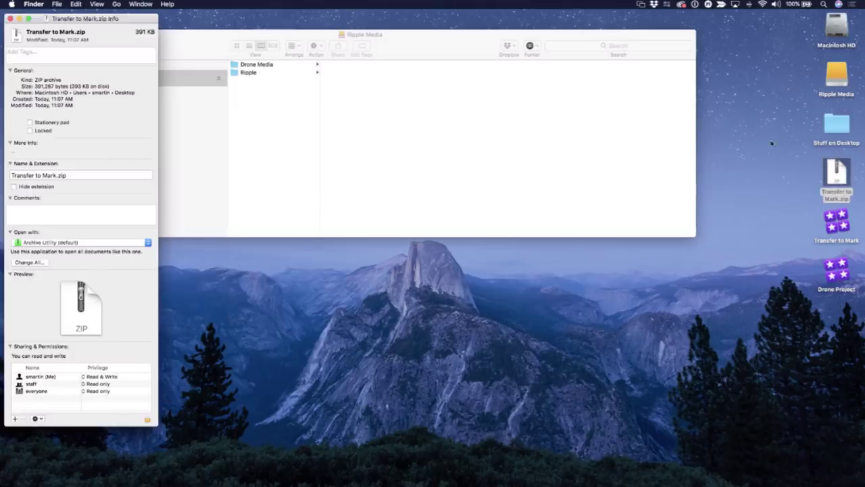
left_click(10, 18)
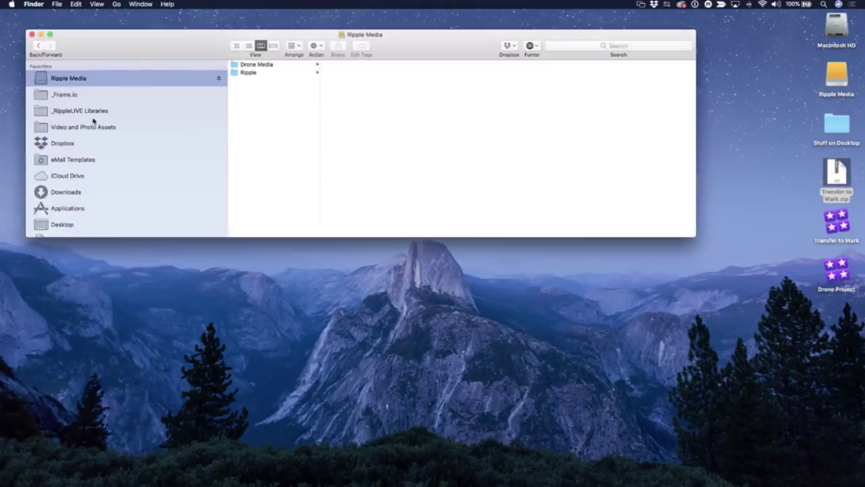
- Move the transfer library's ZIP archive from the Desktop into Dropbox's _FCP Transfer Libraries folder
scroll(101, 135, "down", 2)
left_click(70, 130)
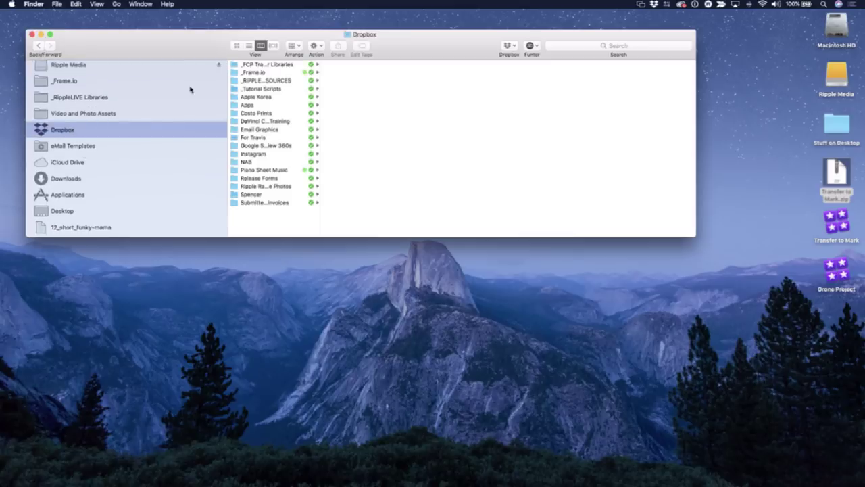
left_click(258, 64)
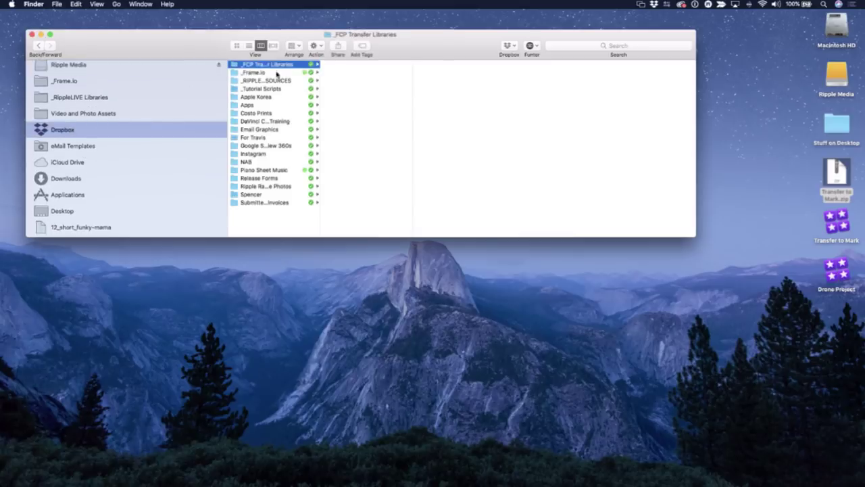
double_click(320, 79)
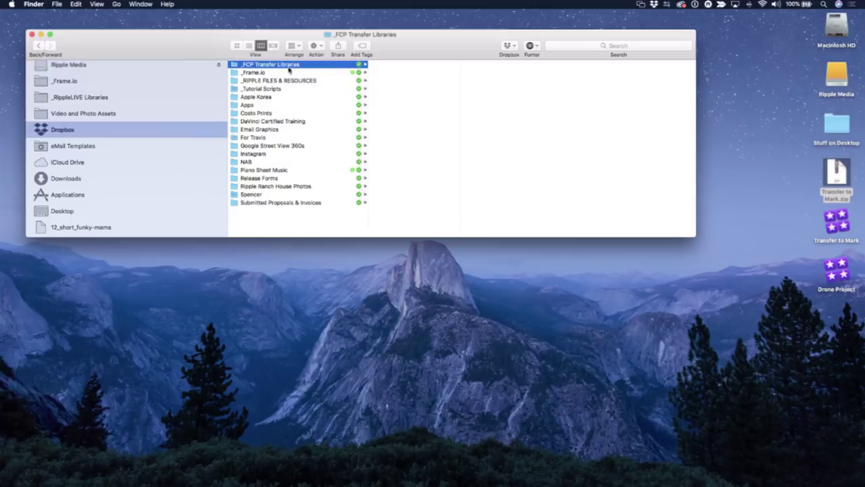
left_click_drag(842, 177, 396, 91)
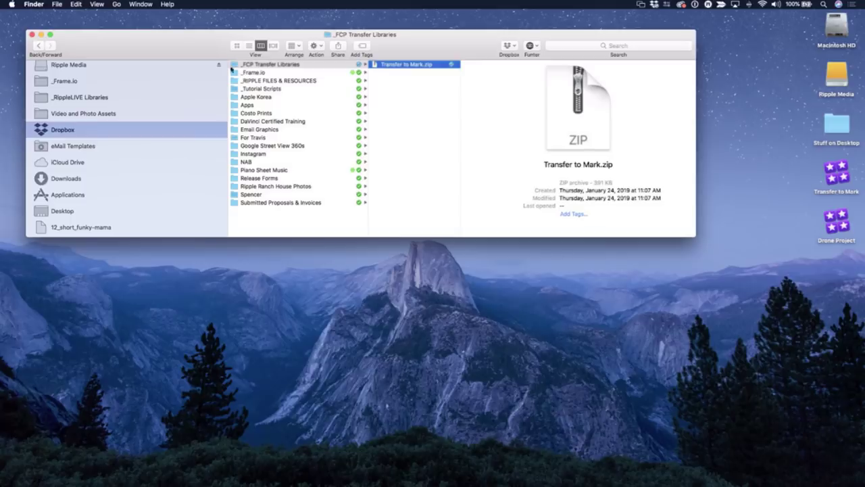
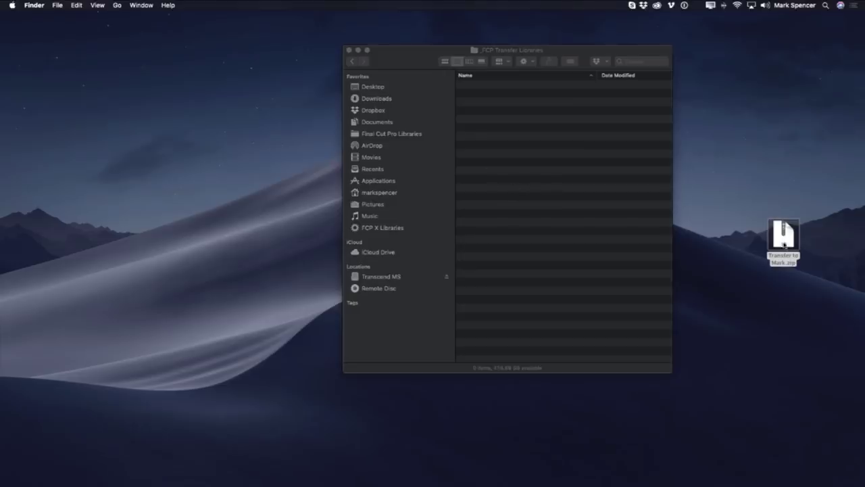
left_click(783, 242)
double_click(783, 242)
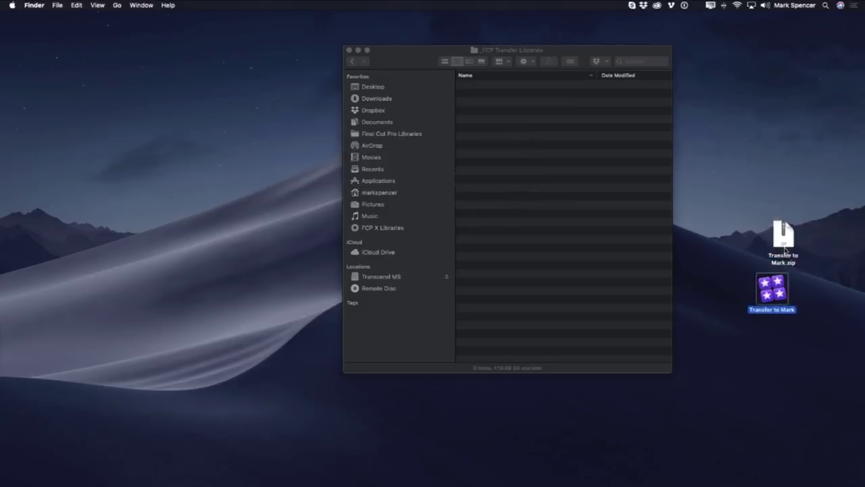
key("super+BackSpace")
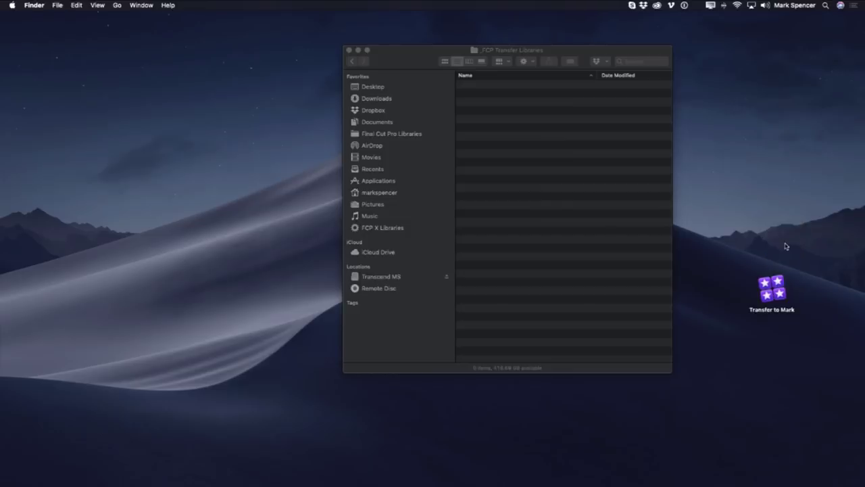
- Switch to Final Cut Pro and review the storage locations of the Collaborative Project library, including its Media folder path
key("super+Tab")
key("super+Tab")
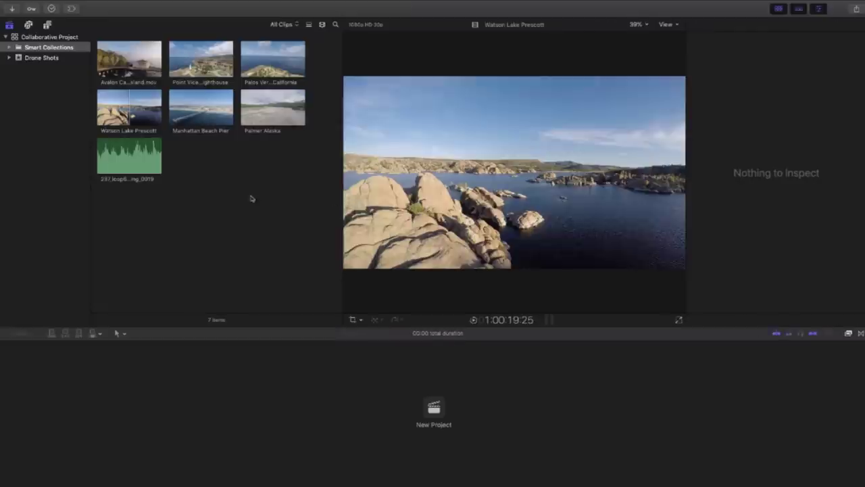
left_click(46, 38)
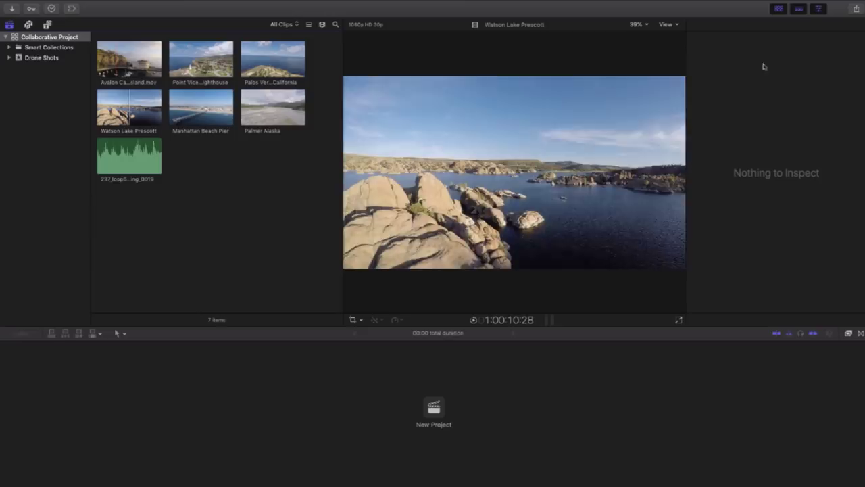
left_click(40, 38)
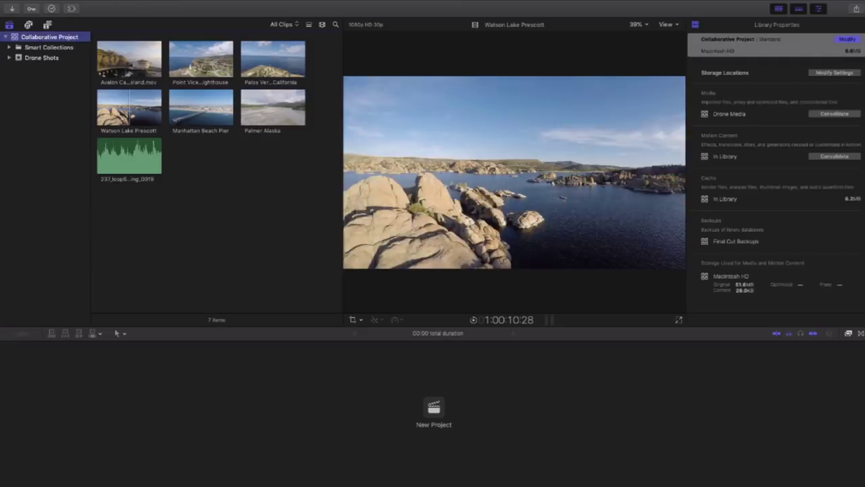
left_click(834, 73)
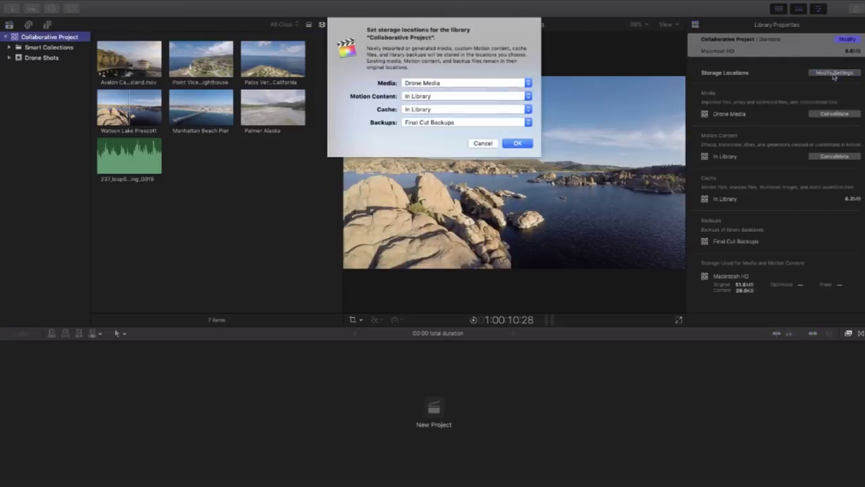
left_click(468, 87)
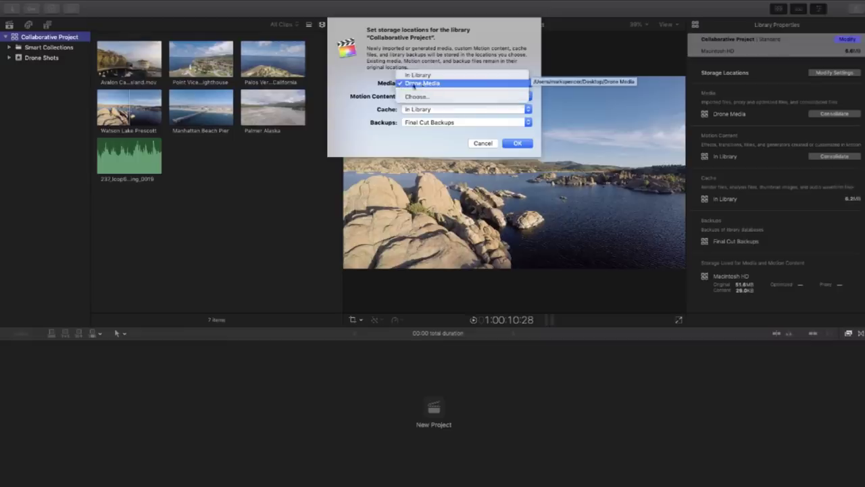
left_click(368, 81)
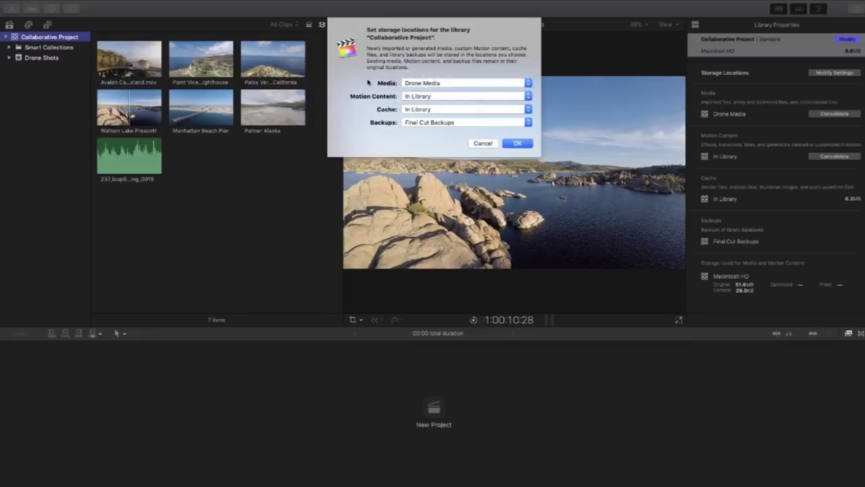
left_click(522, 144)
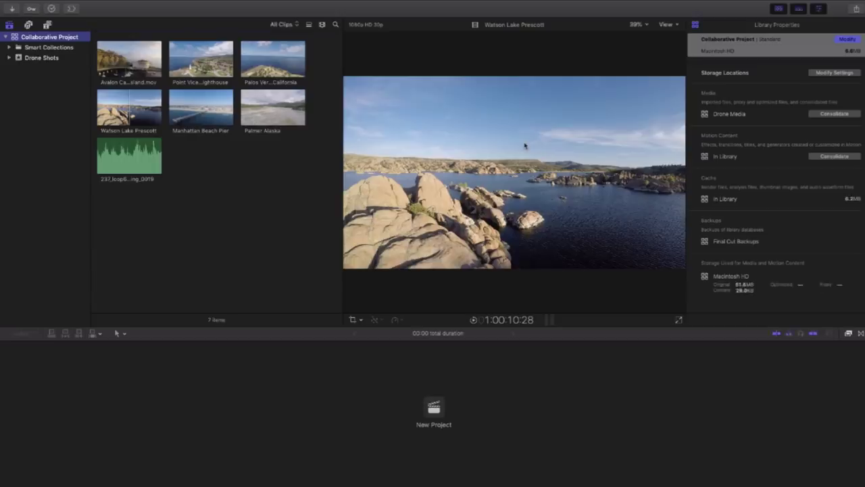
- Open the transfer library from the desktop and set its Media storage location to the Desktop's Drone Media folder
key("super+Tab")
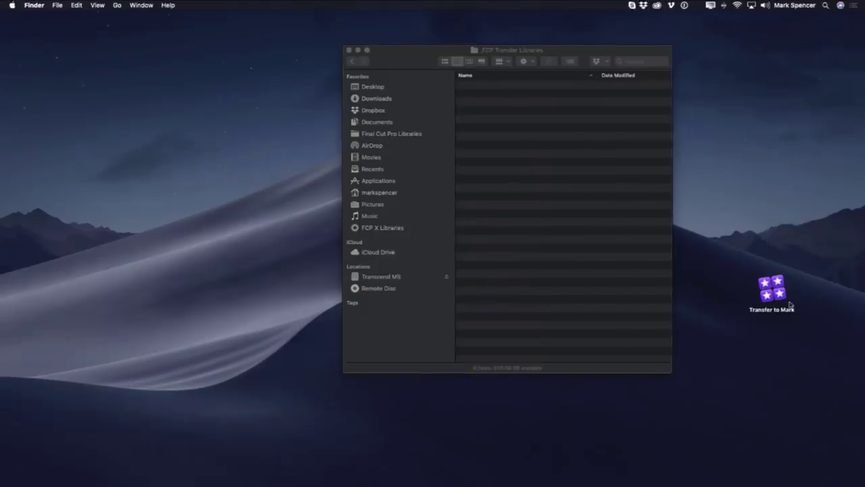
double_click(777, 299)
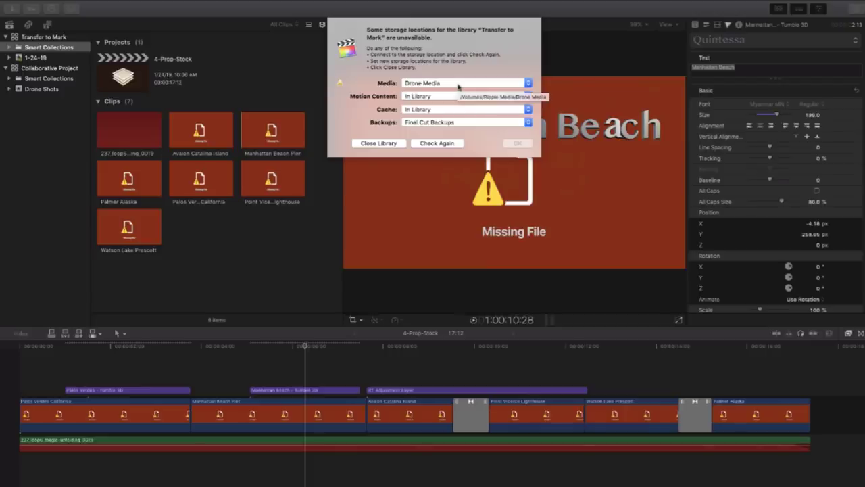
left_click(458, 83)
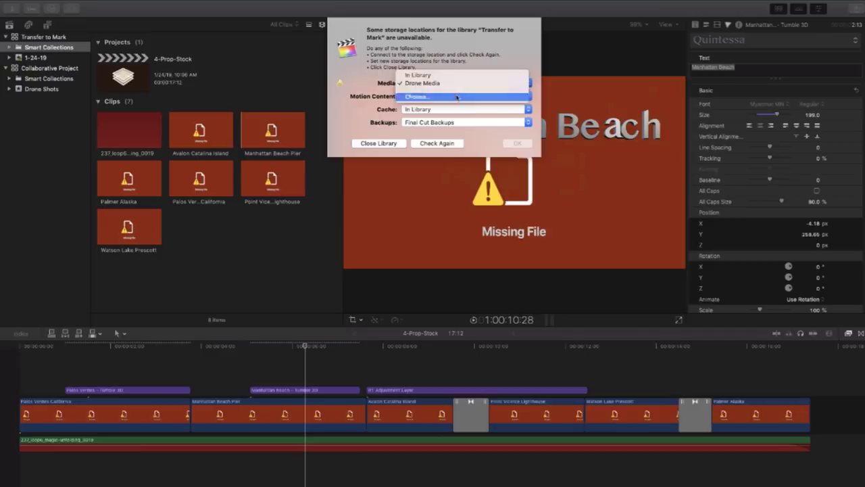
left_click(457, 97)
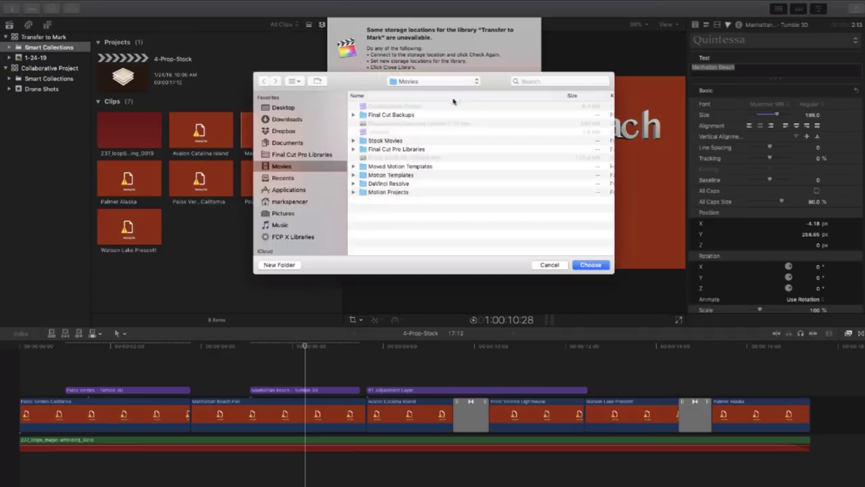
left_click(287, 107)
left_click(381, 116)
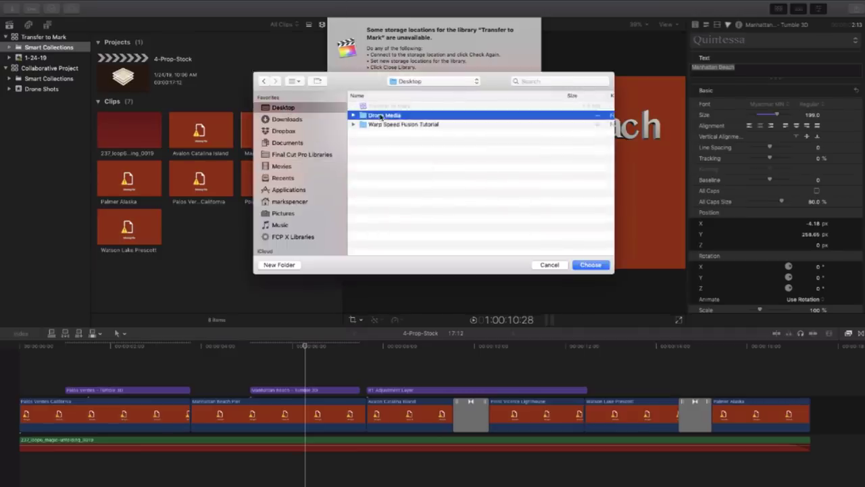
left_click(588, 264)
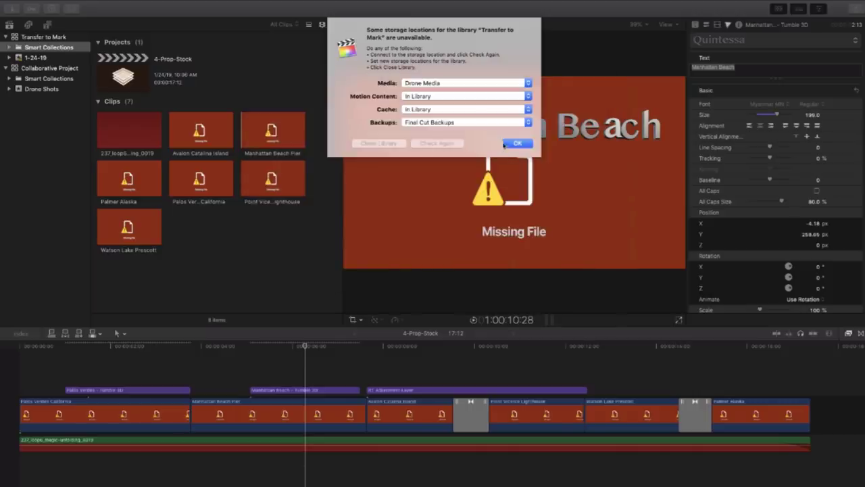
left_click(515, 143)
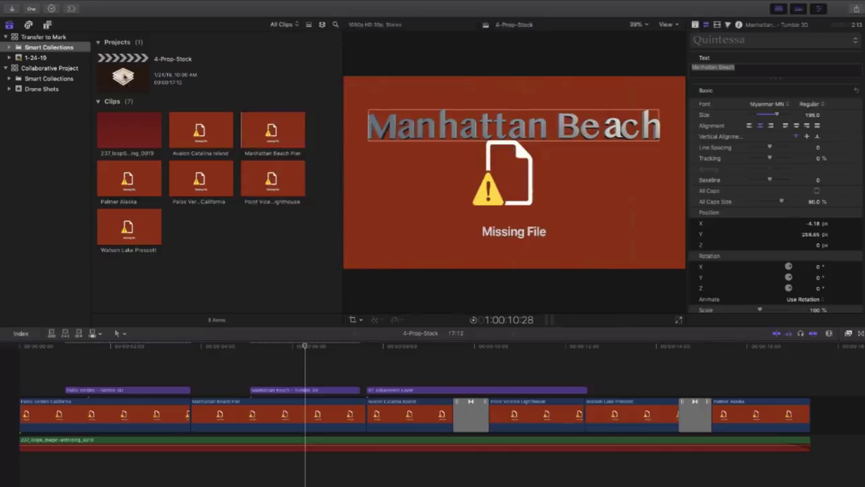
- Copy the 4-Prop-Stock project from the transfer library's 1-24-19 event into the Collaborative Project's Drone Shots event without optimized or proxy media
left_click(146, 128)
left_click(122, 80)
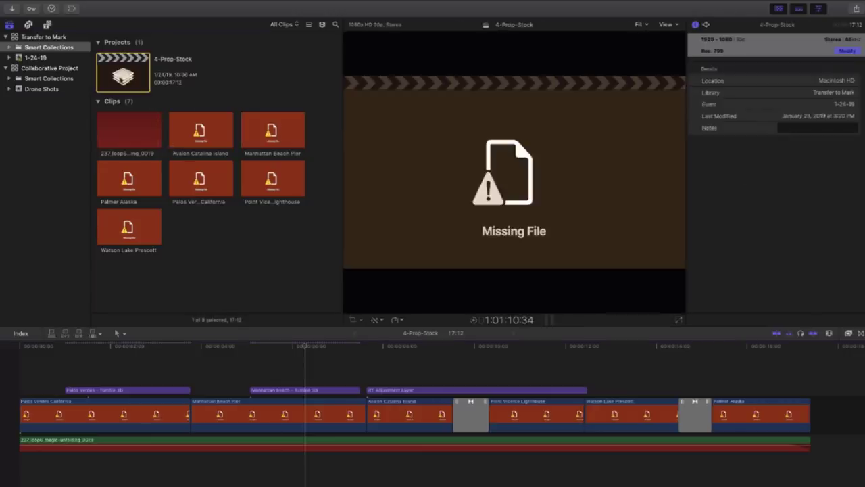
left_click(33, 69)
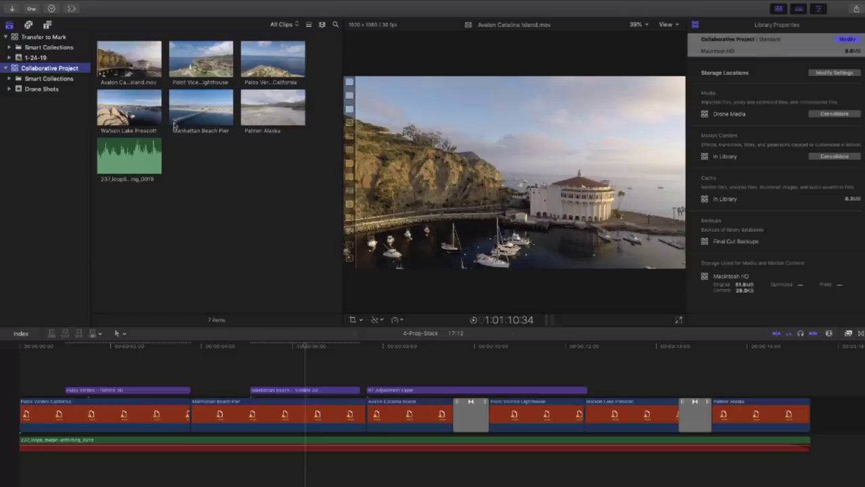
left_click(36, 58)
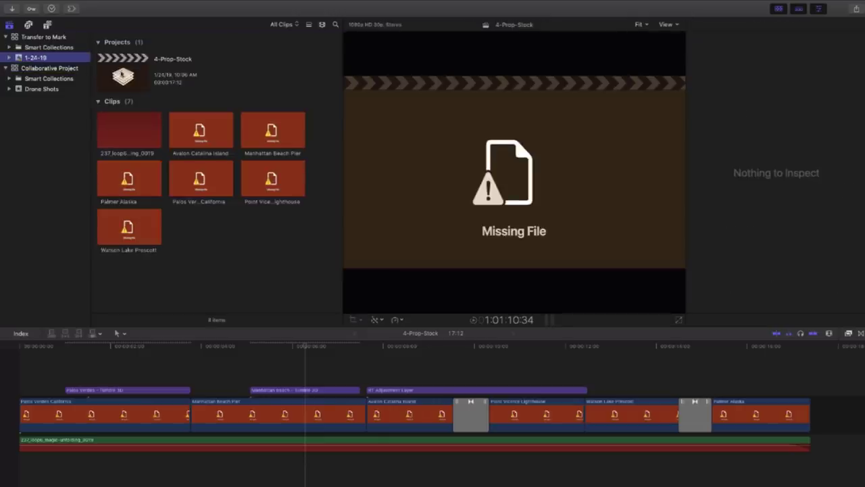
left_click(123, 76)
left_click_drag(123, 76, 42, 91)
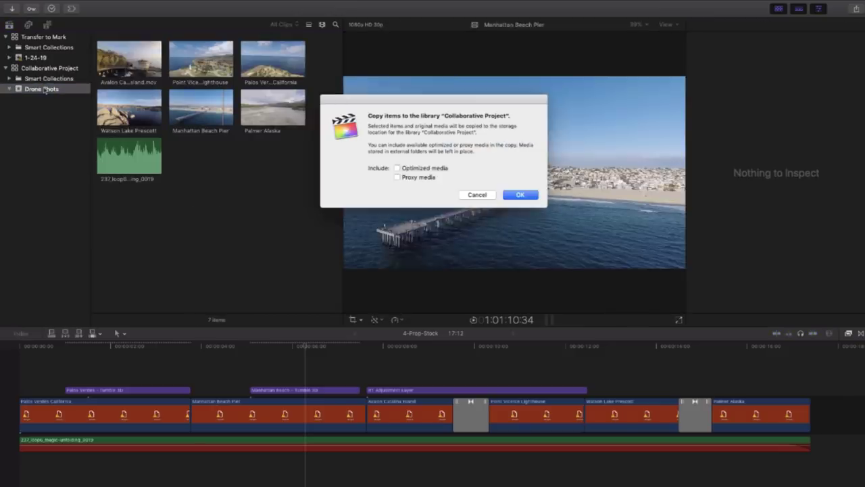
left_click(519, 195)
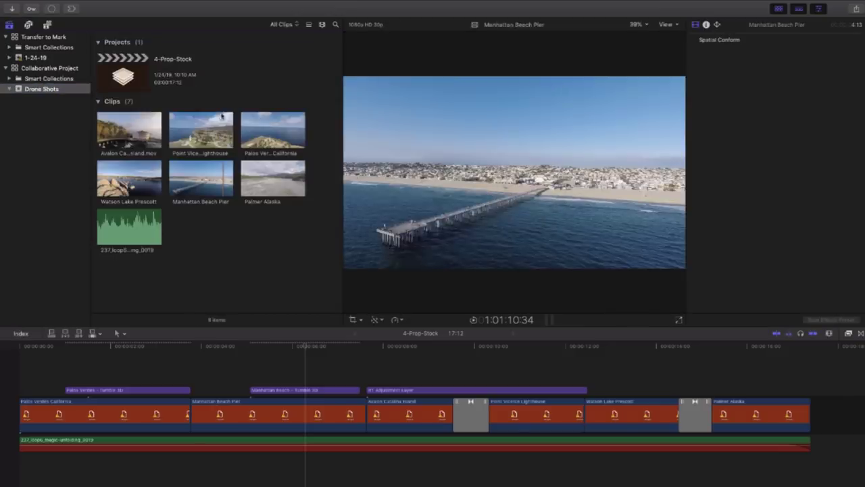
- Close the transfer library and open the copied 4-Prop-Stock project from the Drone Shots event
right_click(40, 37)
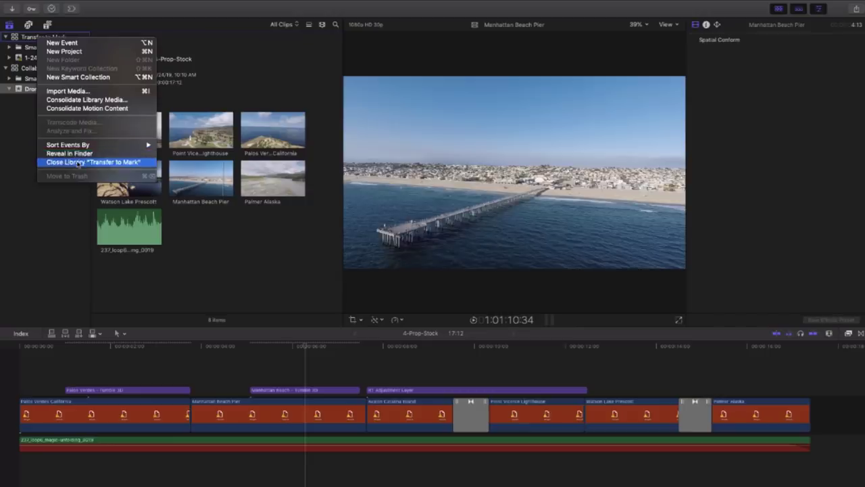
left_click(78, 162)
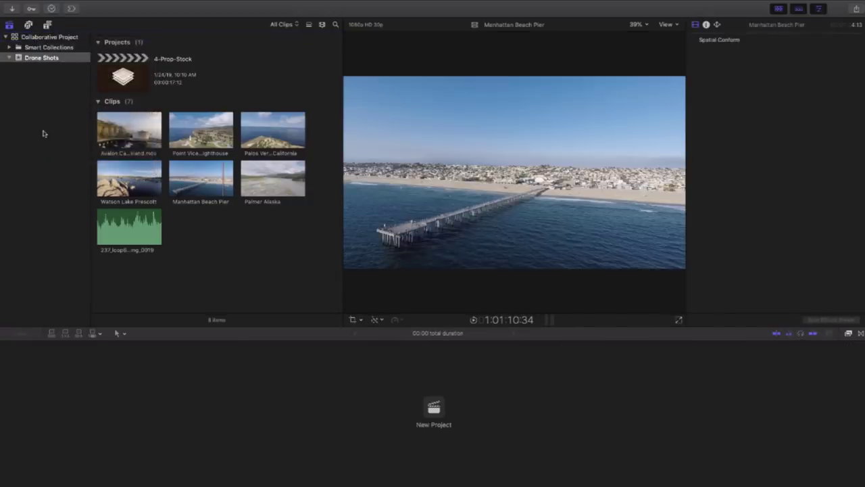
double_click(123, 75)
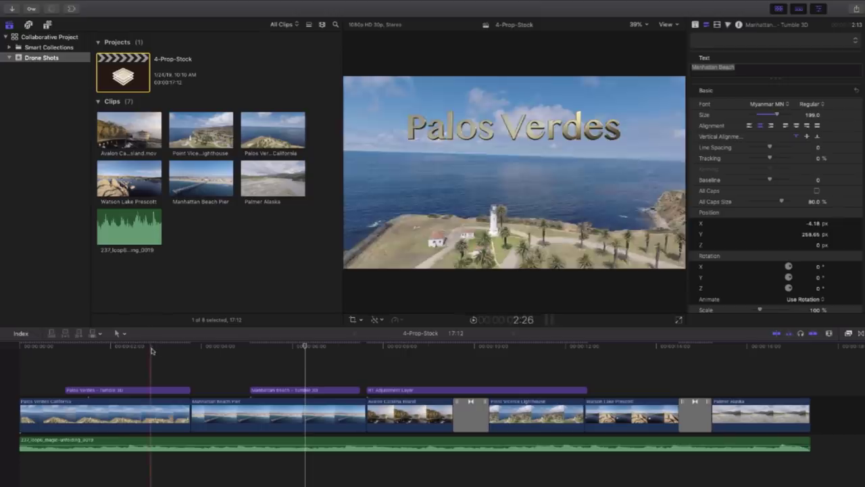
- Show the retiming segments of the Palos Verdes California clip on the timeline and turn off skimming
left_click(56, 348)
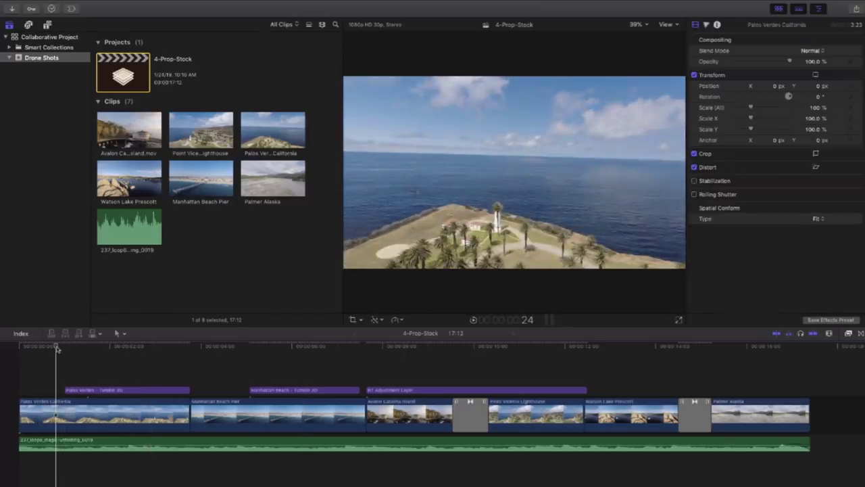
mouse_move(57, 347)
left_mouse_down()
mouse_move(630, 393)
mouse_move(114, 365)
mouse_move(55, 344)
left_mouse_up()
key("super+r")
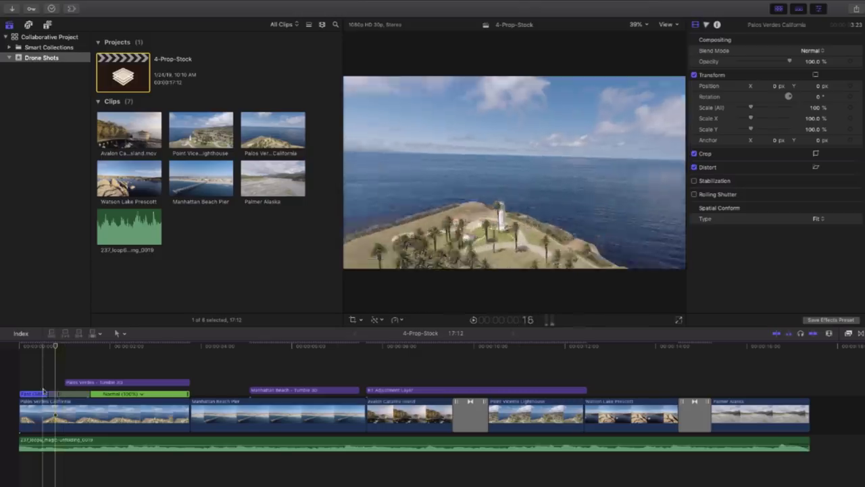
key("s")
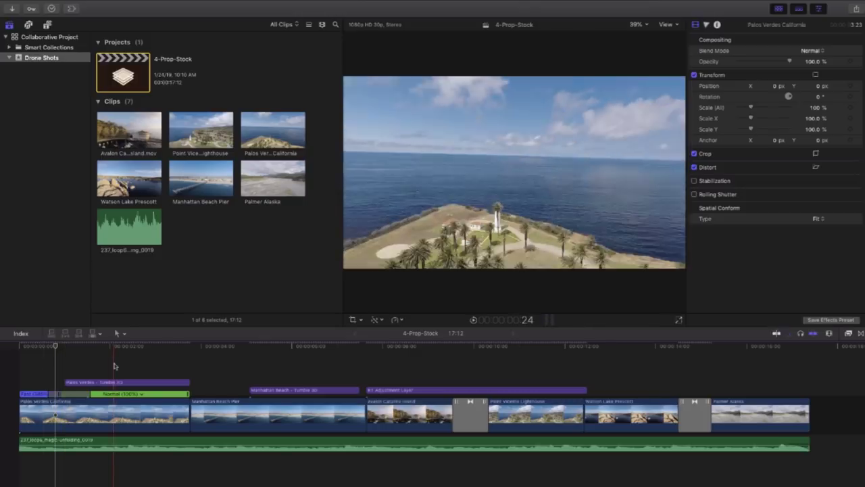
- Scrub through the Avalon Catalina Island section and inspect the look of the RT Adjustment Layer above it
left_click_drag(95, 350, 419, 357)
left_click(435, 391)
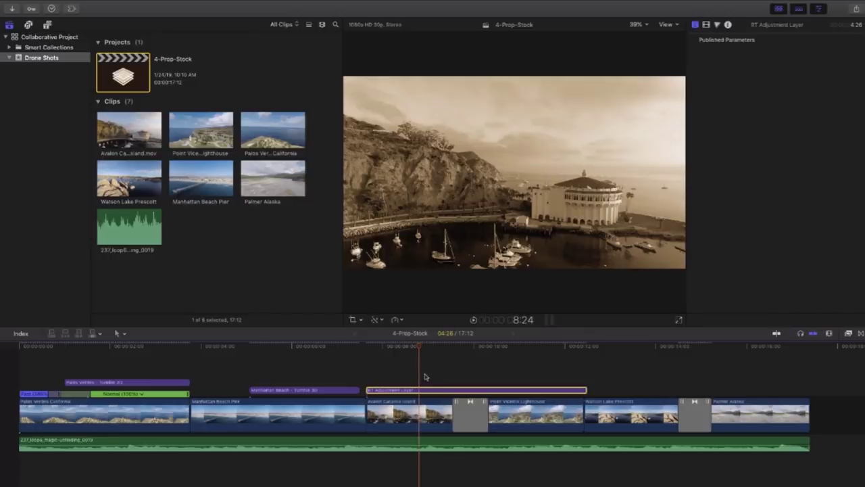
left_click(425, 376)
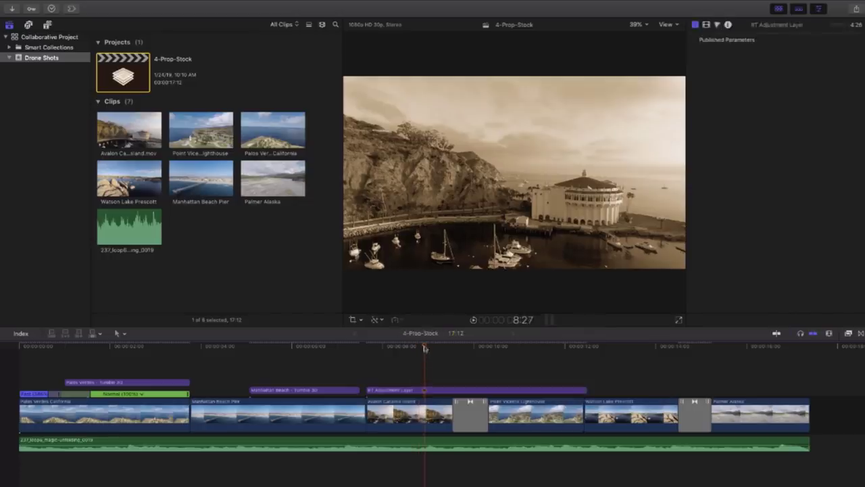
left_click_drag(425, 347, 402, 349)
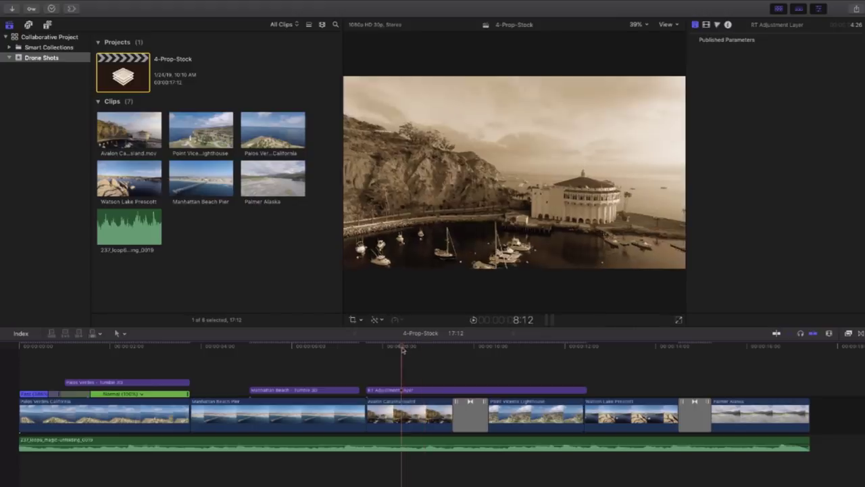
left_click(407, 392)
mouse_move(402, 346)
left_mouse_down()
mouse_move(372, 347)
mouse_move(497, 351)
mouse_move(416, 355)
left_mouse_up()
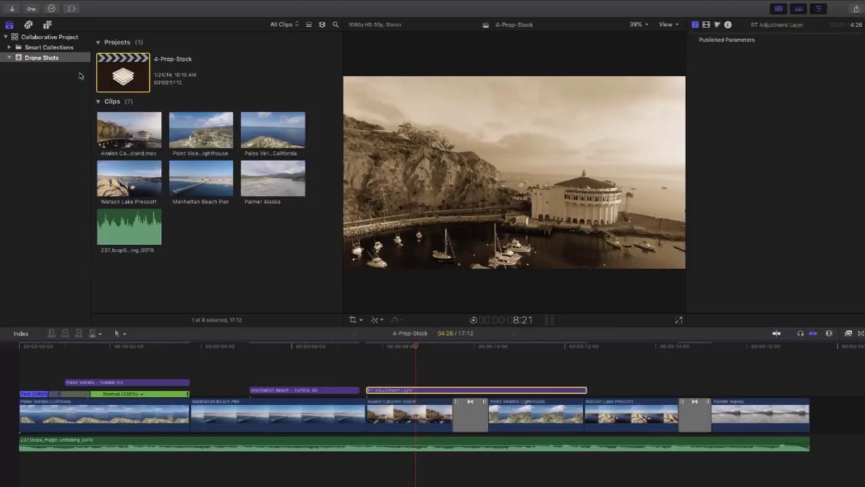
- Duplicate the 4-Prop-Stock project, rename the copy 4-Prop-Stock MS EDITS, and open it
right_click(135, 85)
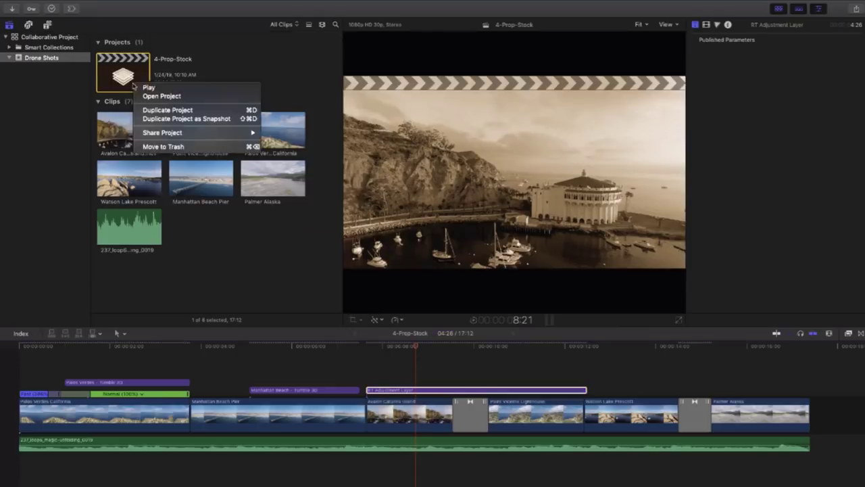
left_click(168, 110)
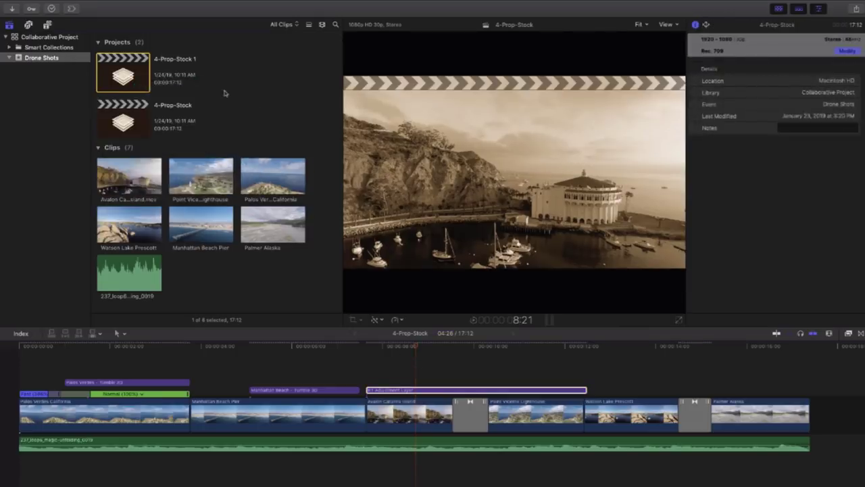
left_click(196, 60)
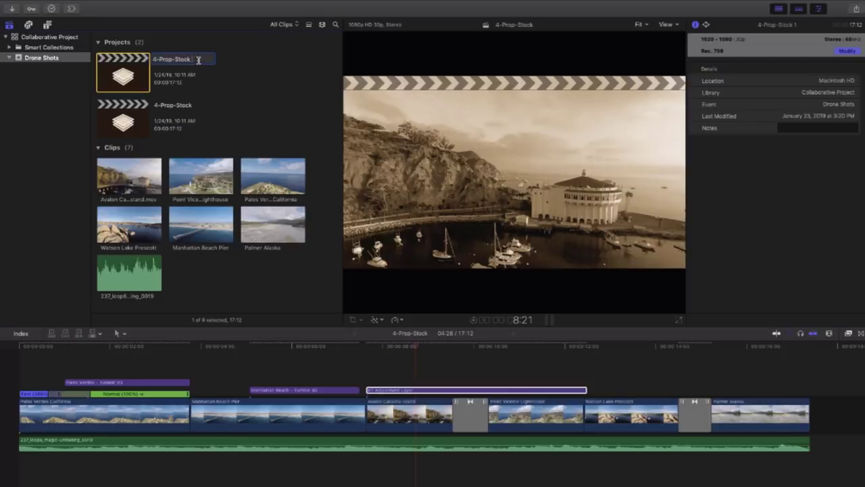
type("MS EDITS")
key("Return")
double_click(130, 123)
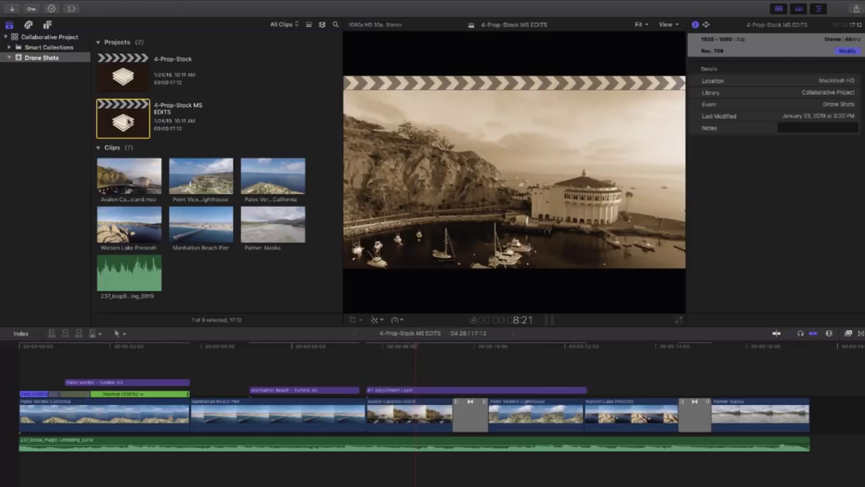
- In the RT Adjustment Layer's Color Curves 2 effect, lower the red curve's midpoint and raise the blue curve's midpoint for a blue tint
left_click(304, 389)
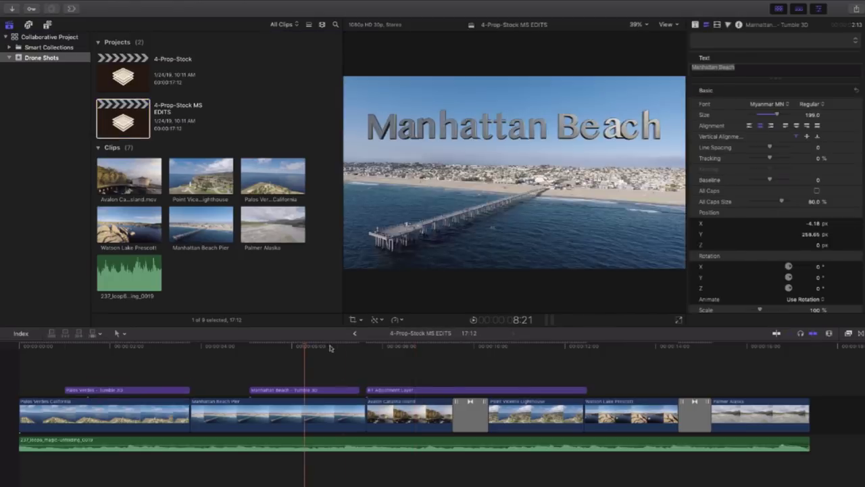
left_click_drag(331, 346, 514, 362)
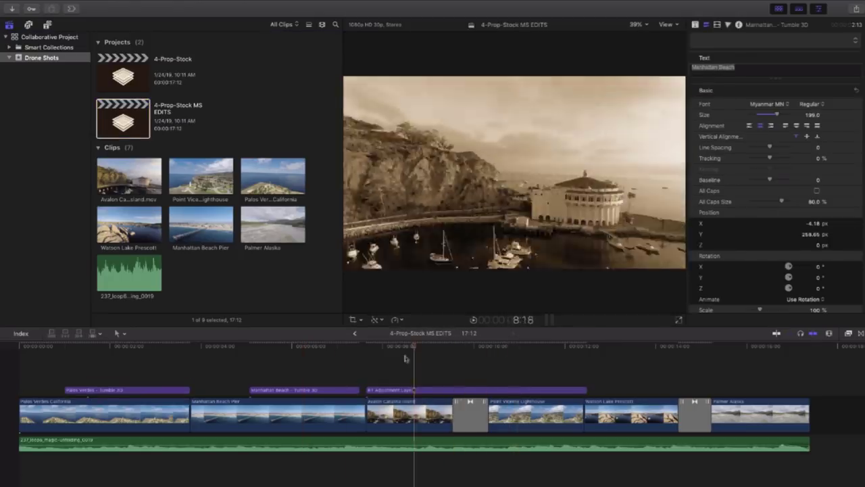
left_click(528, 371)
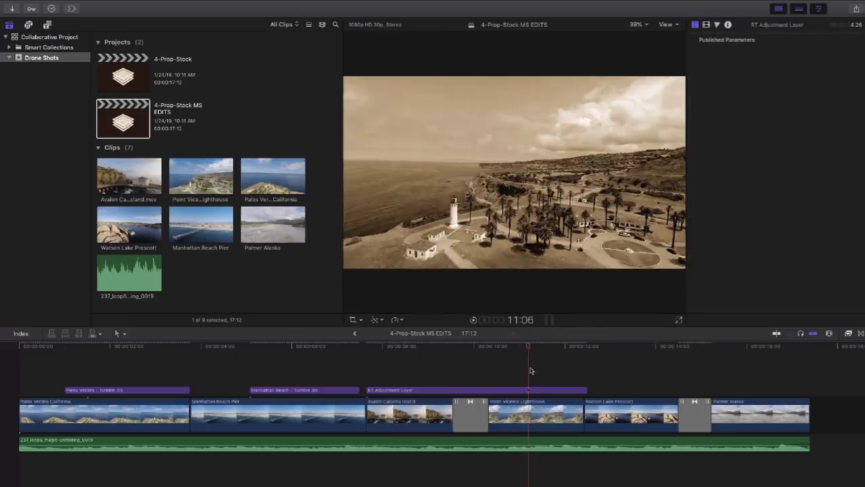
left_click(707, 25)
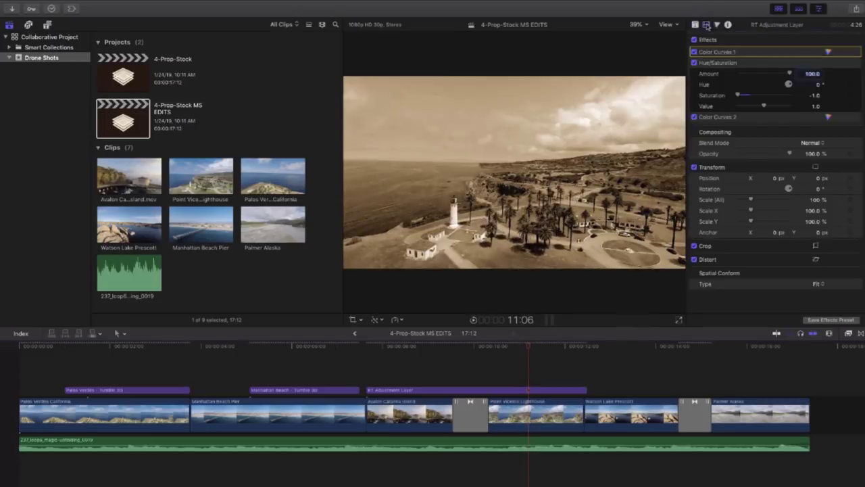
left_click(736, 52)
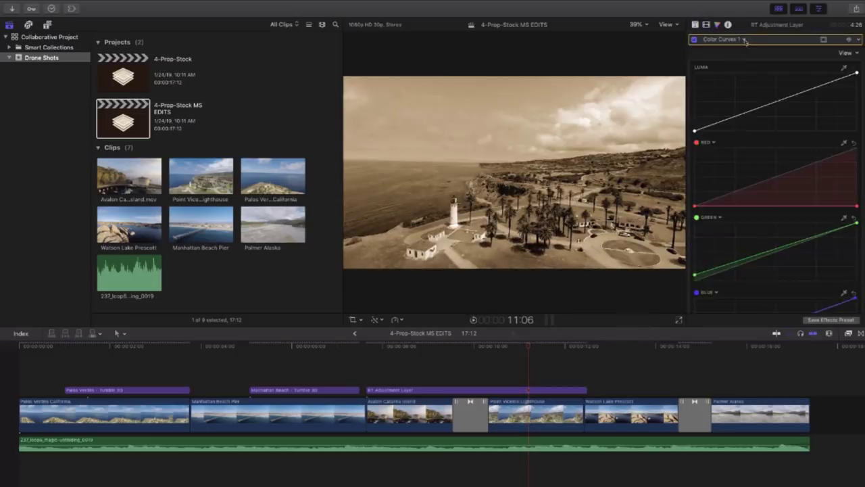
left_click(746, 40)
left_click(747, 65)
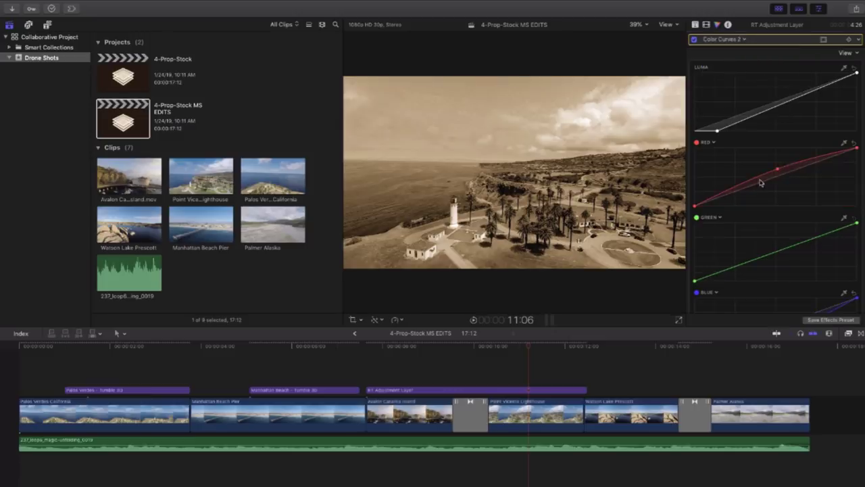
left_click_drag(779, 169, 782, 181)
scroll(782, 181, "down", 3)
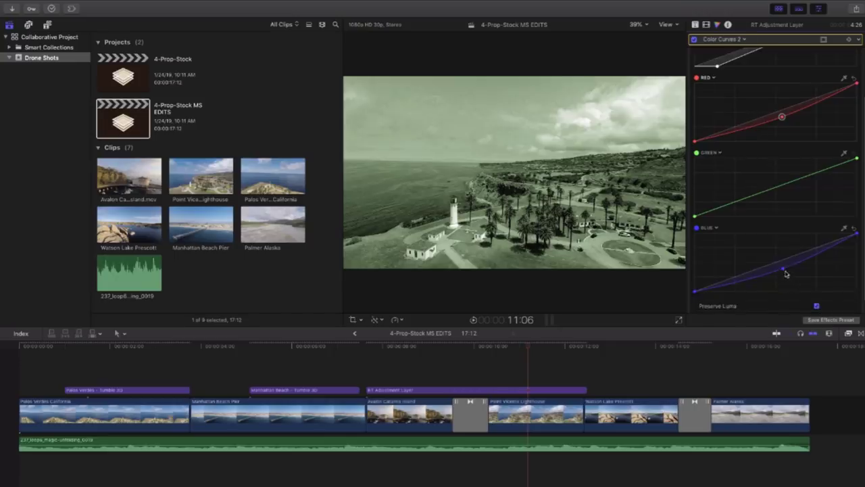
left_click_drag(784, 270, 774, 255)
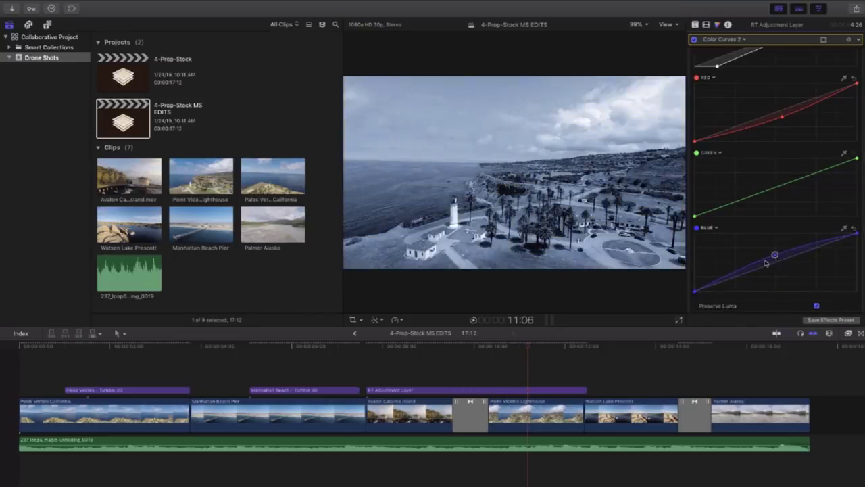
- Add a marker at 00:00:07:29 on the Avalon Catalina Island clip, with the colleague's first name followed by "hope you like this color"
left_click(383, 348)
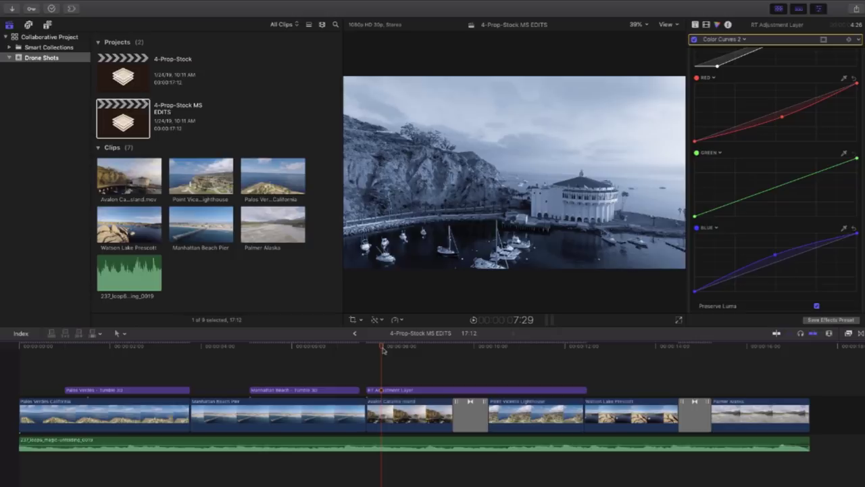
key("alt+m")
type("Steve hope you like this color")
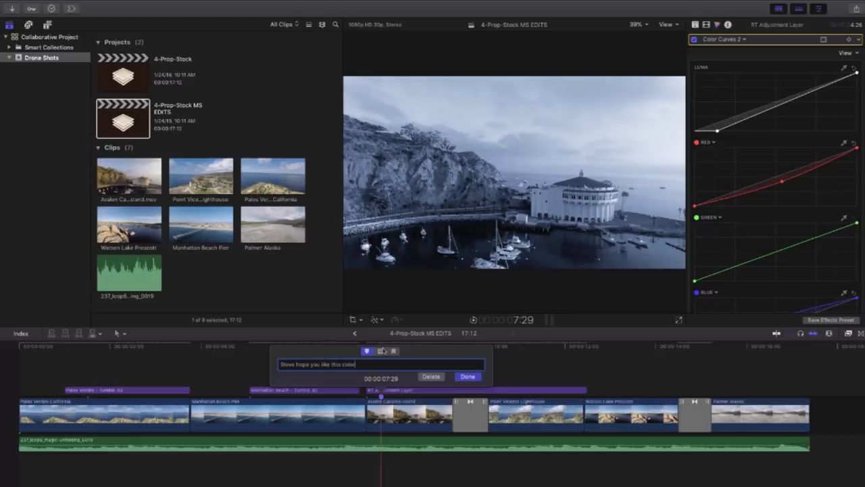
key("Return")
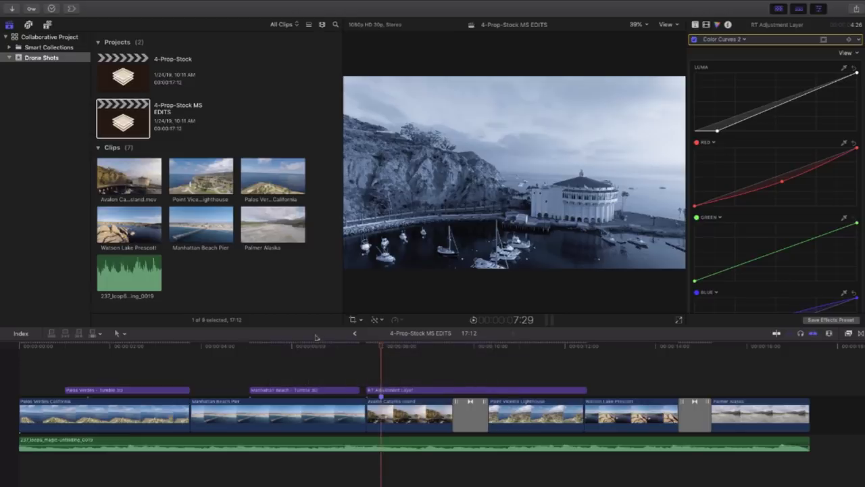
- Change the 3D text material of the Manhattan Beach title to Car Paint and review the title animation
left_click(293, 346)
key("space")
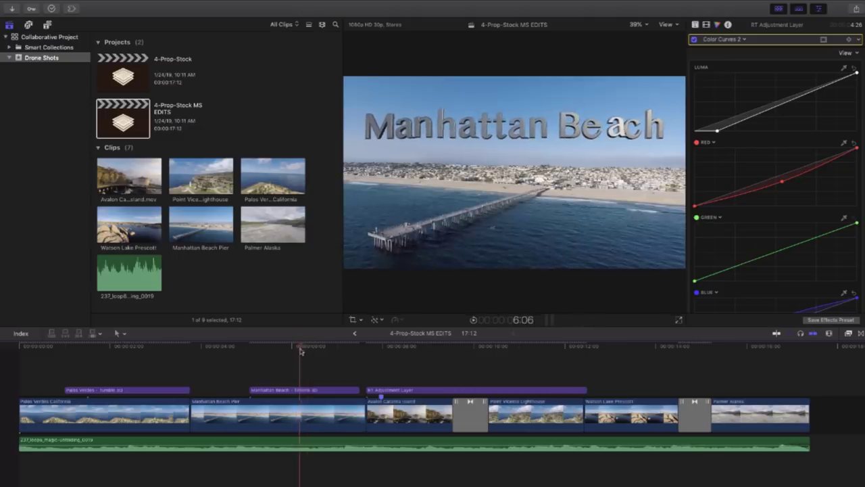
left_click(310, 390)
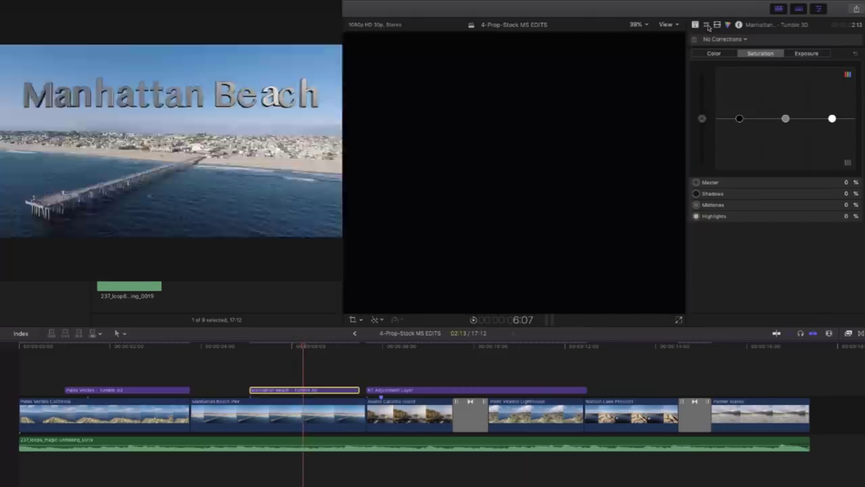
left_click(706, 25)
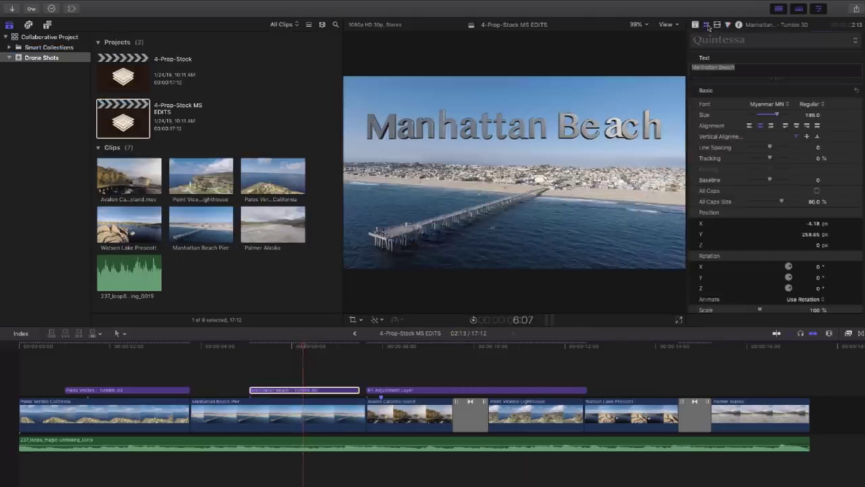
scroll(760, 152, "down", 5)
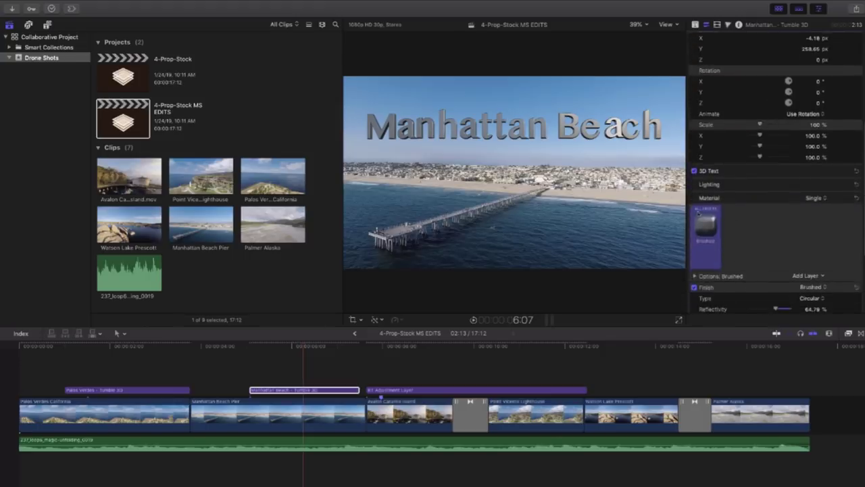
left_click(705, 225)
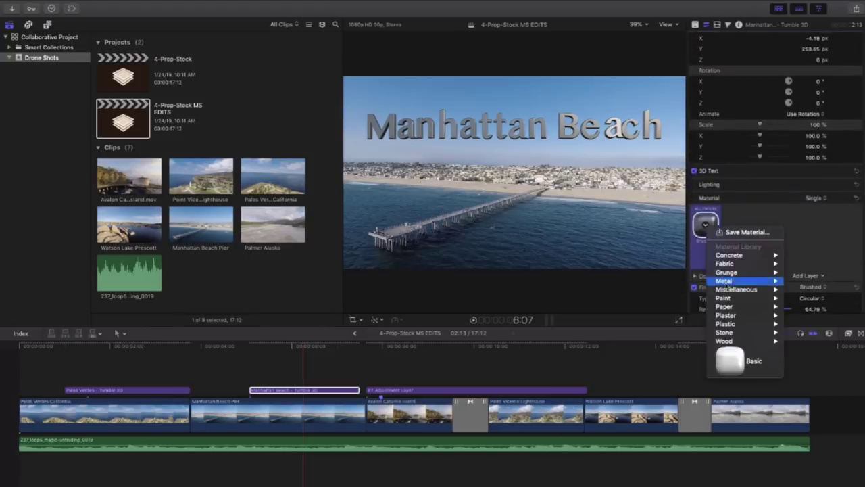
mouse_move(723, 298)
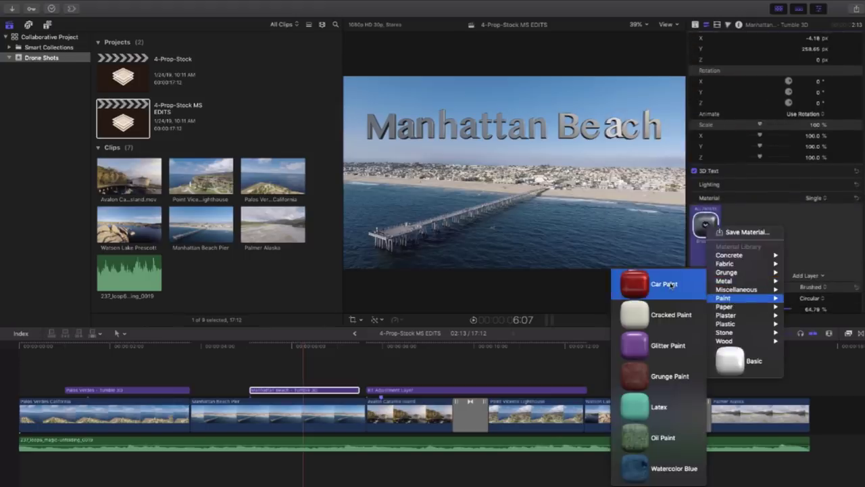
left_click(664, 285)
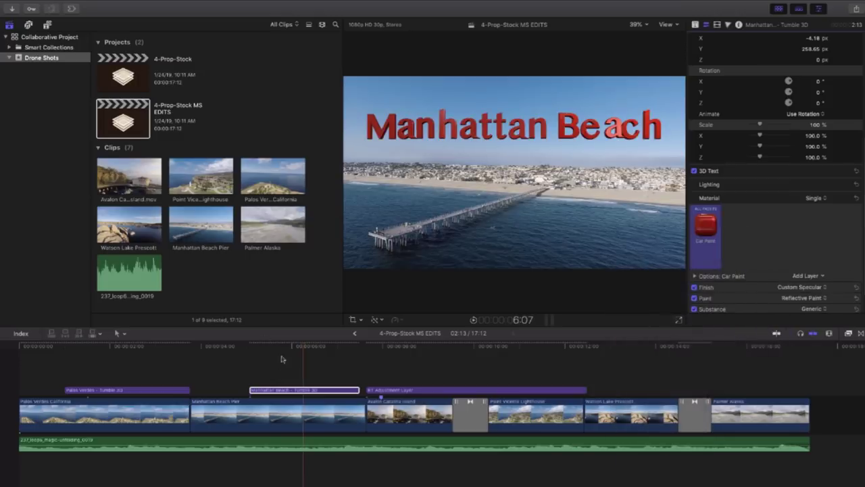
mouse_move(282, 346)
left_mouse_down()
mouse_move(271, 346)
mouse_move(292, 347)
left_mouse_up()
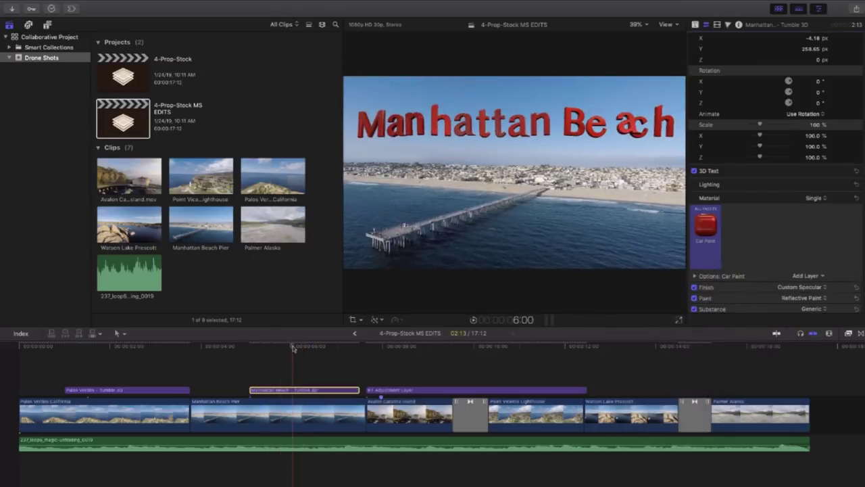
left_click(341, 366)
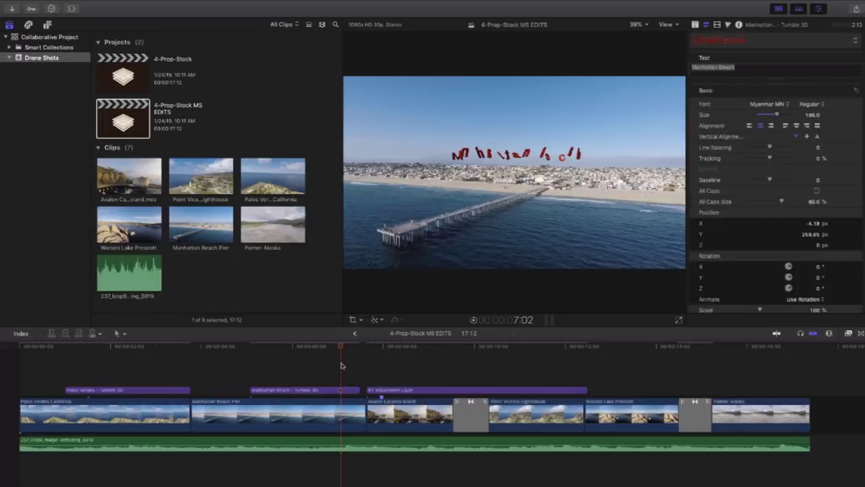
- Trim the end of the RT Adjustment Layer to the start of Watson Lake Prescott and place the playhead on that cut
left_click(585, 391)
left_click(595, 347)
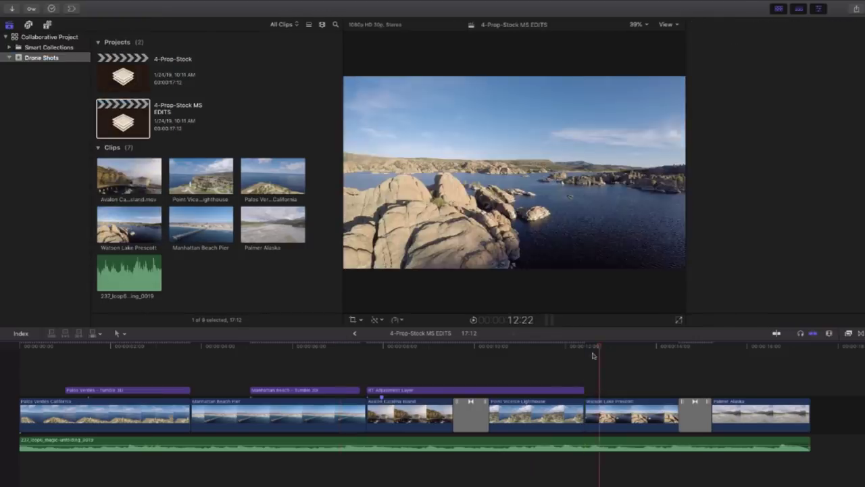
left_click_drag(595, 347, 586, 347)
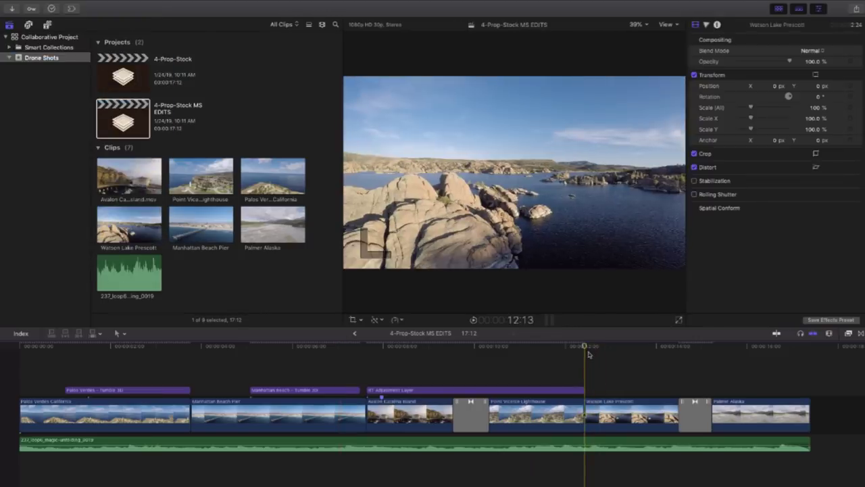
- Import Phoenix AZ.mov from the Drone Media folder into the Drone Shots event, leaving the files in place
left_click(261, 278)
key("super+i")
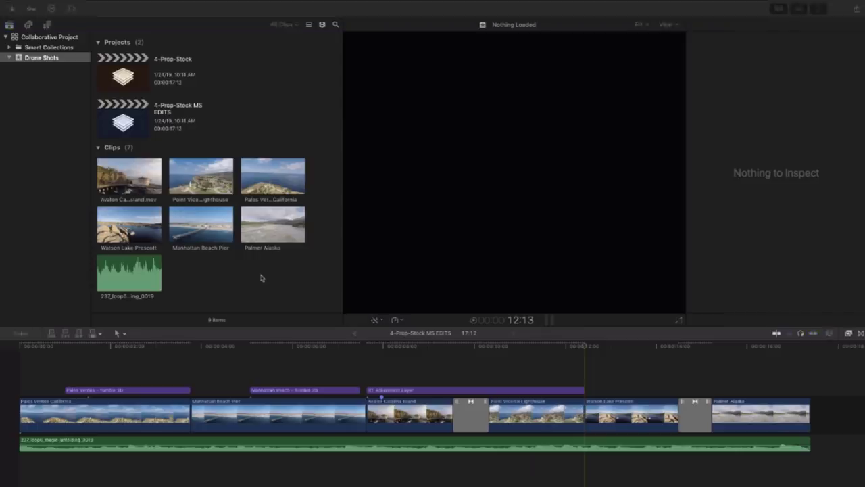
left_click(263, 347)
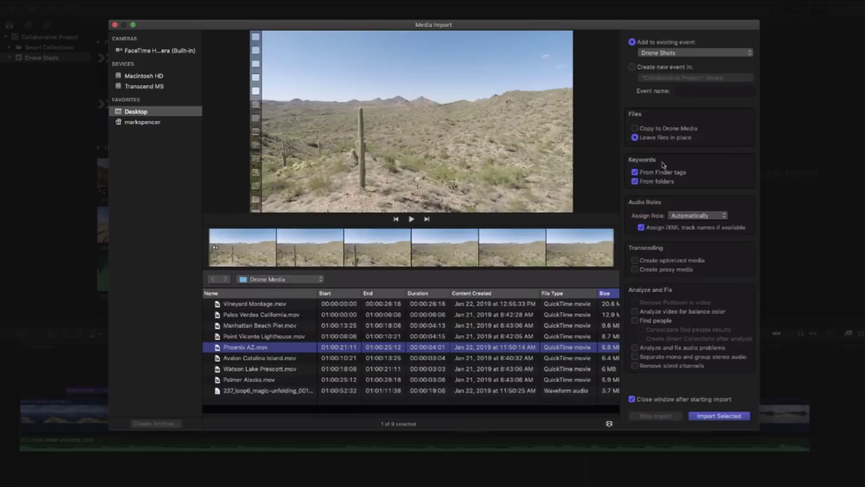
left_click(718, 415)
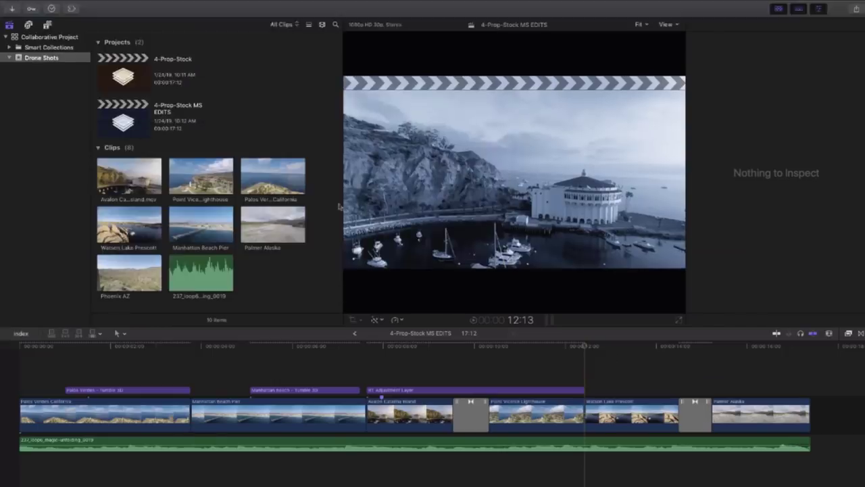
- Mark a range of about 2 seconds in the Phoenix AZ clip and insert it between Point Vicente Lighthouse and Watson Lake Prescott at 12:13
left_click(112, 270)
key("i")
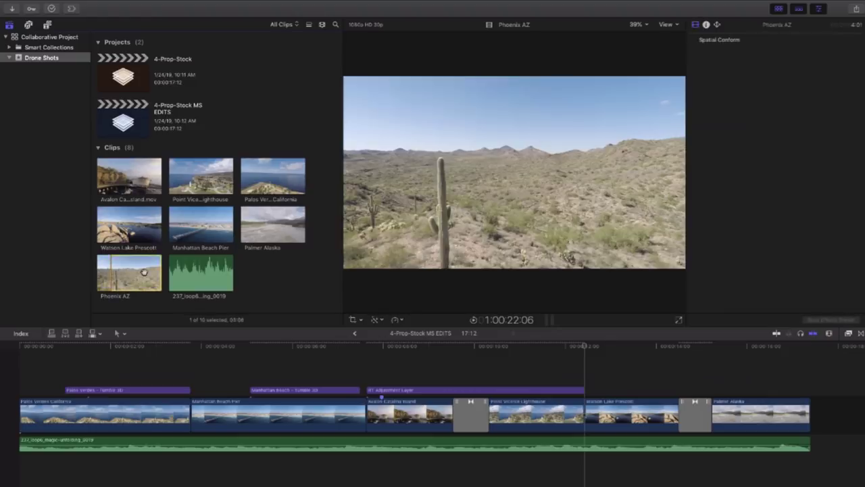
key("o")
key("i")
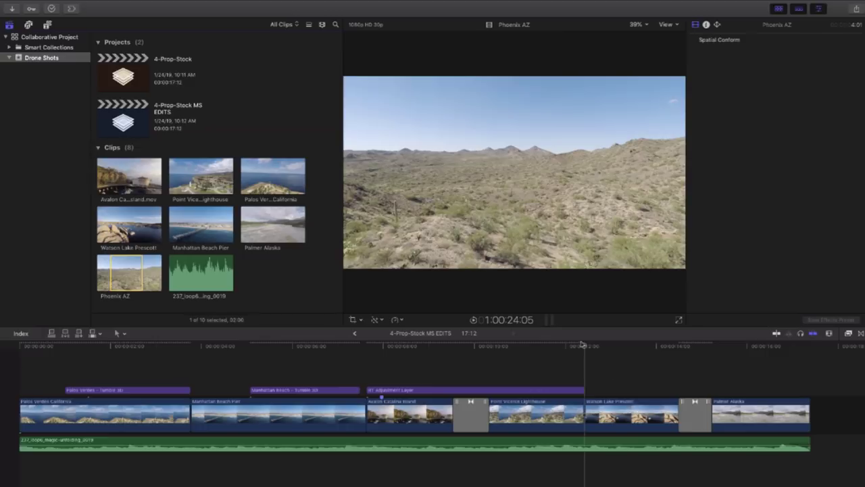
left_click(582, 346)
key("w")
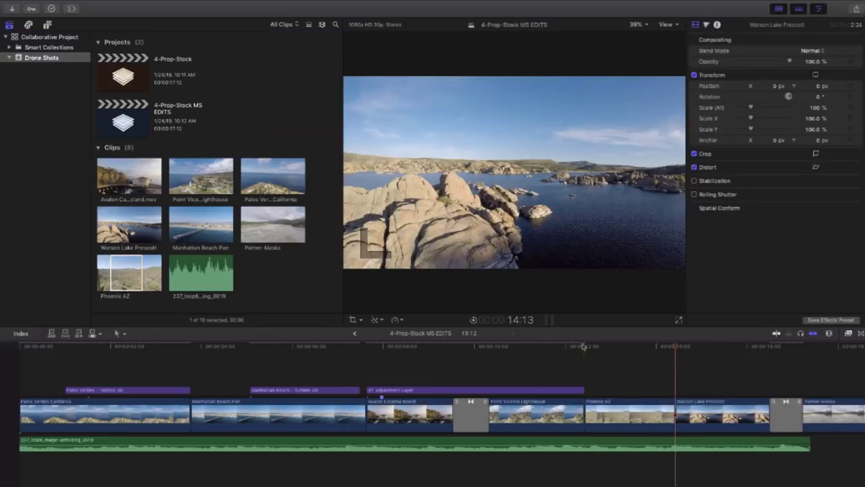
left_click(630, 345)
left_click(628, 384)
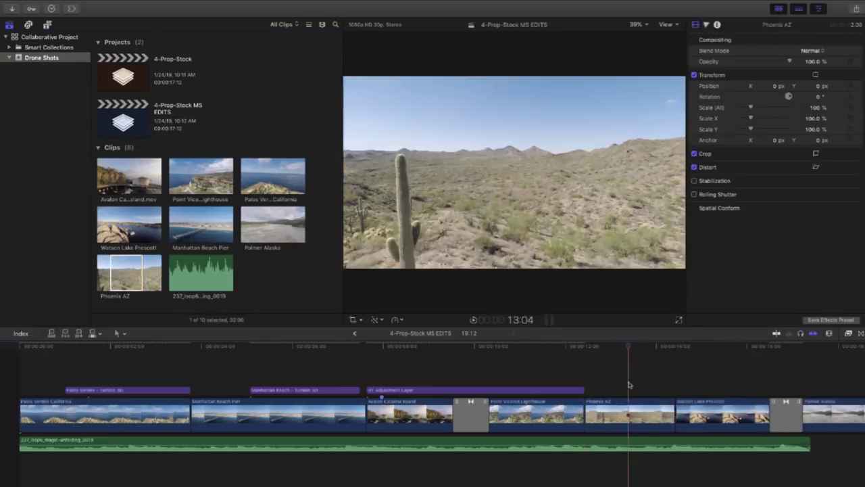
key("super+minus")
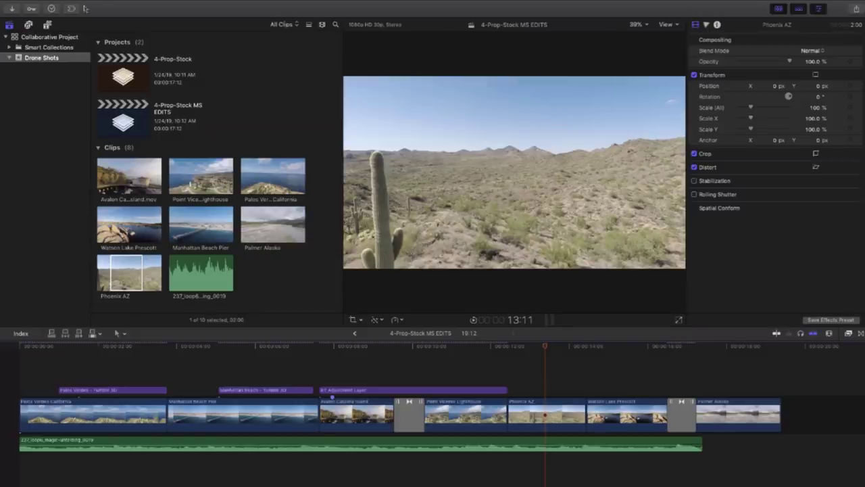
- Open the Frame.io extension, upload the Phoenix AZ clip to the Ripple Drone Clips project, and close the extension
left_click(72, 9)
left_click(67, 30)
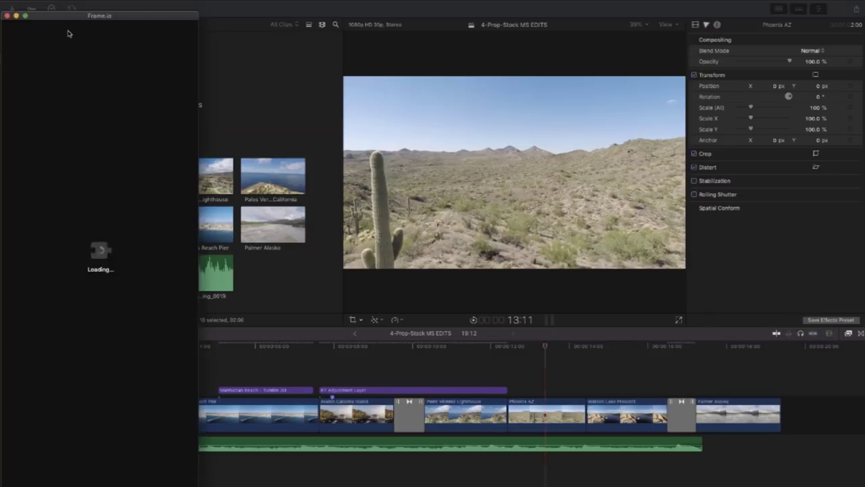
left_click_drag(134, 18, 473, 41)
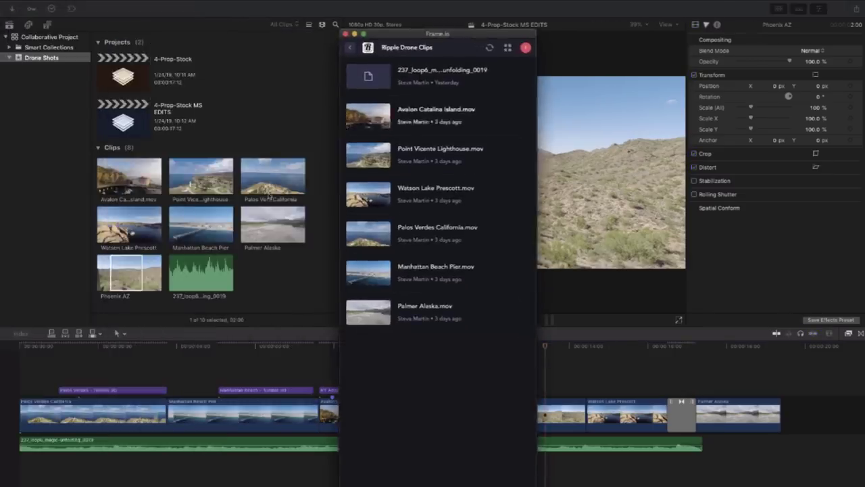
left_click(126, 275)
left_click_drag(126, 275, 396, 369)
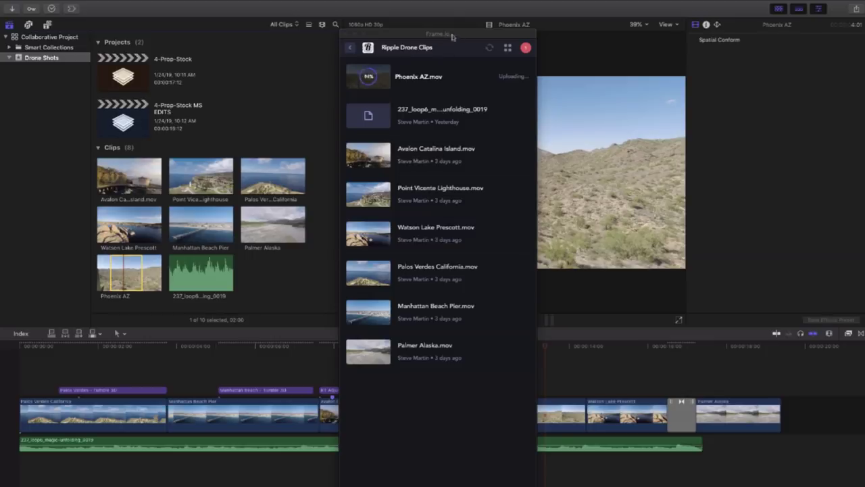
left_click_drag(448, 33, 119, 12)
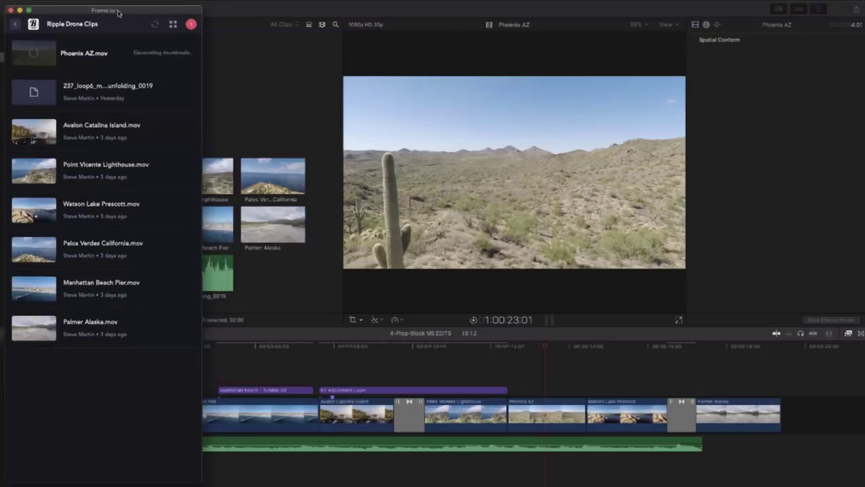
left_click(10, 9)
left_click(47, 118)
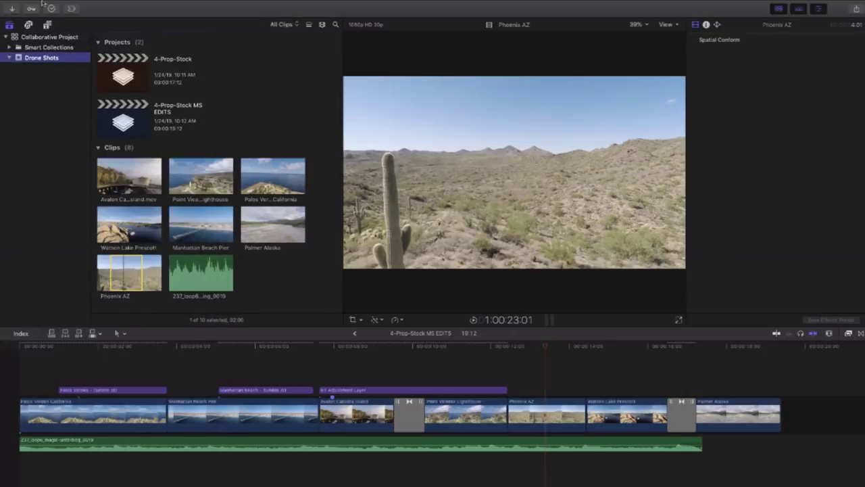
- Create a new library in the Movies folder named "Transfer to" followed by the colleague's first name
left_click(77, 5)
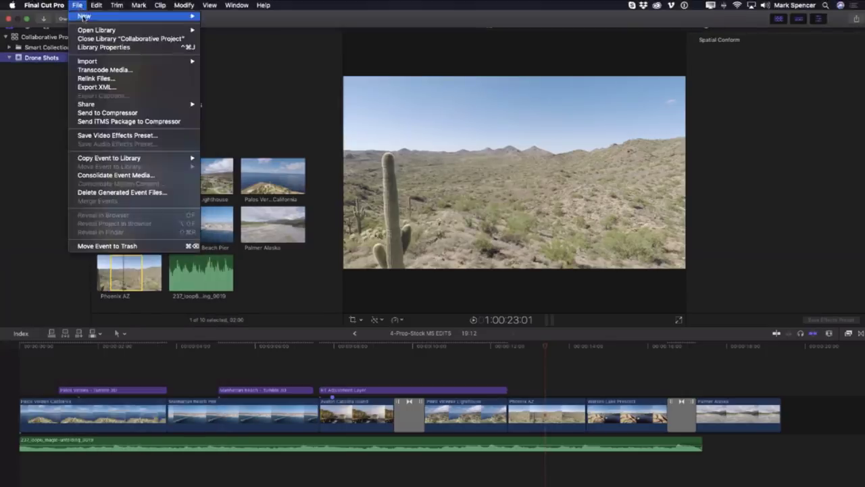
mouse_move(85, 18)
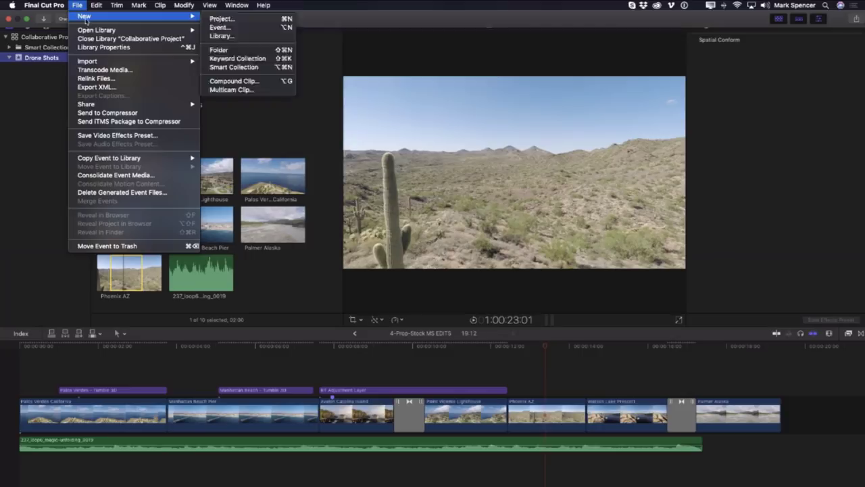
left_click(240, 35)
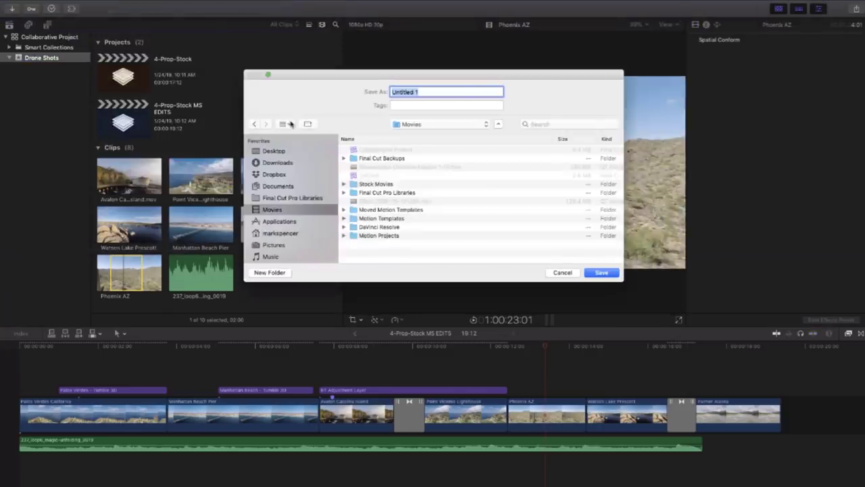
type("Transfer to Steve")
key("Return")
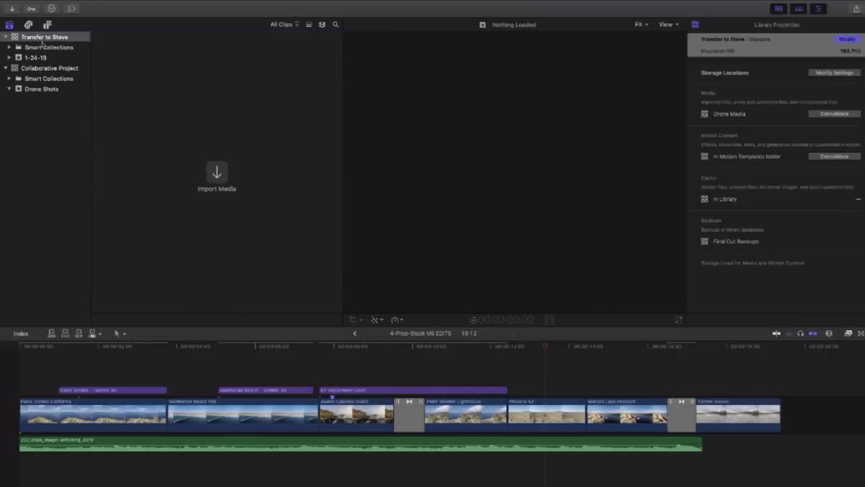
- Copy the 4-Prop-Stock MS EDITS project into the transfer library's 1-24-19 event without optimized or proxy media
left_click(42, 90)
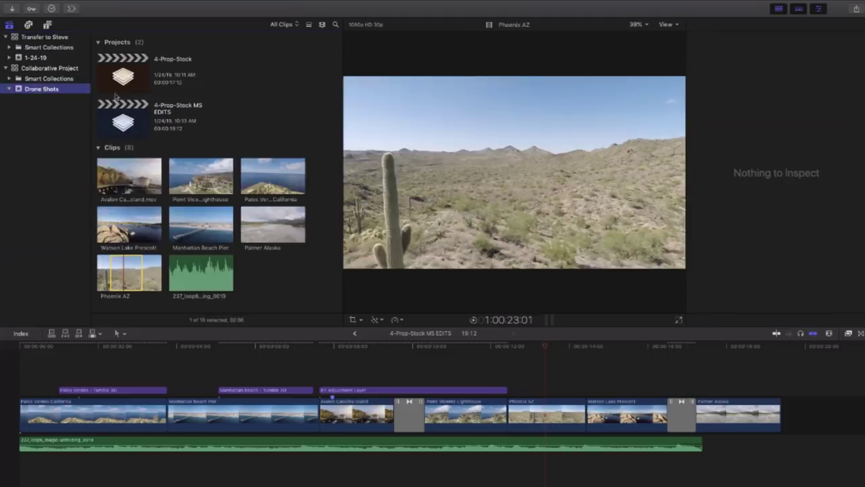
left_click(122, 121)
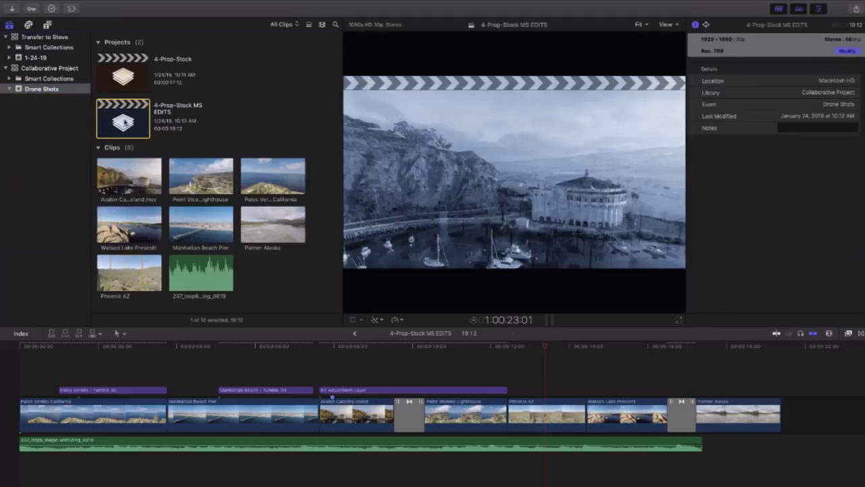
left_click_drag(125, 124, 37, 58)
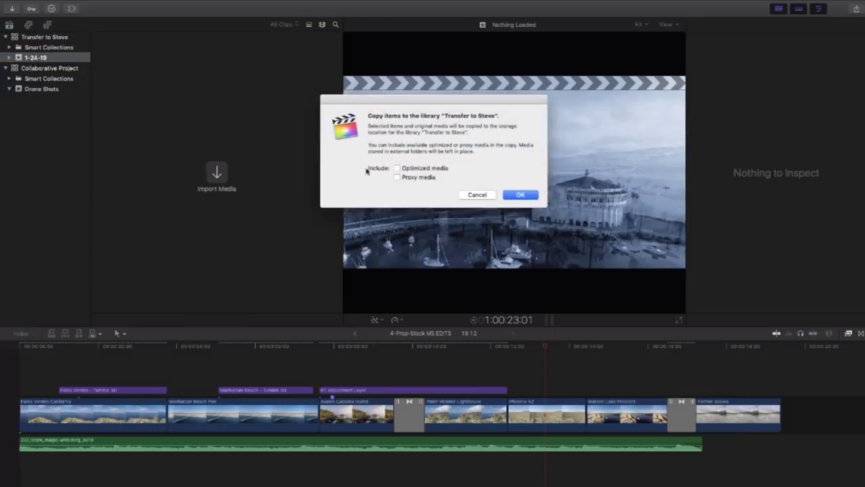
left_click(520, 194)
- Set the transfer library's Motion Content storage location to In Library
left_click(50, 37)
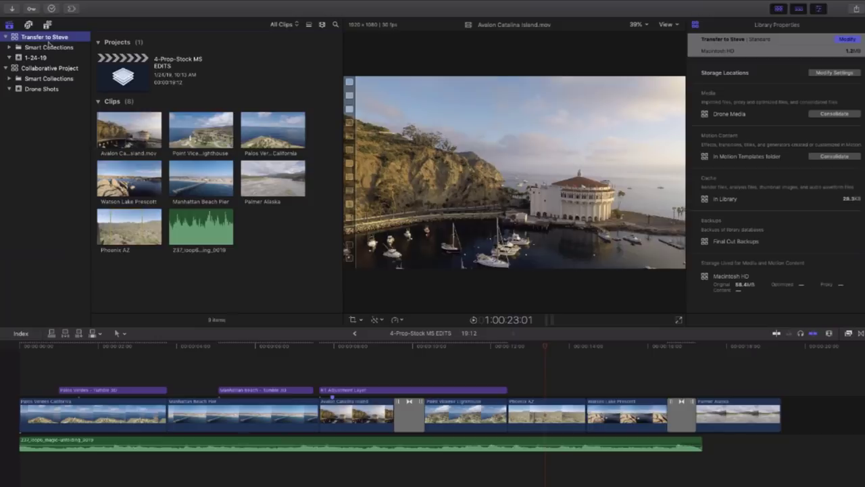
left_click(848, 74)
left_click(437, 91)
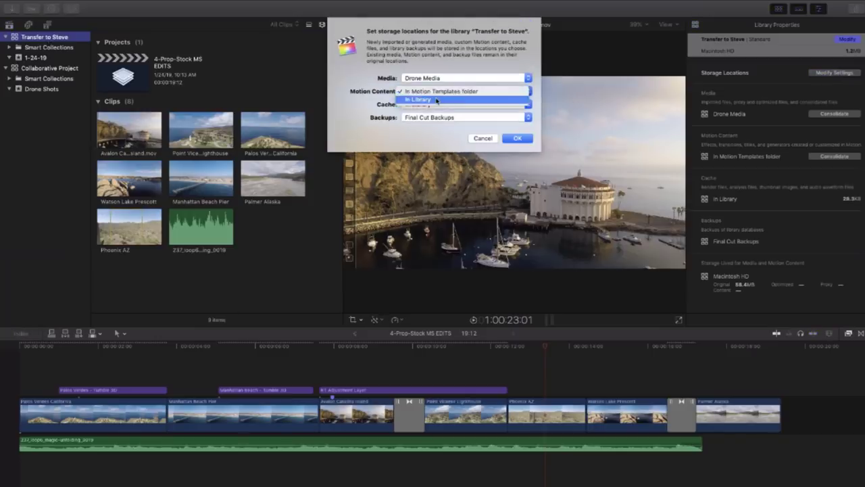
left_click(437, 100)
left_click(517, 138)
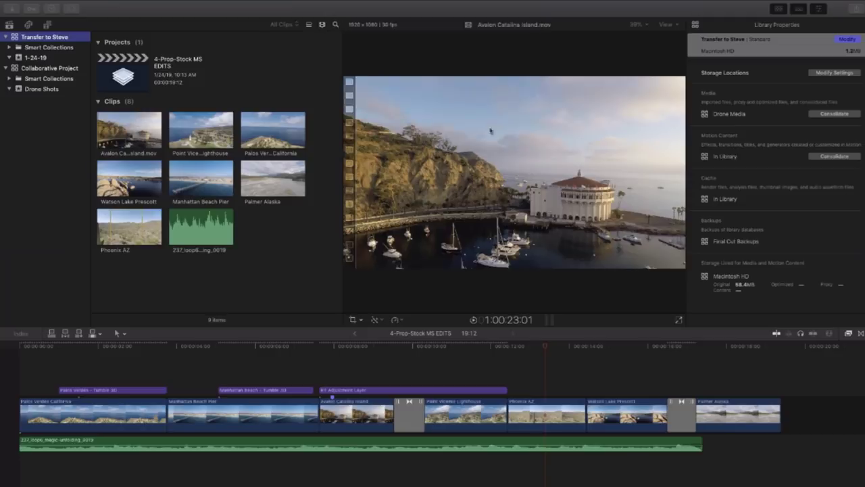
- Close the outgoing transfer library and switch to Finder
right_click(39, 38)
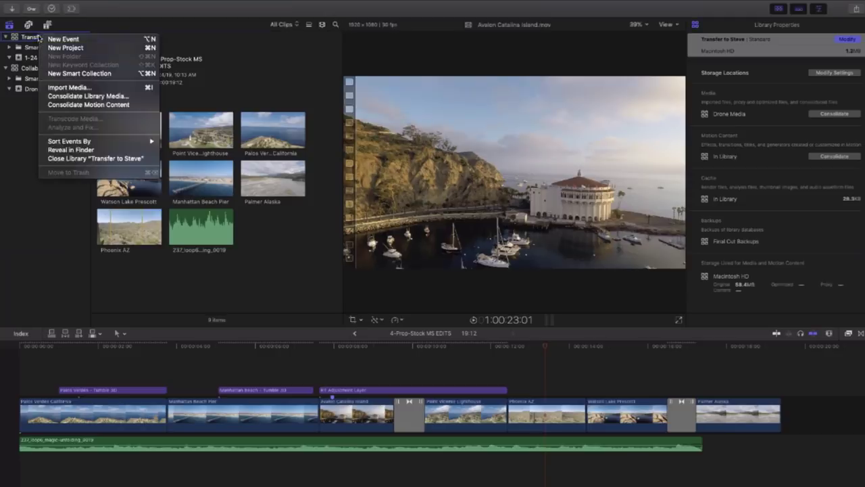
left_click(61, 159)
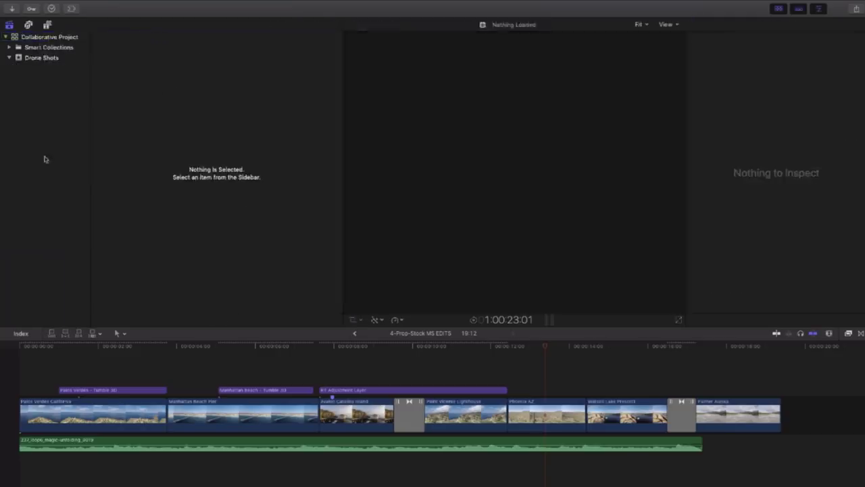
key("super+Tab")
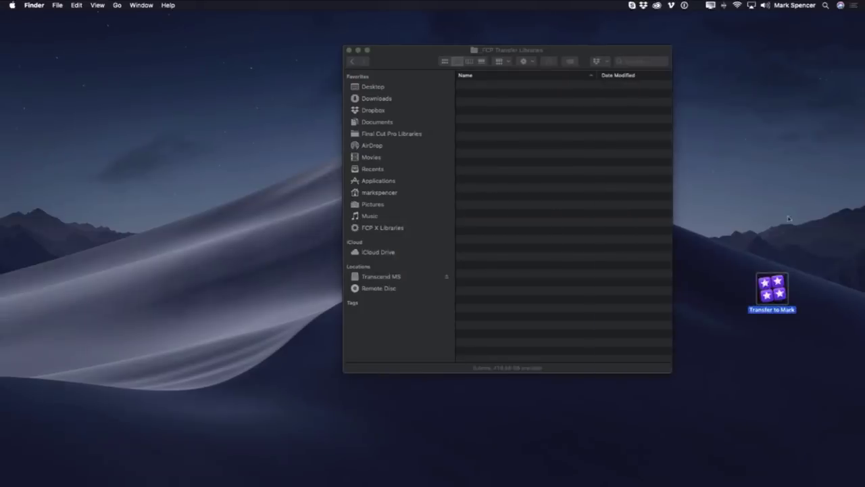
- Move the previously received transfer library from the desktop to the Trash
left_click(787, 218)
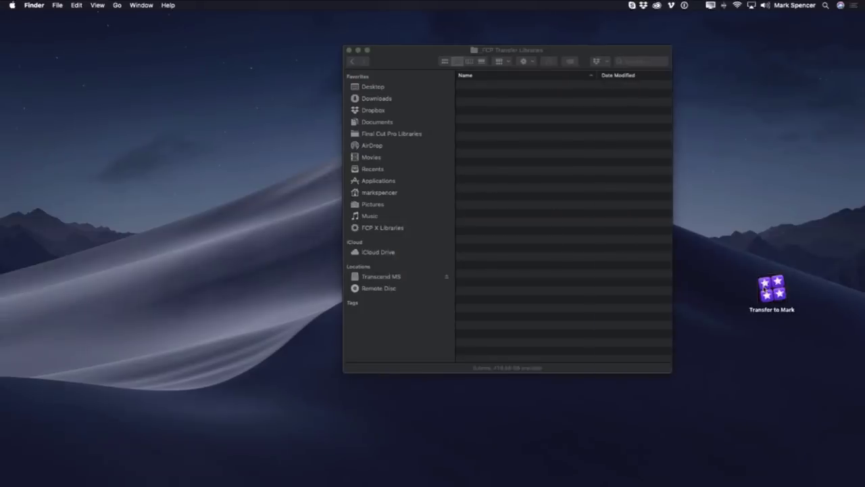
left_click_drag(772, 289, 763, 295)
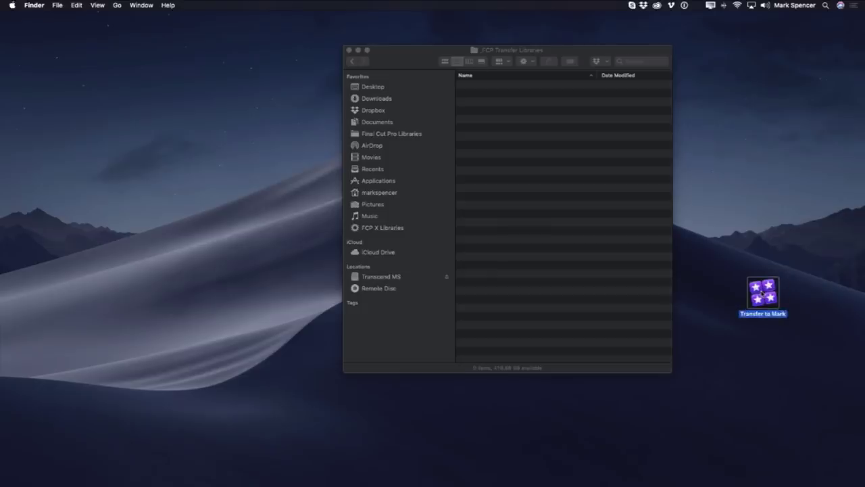
key("super+BackSpace")
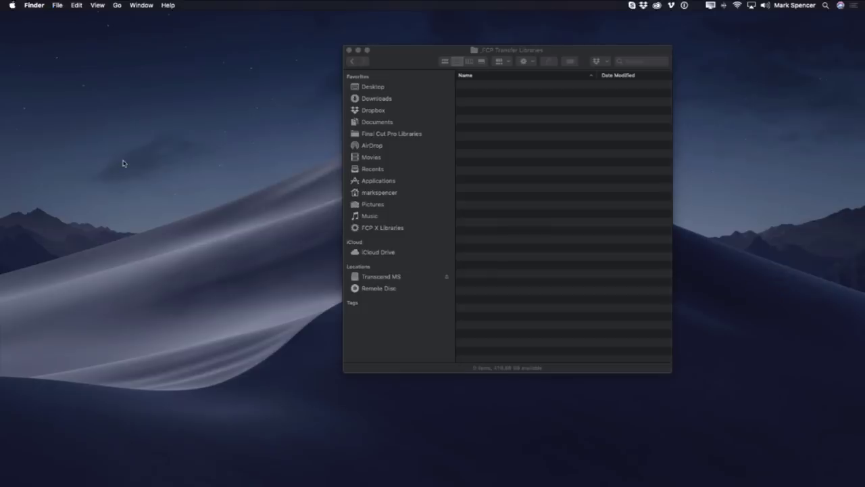
- Move the outgoing transfer library from the Movies folder onto the desktop and close the Movies window
key("super+n")
left_click_drag(425, 77, 112, 70)
left_click(98, 157)
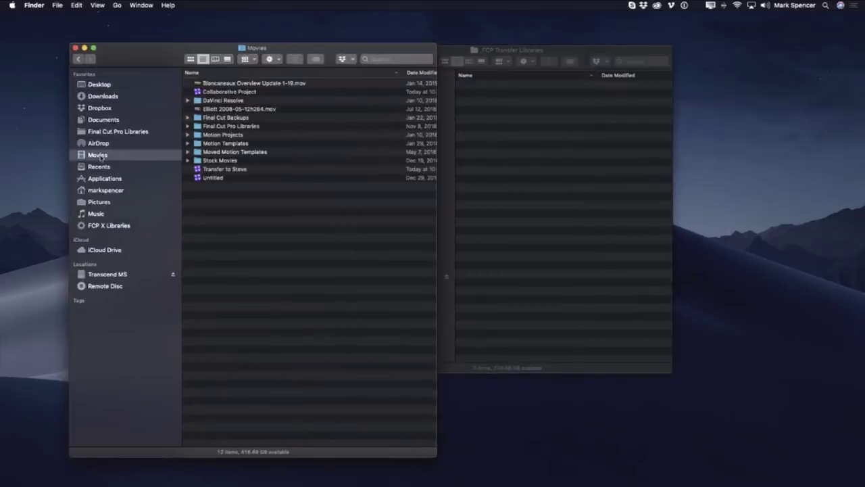
left_click(197, 171)
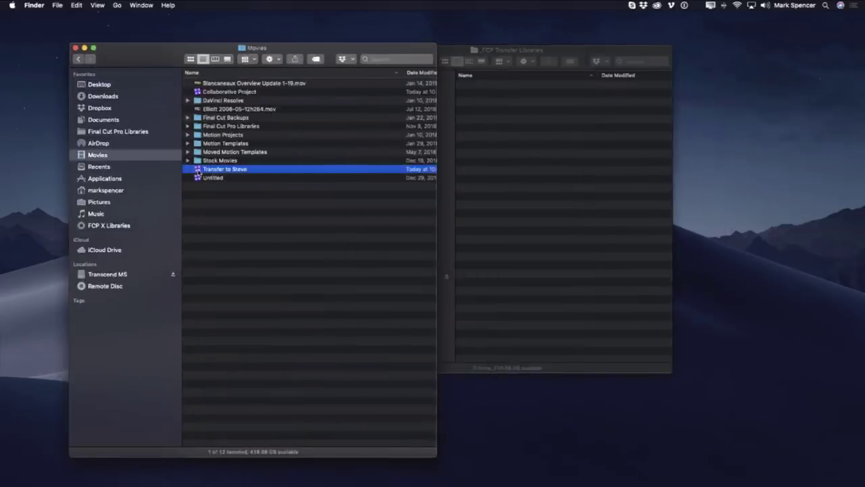
left_click_drag(197, 170, 730, 230)
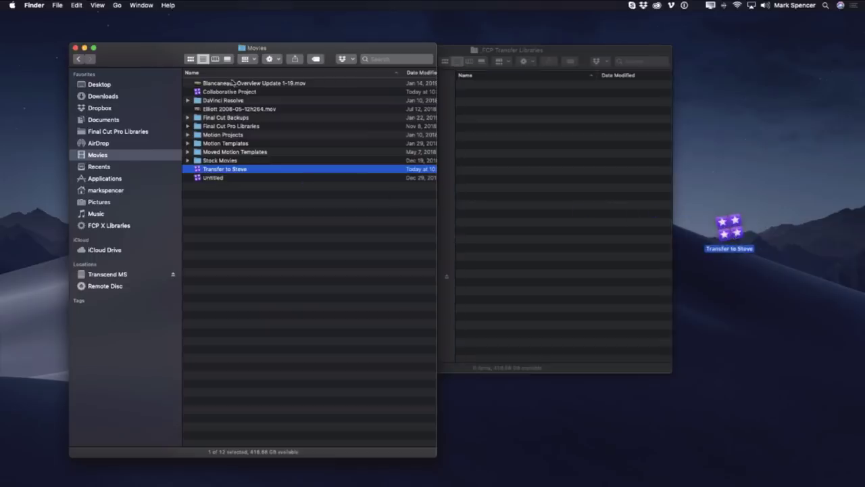
left_click(75, 48)
- Compress the outgoing transfer library on the desktop into a zip archive
left_click(738, 273)
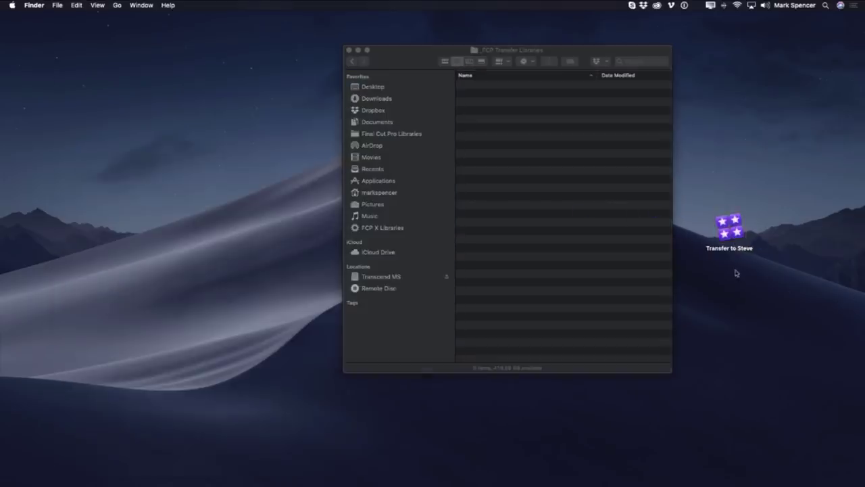
right_click(724, 233)
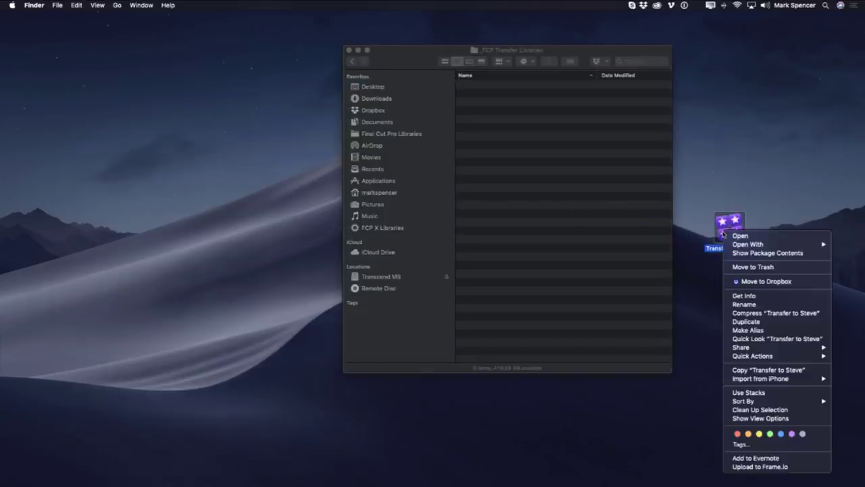
left_click(762, 313)
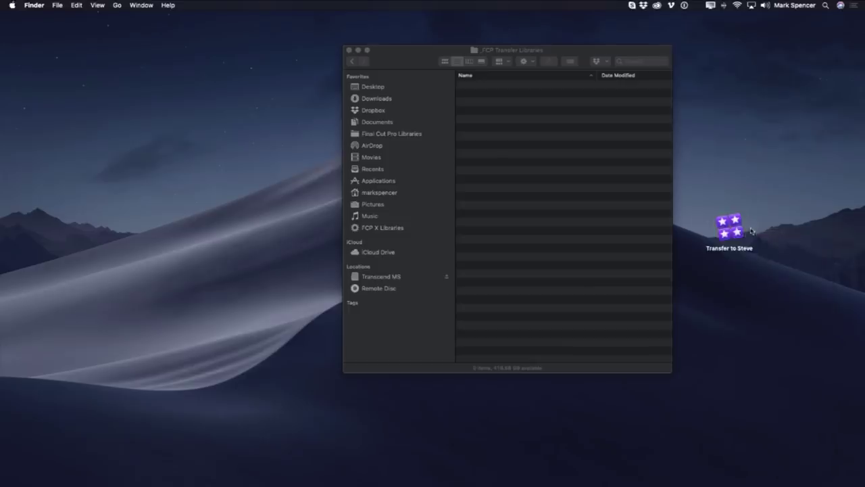
left_click_drag(746, 246, 815, 211)
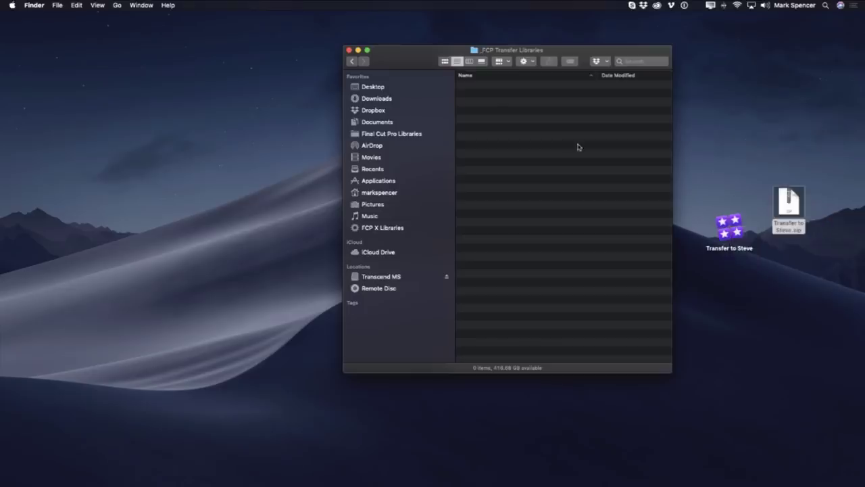
- Move the transfer library's zip archive into the _FCP Transfer Libraries folder in Dropbox
left_click(373, 110)
key("super+bracketleft")
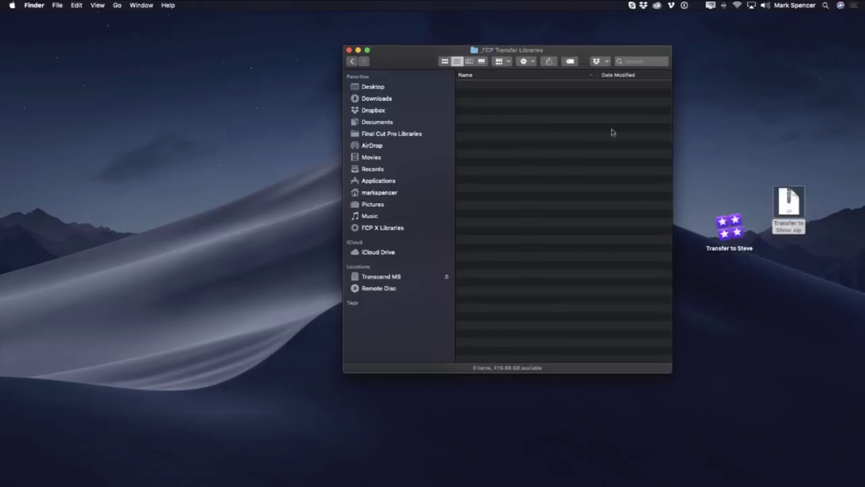
left_click_drag(796, 206, 521, 120)
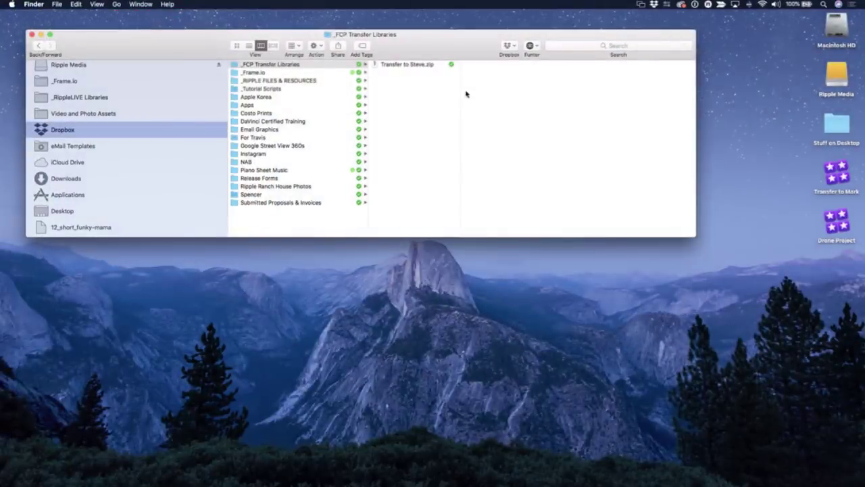
- On the receiving Mac, enlarge the _FCP Transfer Libraries window and trash the old transfer library from the desktop
left_click_drag(448, 50, 440, 74)
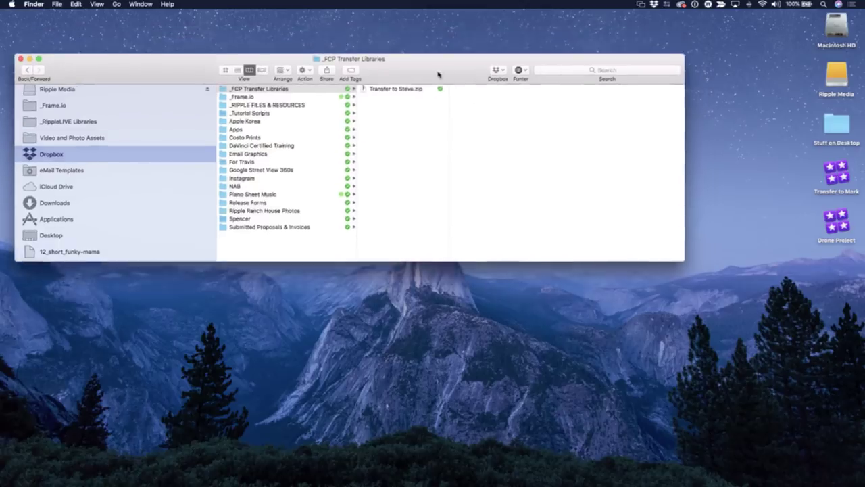
left_click_drag(685, 265, 642, 328)
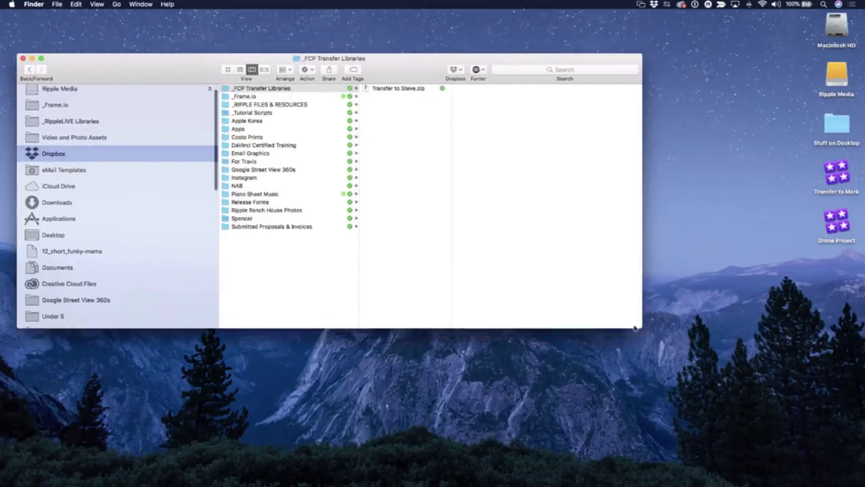
left_click(401, 89)
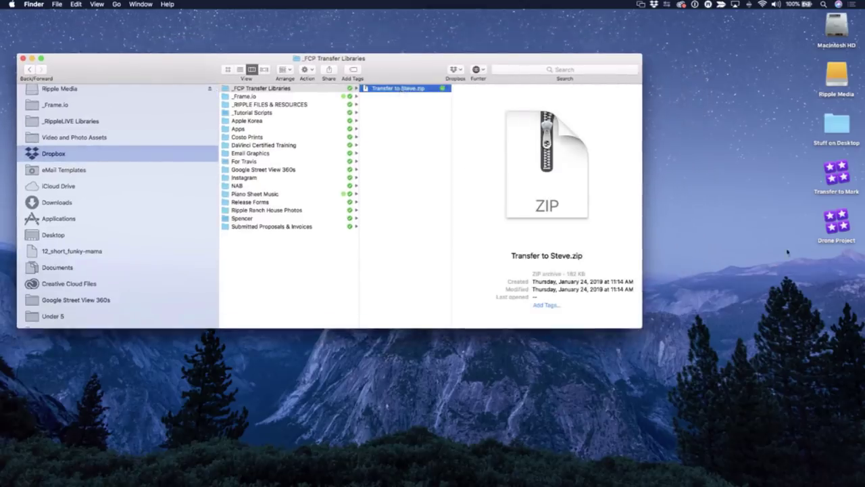
left_click_drag(836, 175, 814, 412)
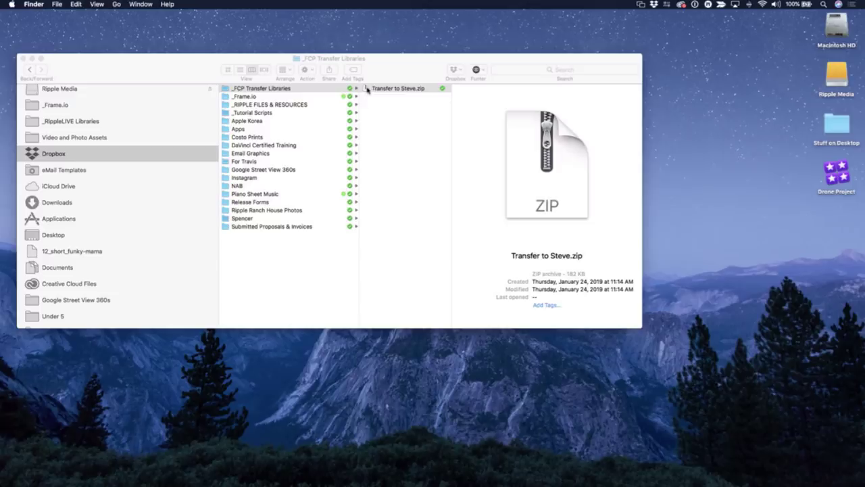
- Move the received zip archive from the _FCP Transfer Libraries folder to the desktop and close the Finder window
left_click_drag(367, 90, 743, 165)
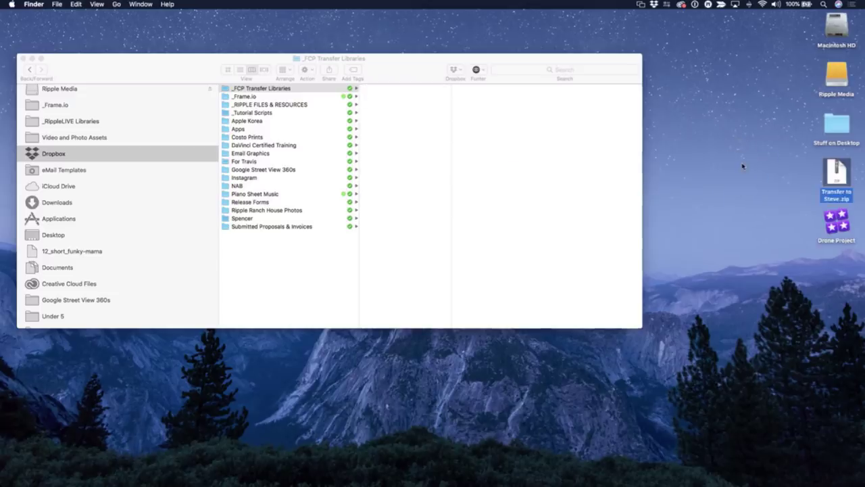
left_click(525, 181)
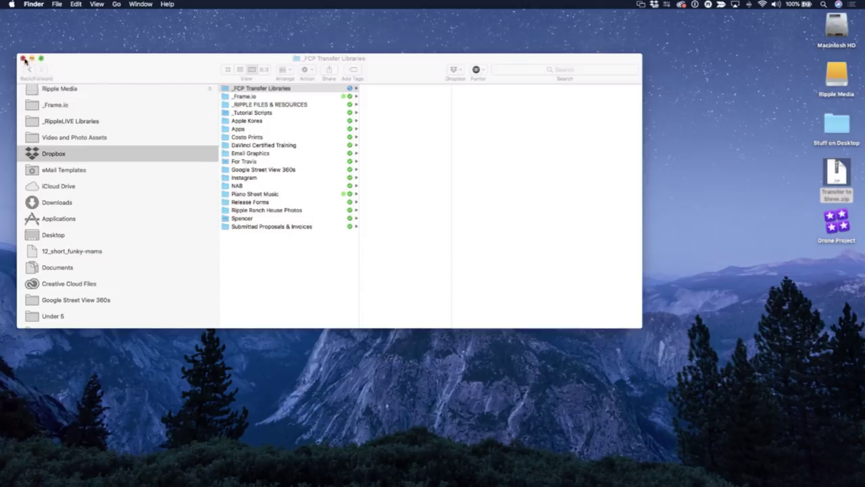
left_click(23, 59)
- Unzip the transfer archive on the desktop and open the extracted library in Final Cut Pro
double_click(844, 177)
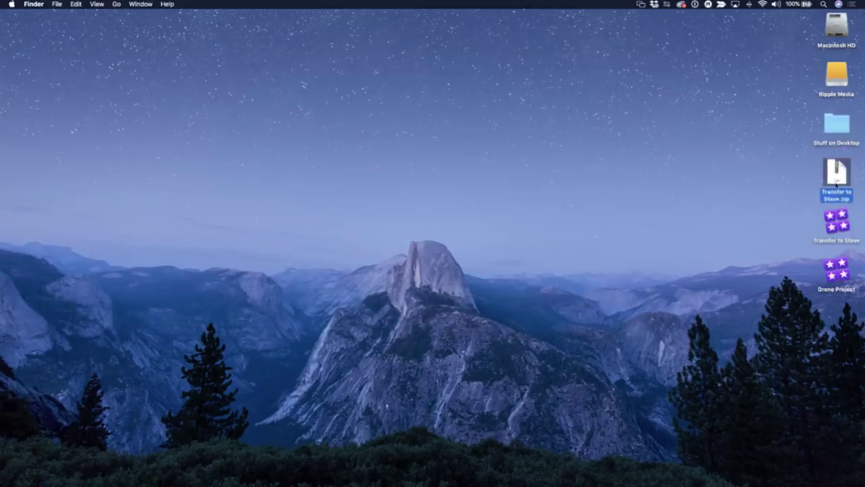
left_click(836, 231)
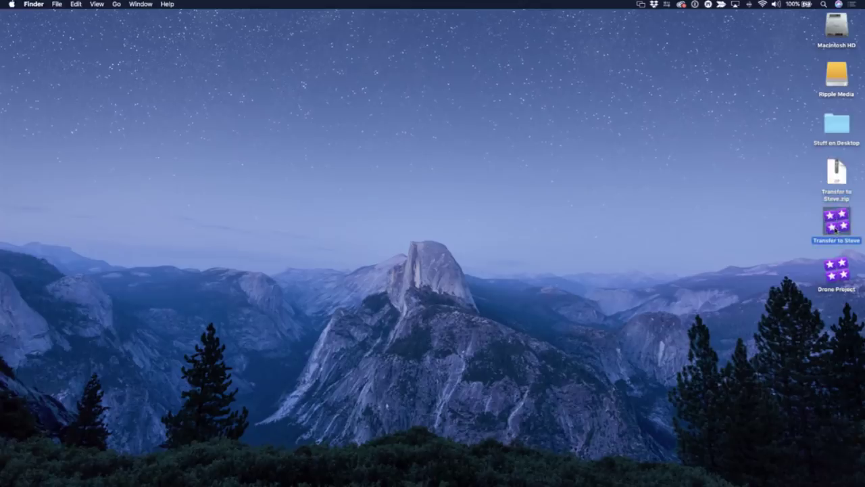
double_click(837, 227)
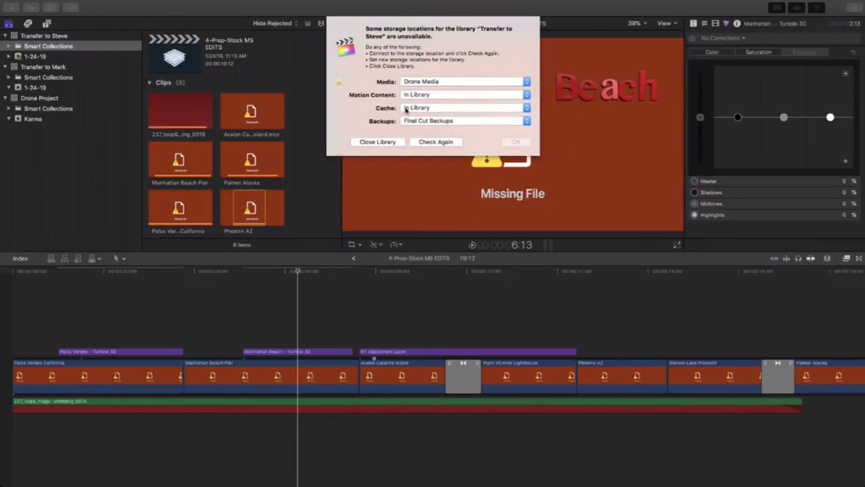
- Set the received library's Media storage location to the Drone Media folder on the Ripple Media drive
left_click(440, 82)
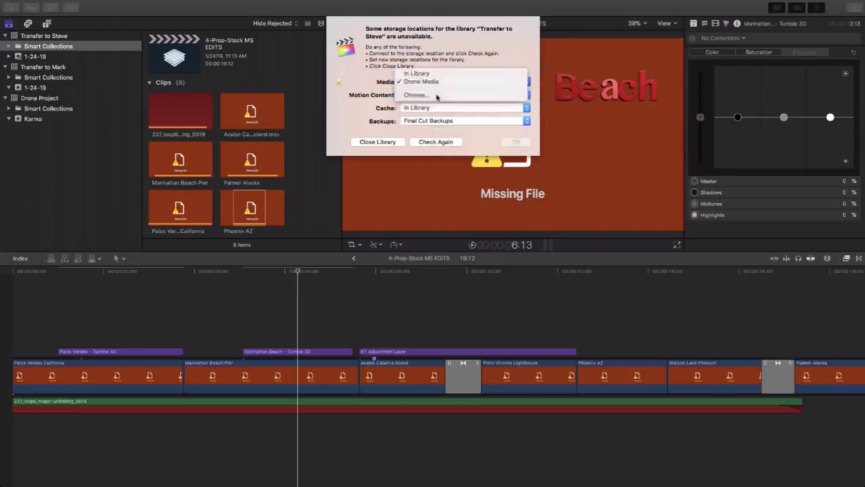
left_click(441, 95)
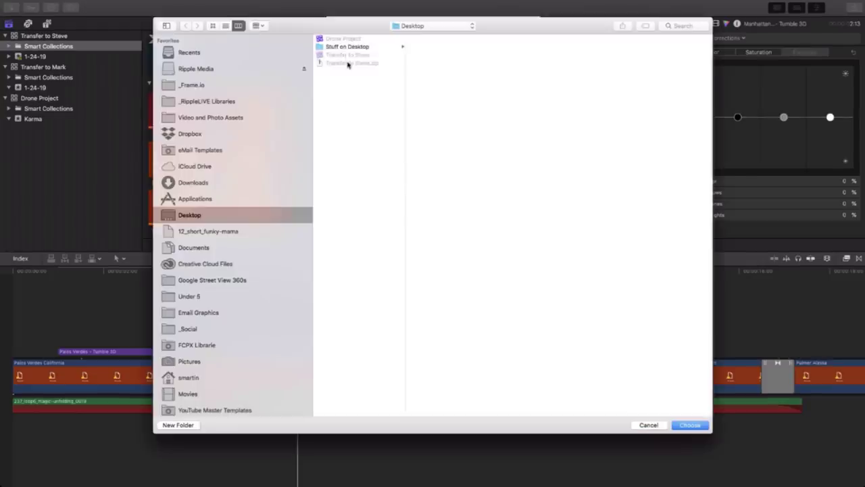
left_click(195, 70)
left_click(342, 39)
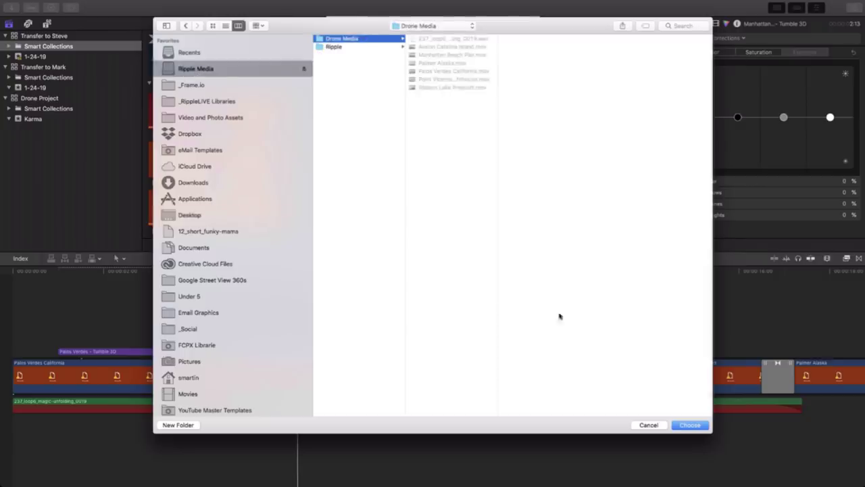
left_click(688, 425)
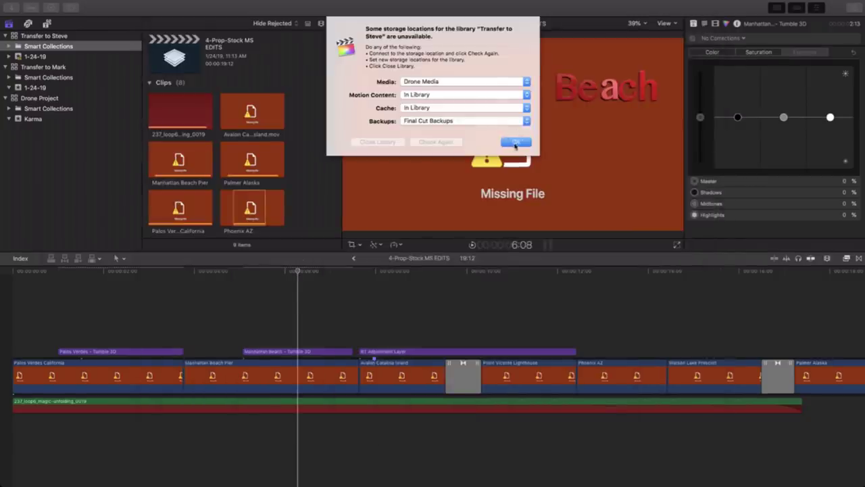
left_click(515, 144)
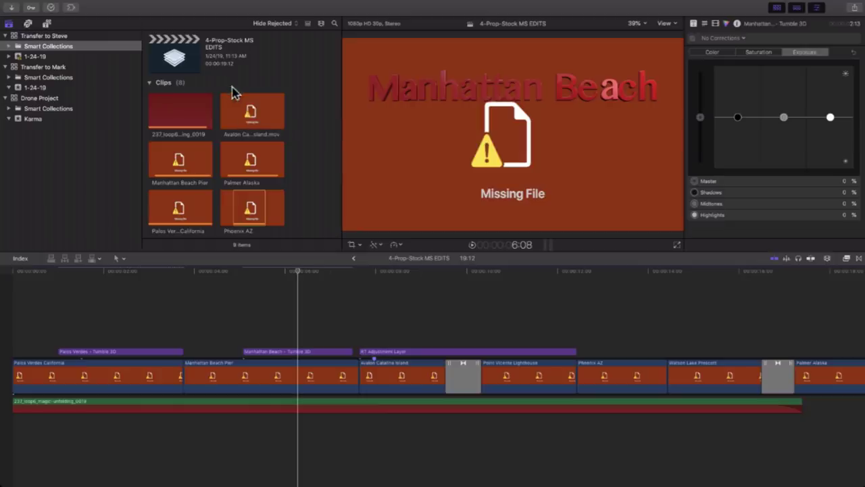
- Copy the 4-Prop-Stock MS EDITS project into the Drone Project library's Karma event without optimized or proxy media
left_click(179, 60)
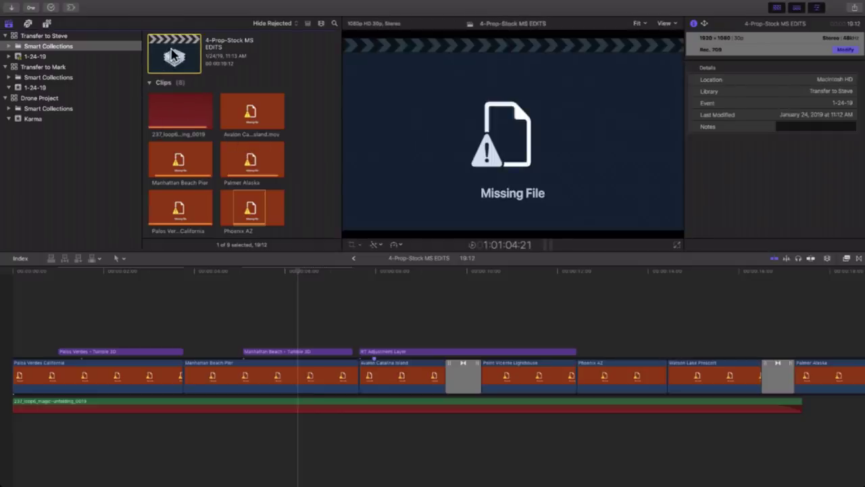
left_click_drag(168, 63, 46, 118)
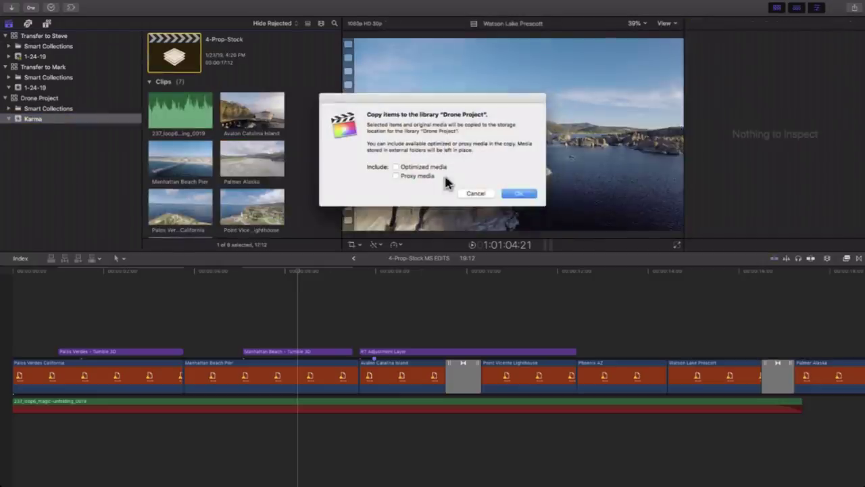
left_click(519, 194)
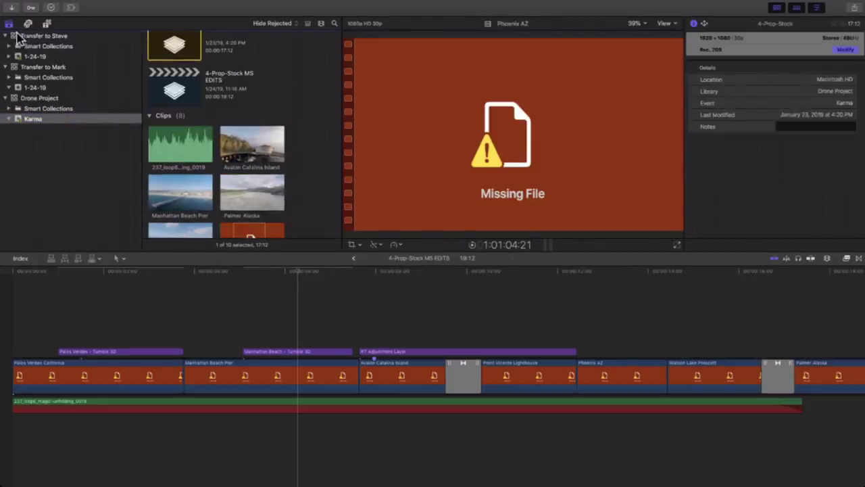
- Close both transfer libraries so that only the Drone Project library stays open
right_click(16, 37)
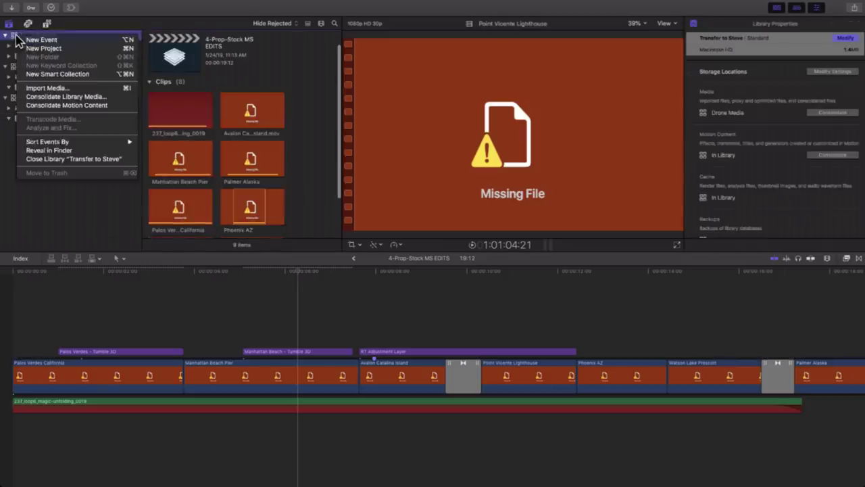
left_click(65, 159)
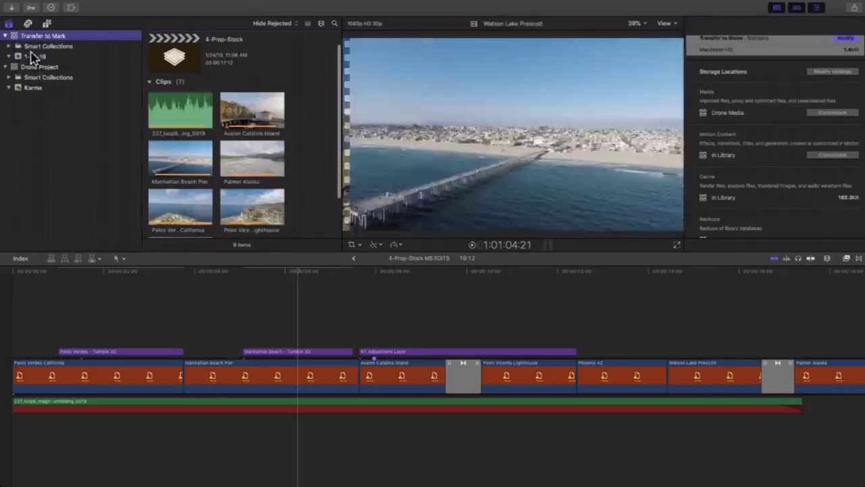
right_click(19, 36)
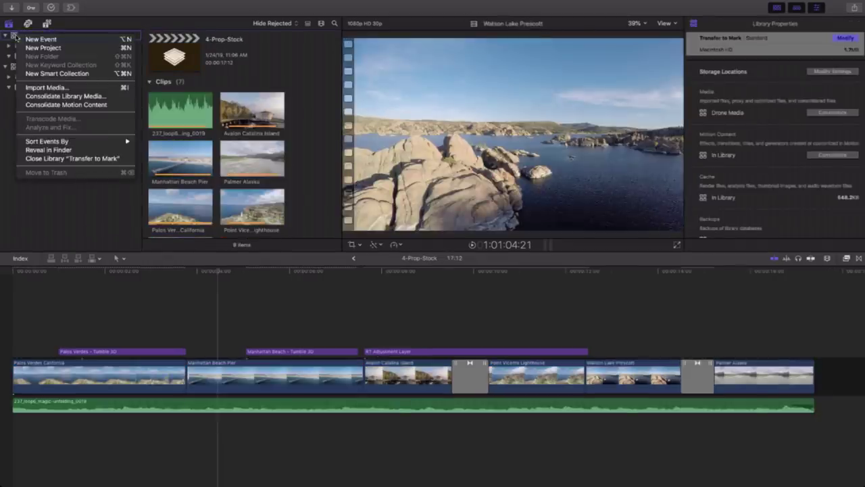
left_click(71, 158)
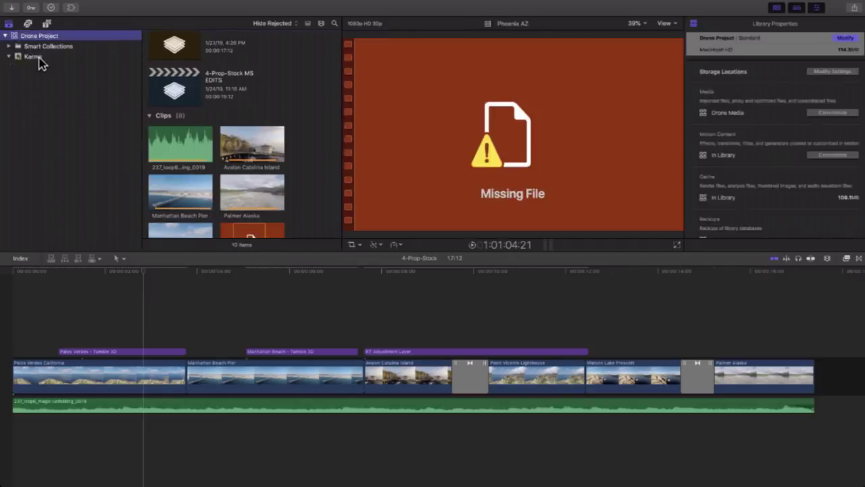
- Open the 4-Prop-Stock MS EDITS project from the Karma event and inspect the Phoenix AZ clip in the timeline and event
left_click(39, 60)
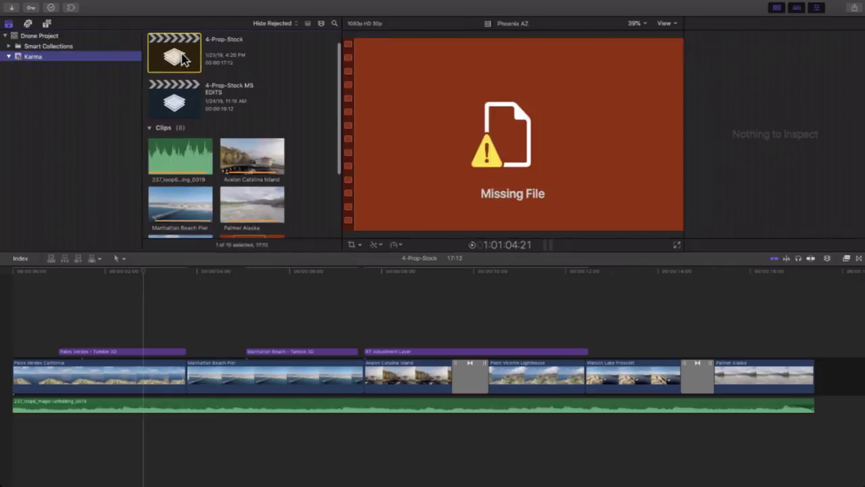
left_click(181, 102)
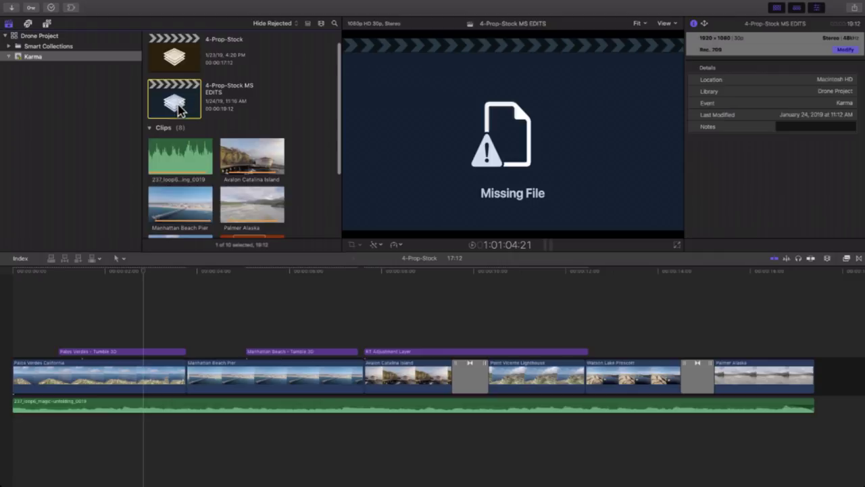
double_click(181, 106)
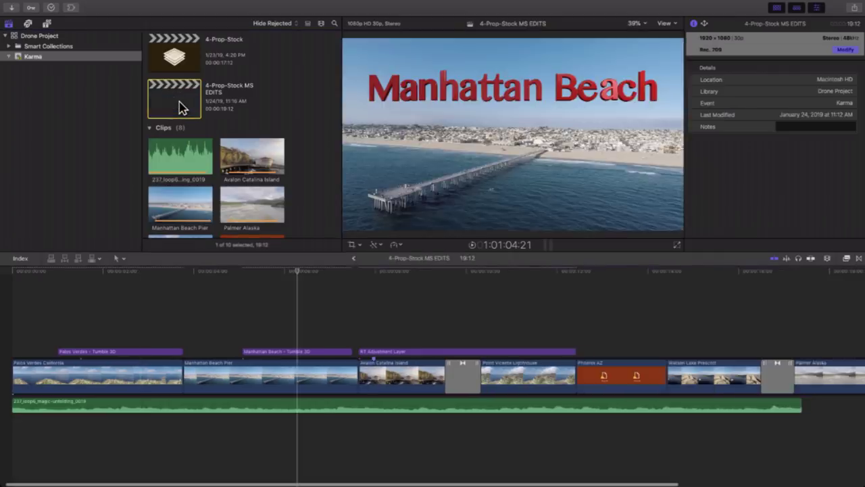
left_click_drag(290, 270, 618, 298)
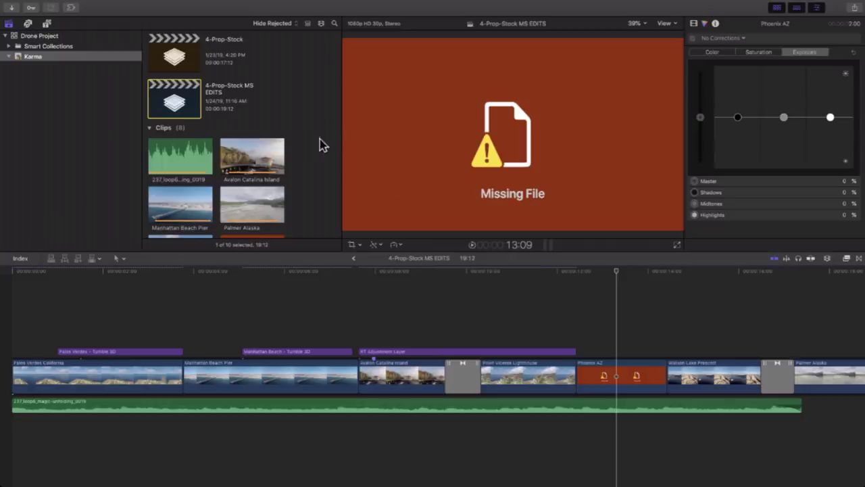
scroll(304, 145, "down", 5)
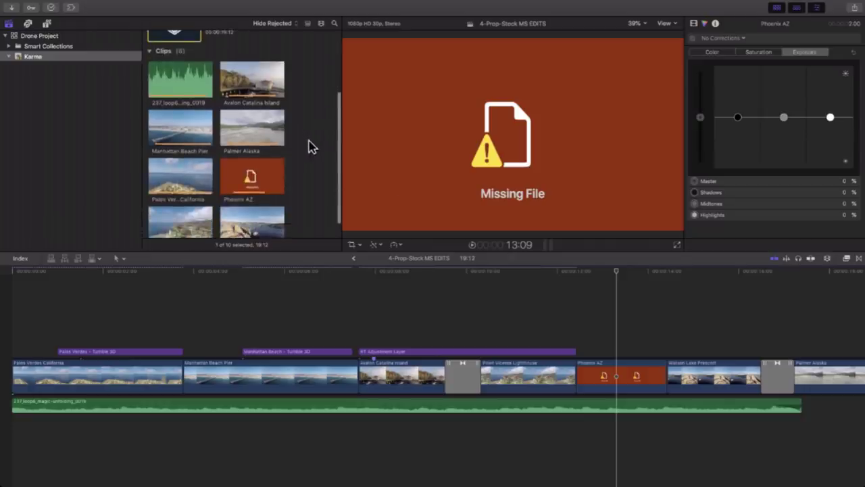
scroll(309, 146, "up", 5)
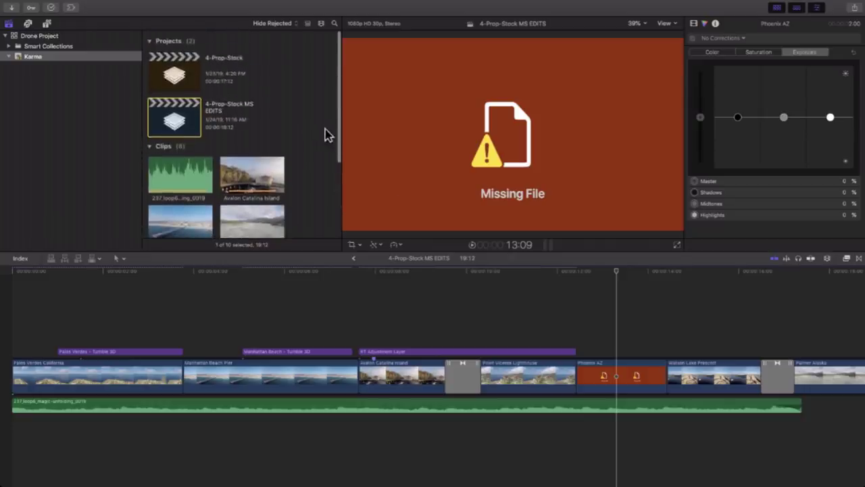
- Import Phoenix AZ.mov from the Frame.io extension at original 1920 x 1080 quality into the Drone Media folder, and close the extension
left_click(71, 8)
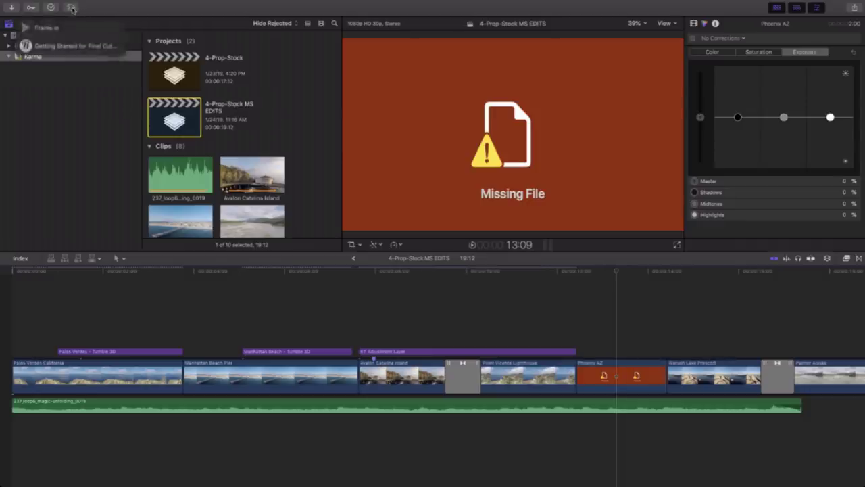
left_click(68, 28)
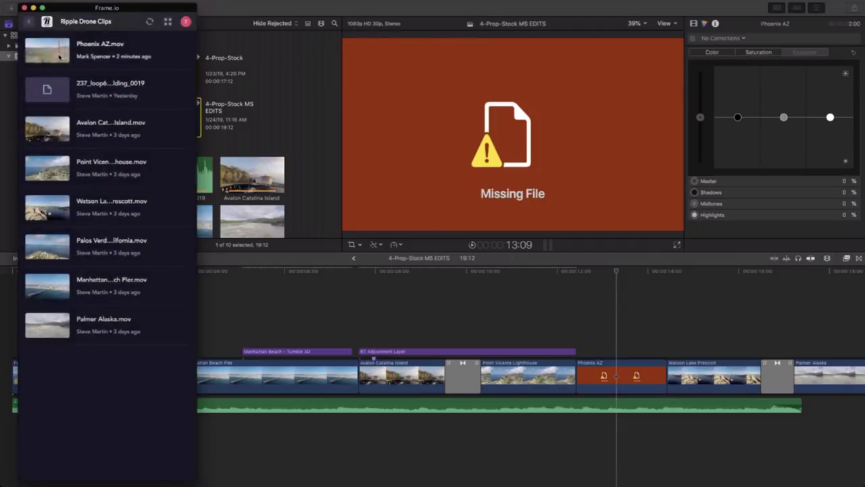
left_click(55, 56)
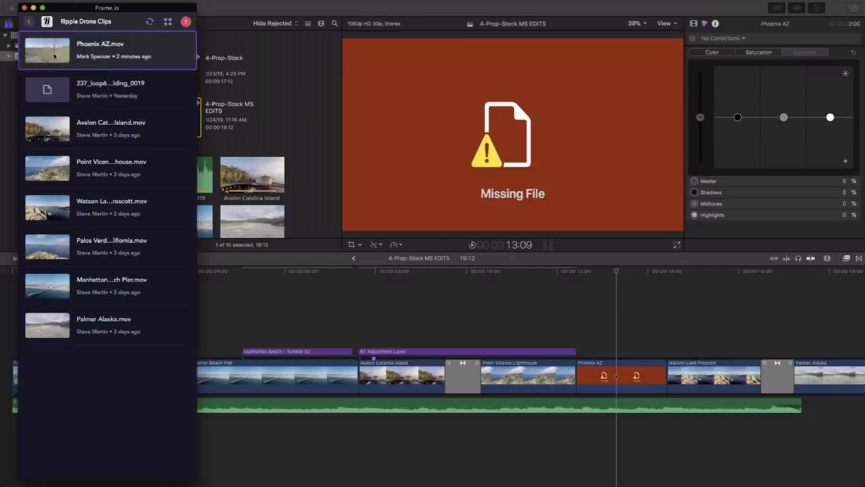
right_click(54, 56)
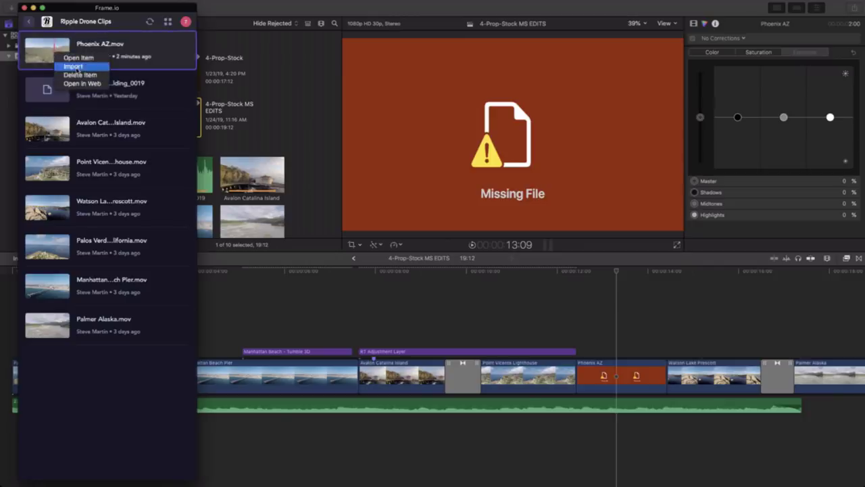
left_click(76, 67)
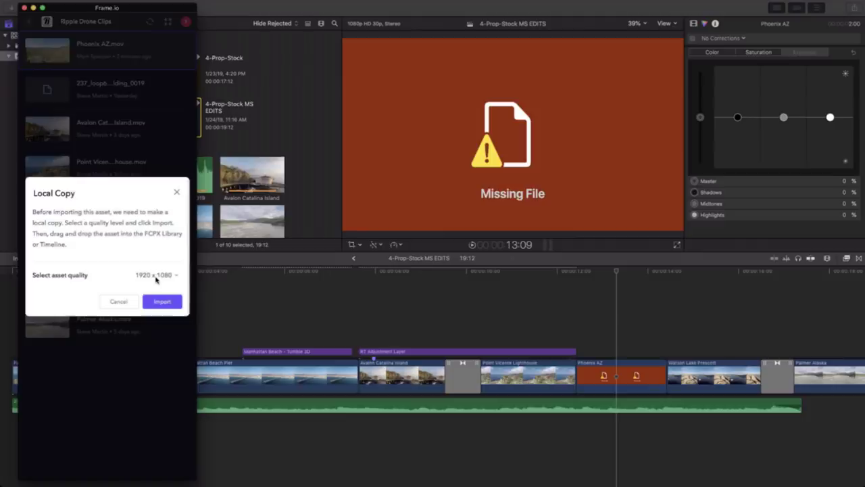
left_click(155, 275)
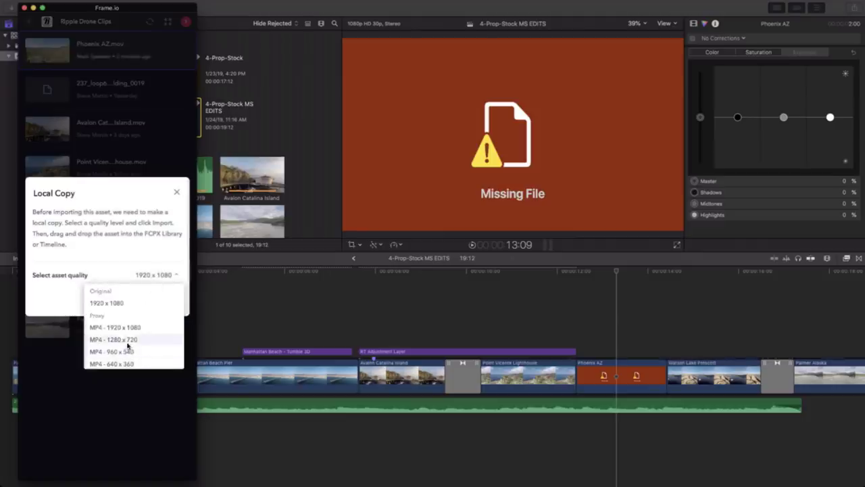
left_click(141, 258)
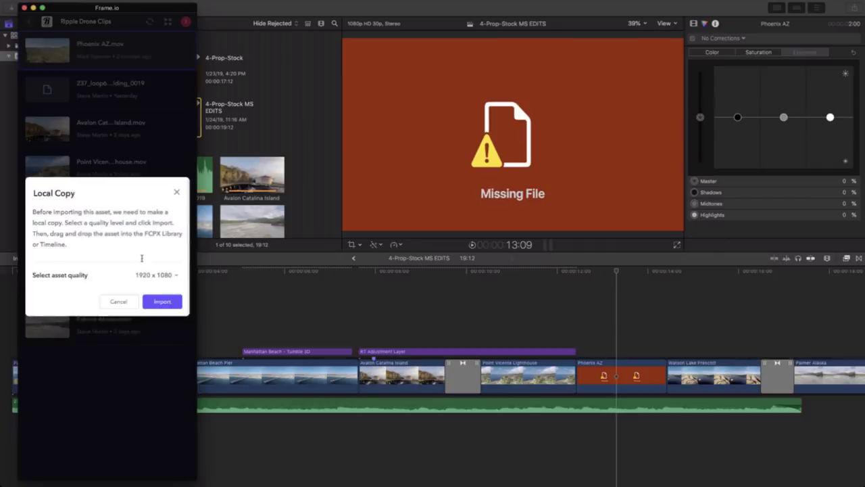
left_click(167, 304)
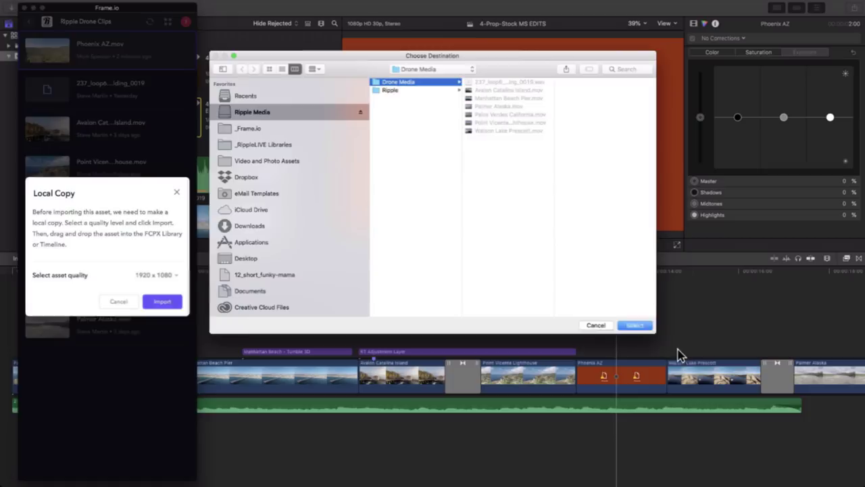
left_click(634, 325)
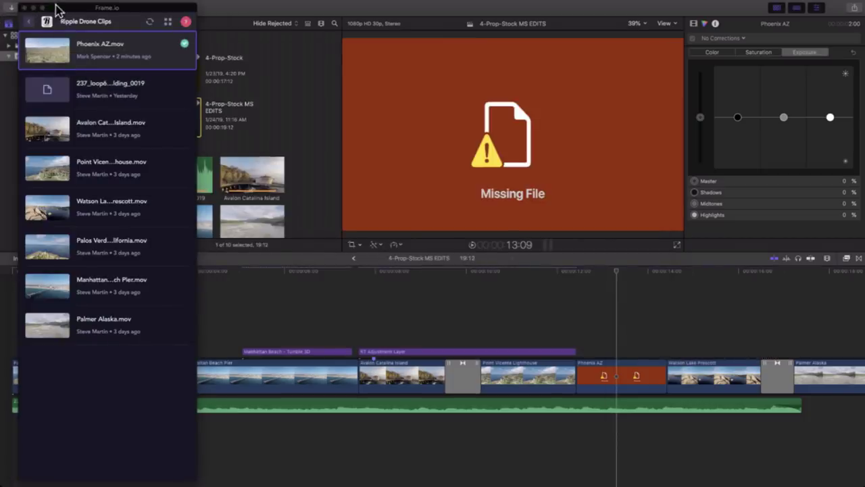
left_click(23, 8)
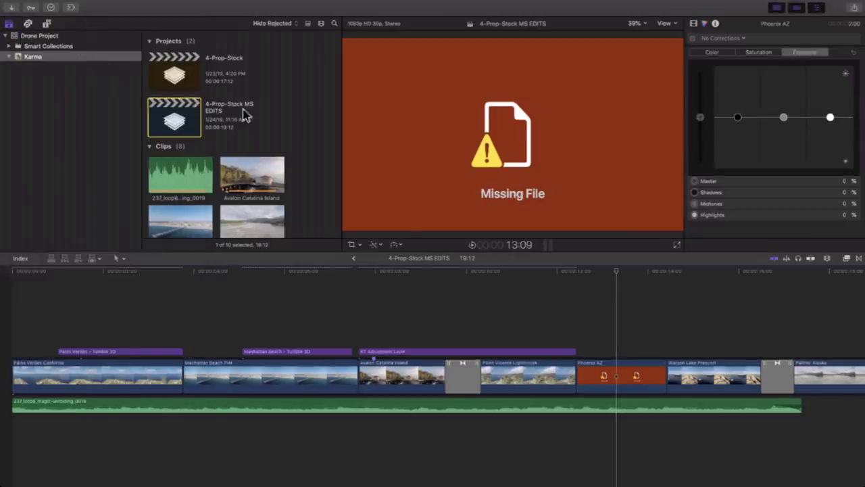
- Relink the missing Phoenix AZ clip to Phoenix AZ.mov in the Drone Media folder and check the shot in the timeline
left_click(295, 135)
scroll(290, 135, "down", 5)
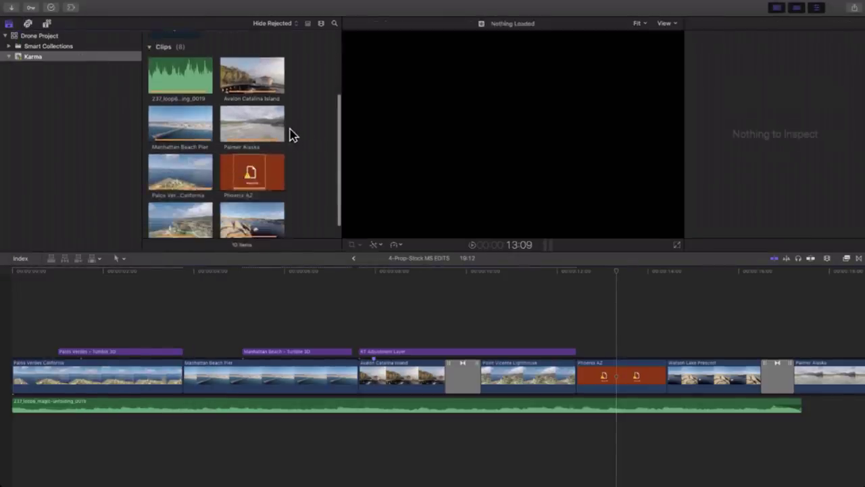
left_click(249, 172)
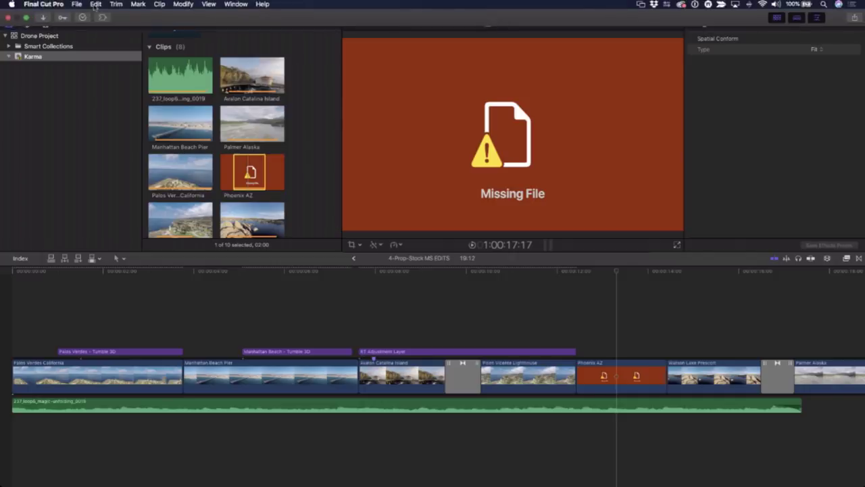
left_click(76, 4)
left_click(93, 77)
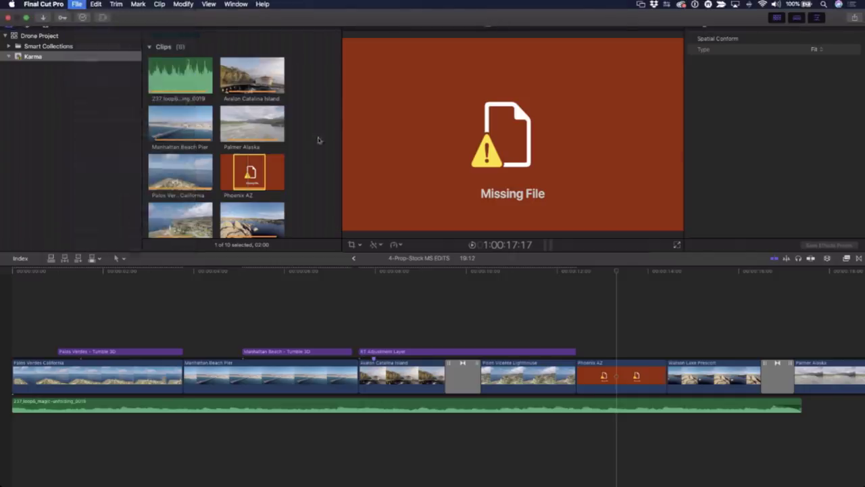
left_click(750, 241)
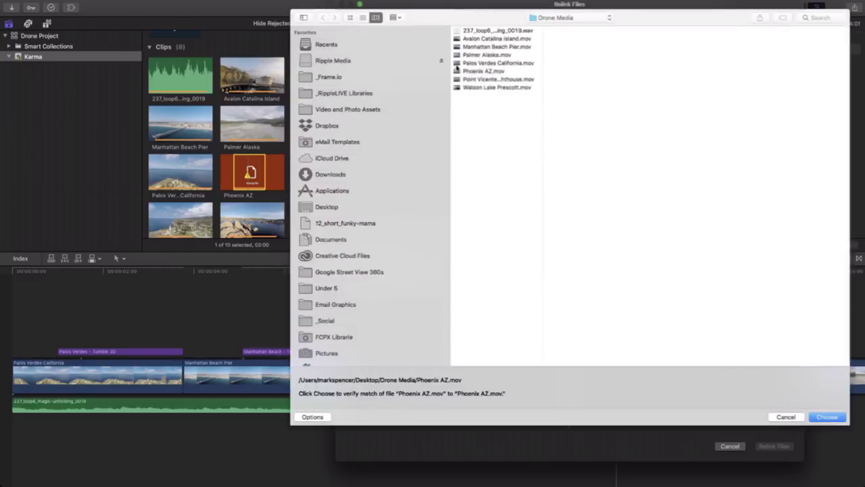
left_click(836, 419)
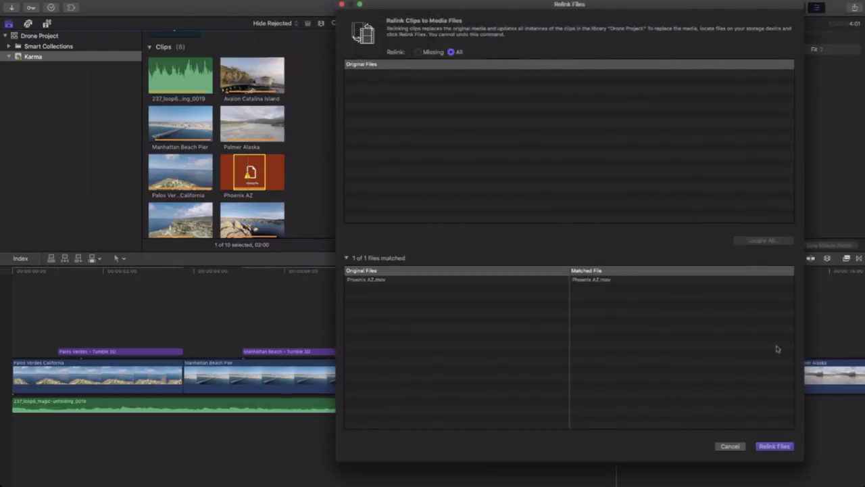
left_click(773, 454)
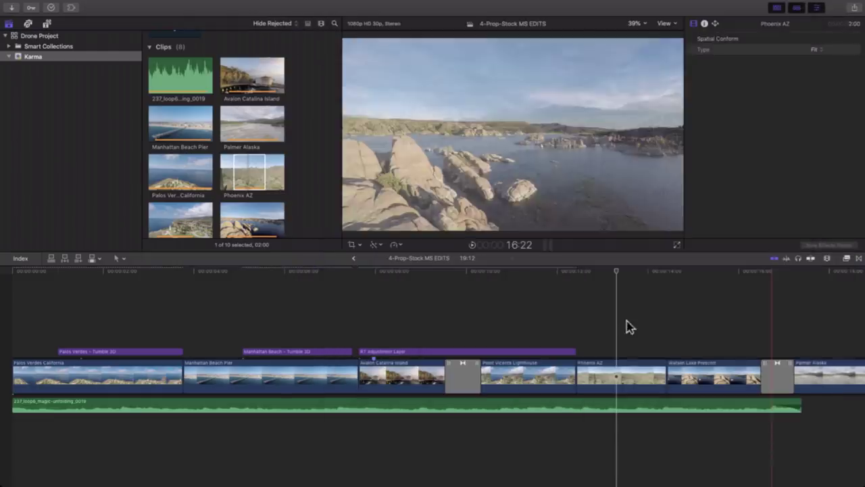
left_click_drag(625, 277, 603, 328)
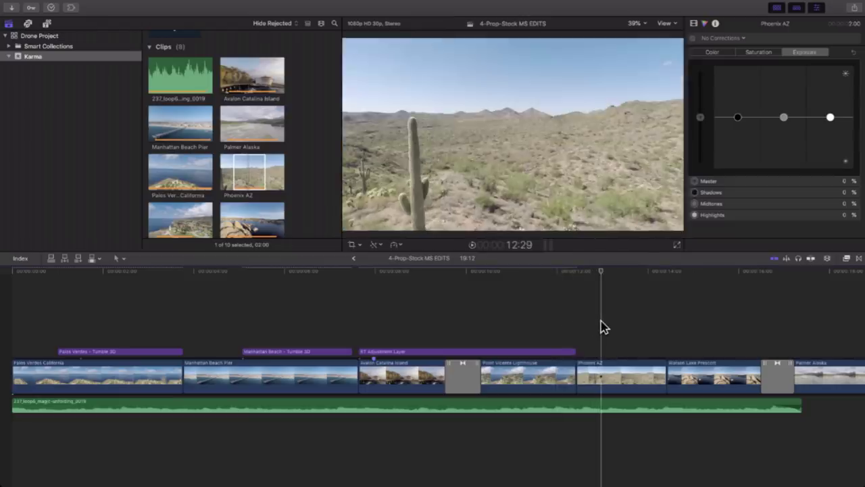
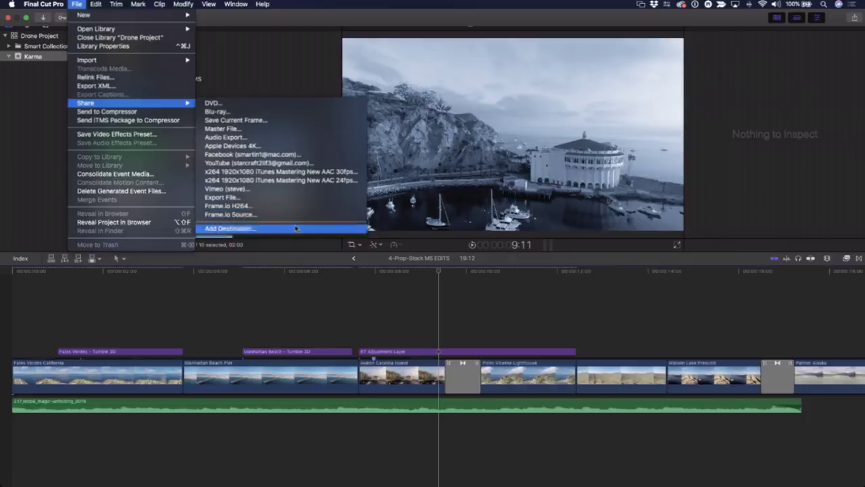
- Add an Export File destination between Audio Export and Apple Devices 4K in the share destinations and view its Open with choices
key("Escape")
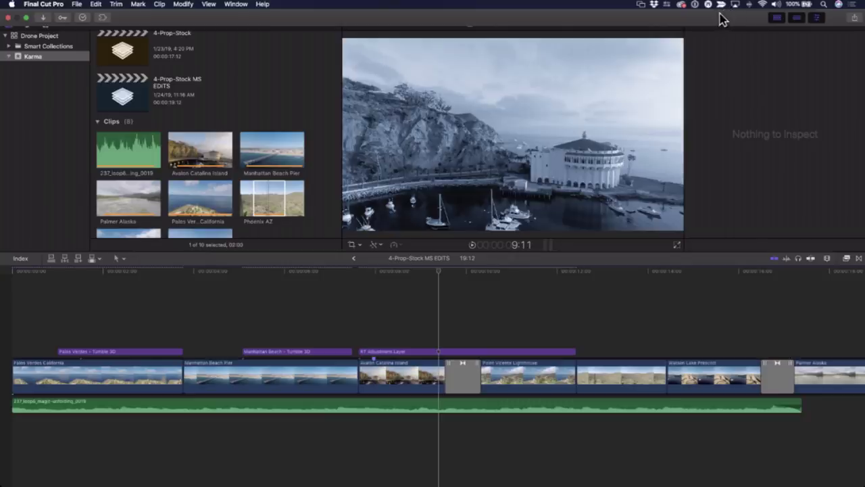
left_click(80, 5)
mouse_move(122, 103)
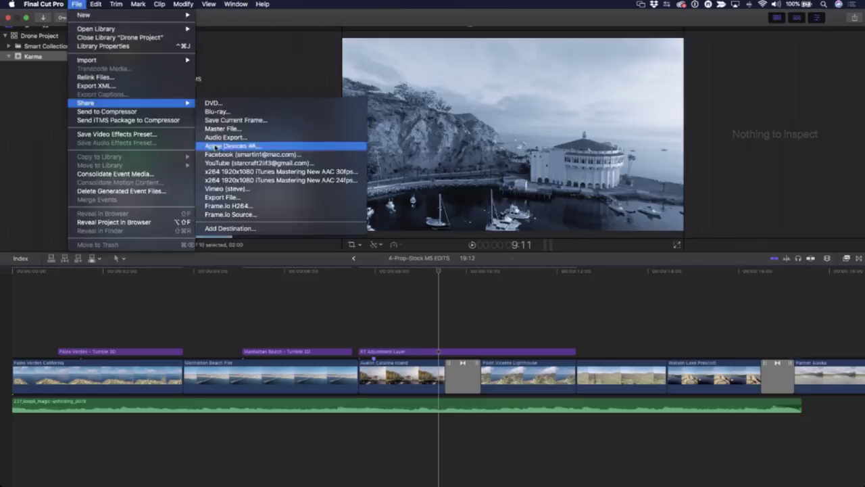
left_click(204, 229)
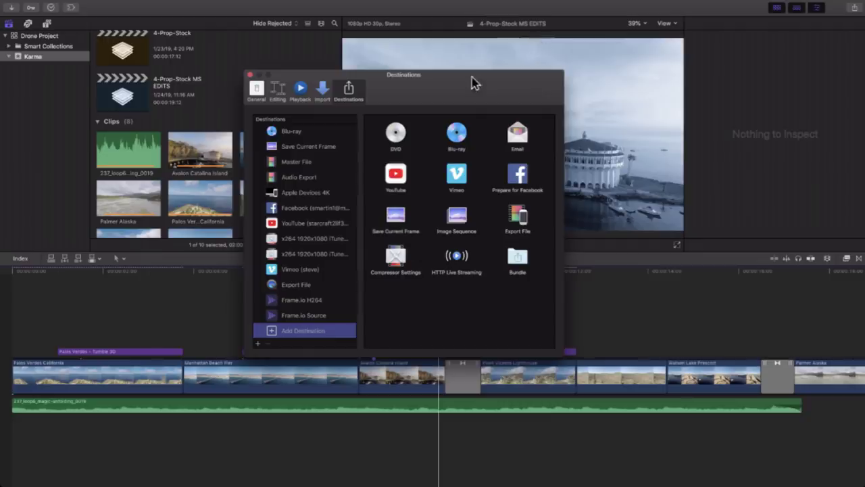
left_click_drag(473, 82, 506, 66)
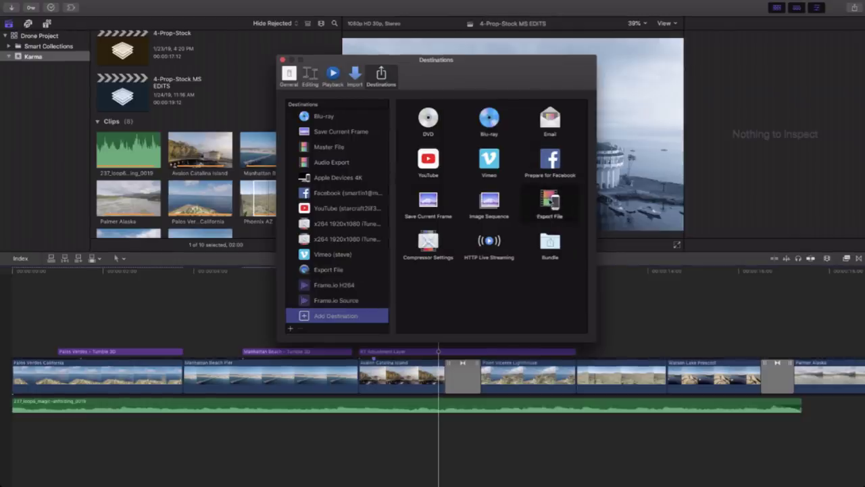
left_click_drag(551, 201, 329, 177)
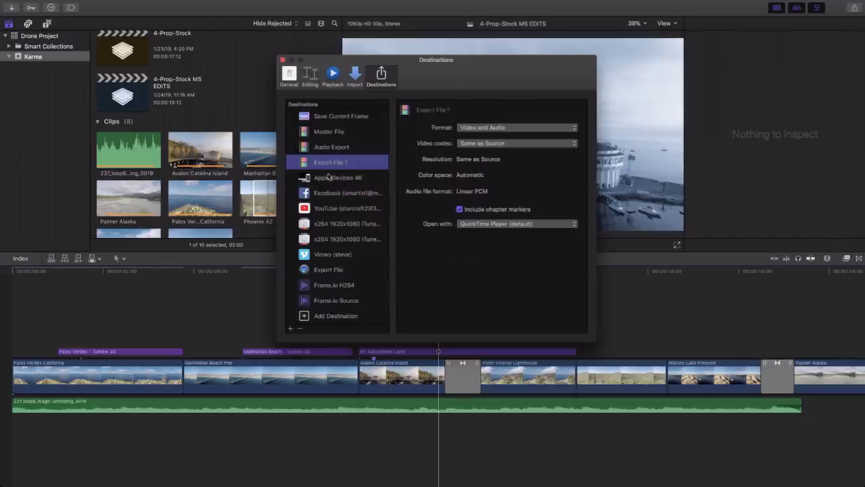
left_click(486, 226)
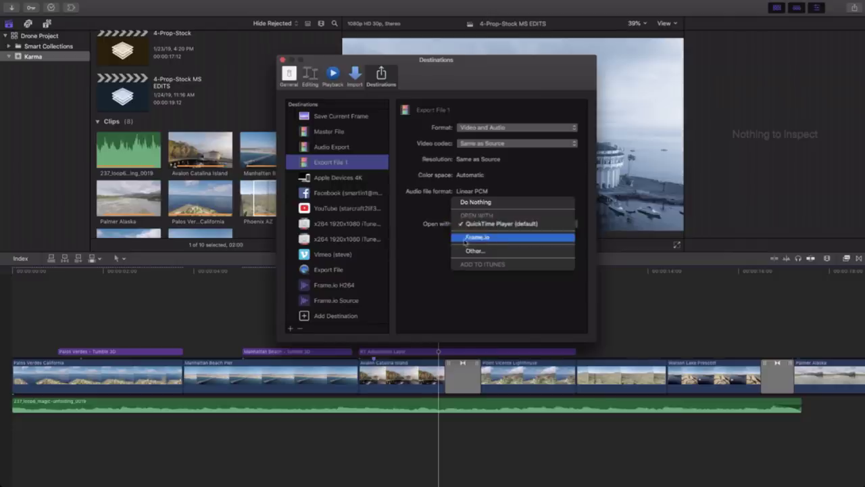
left_click(410, 245)
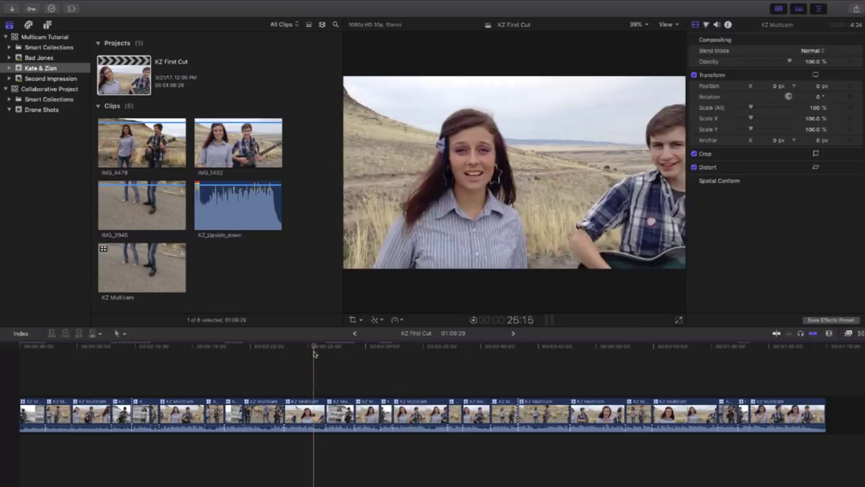
- Open the KZ Multicam angles from KZ First Cut, compare IMG_4479 with and without Color Board 1, and return to the project
left_click(406, 366)
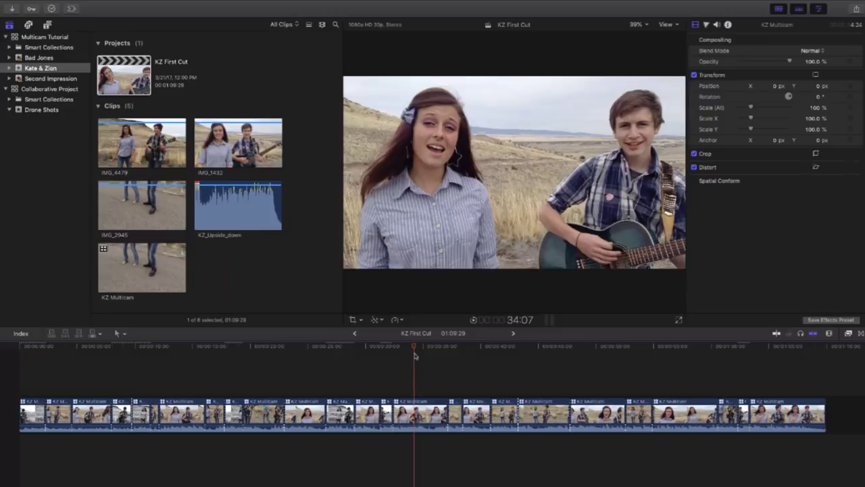
double_click(414, 414)
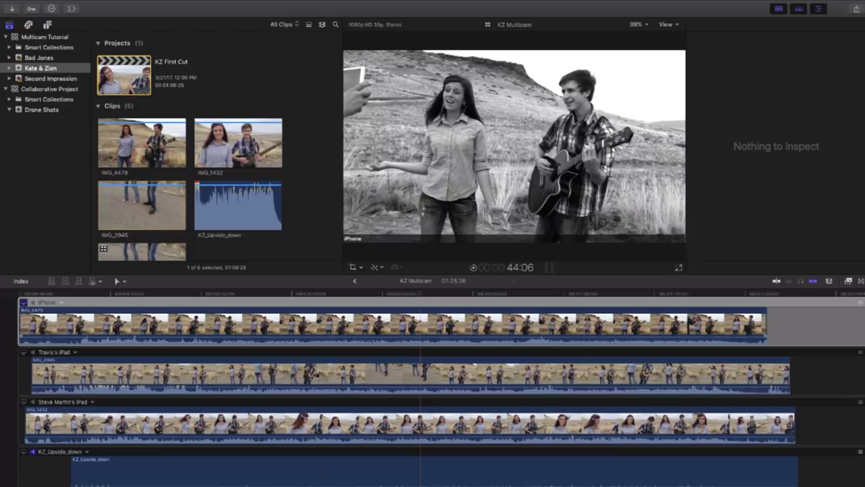
left_click(392, 324)
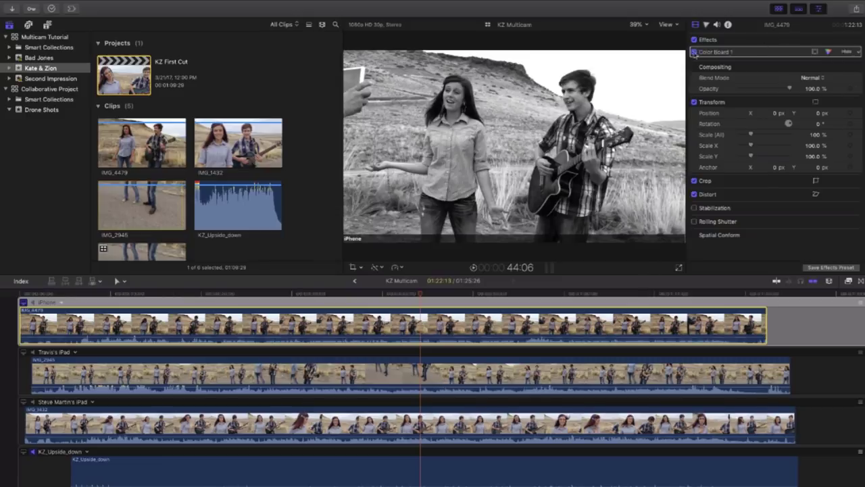
left_click(694, 52)
left_click(693, 52)
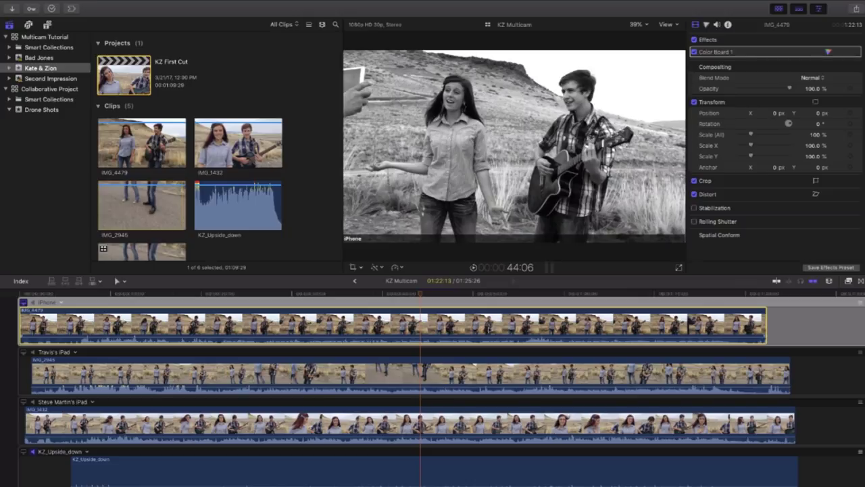
left_click(356, 282)
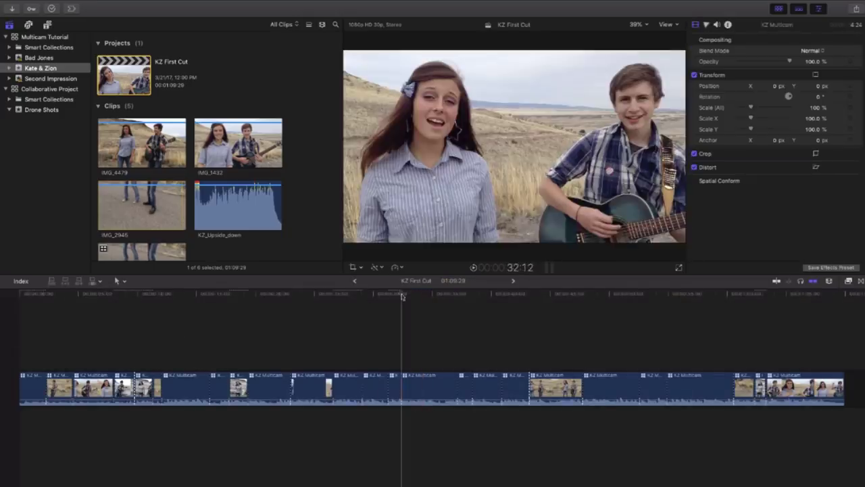
- Reopen the KZ Multicam angles from another shot in KZ First Cut and review the iPhone angle at several points
left_click_drag(345, 295, 514, 339)
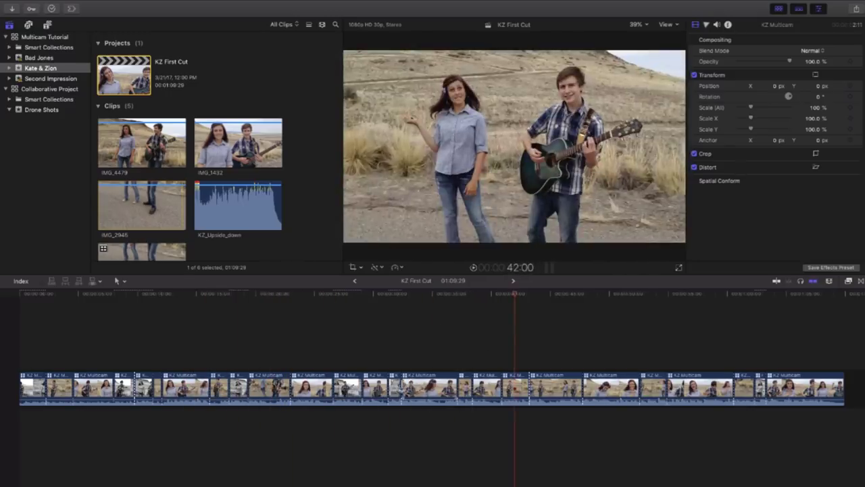
left_click(403, 386)
double_click(429, 387)
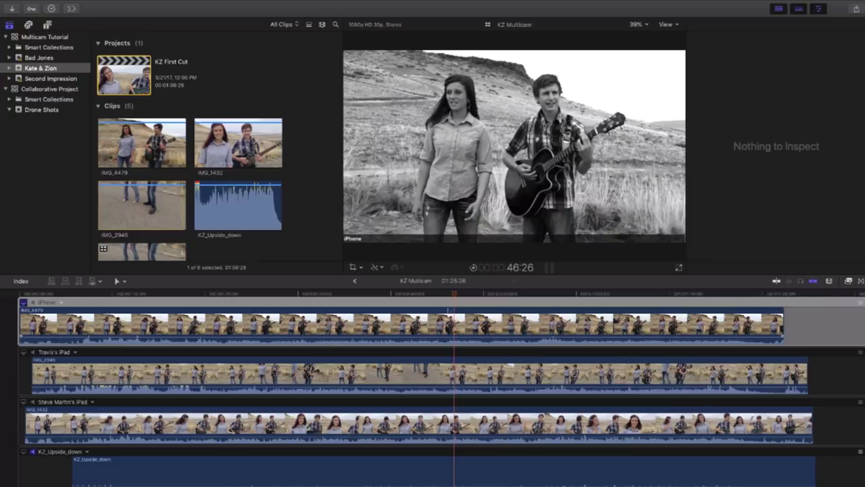
left_click(446, 306)
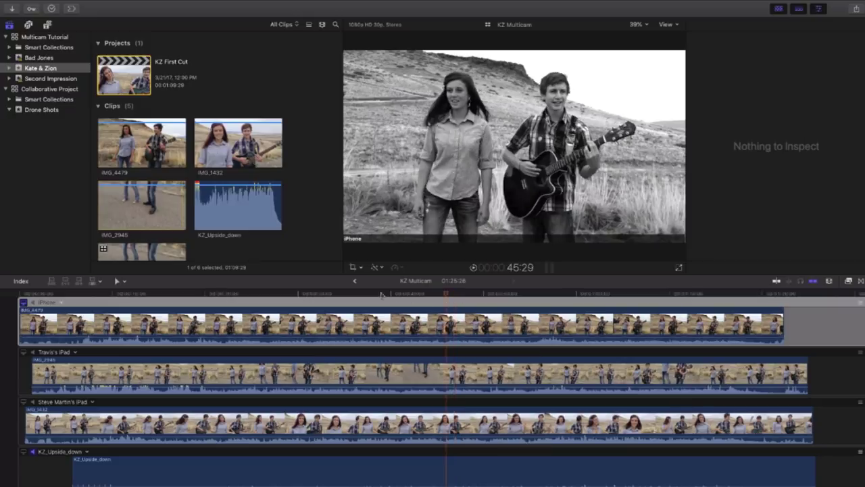
left_click(327, 294)
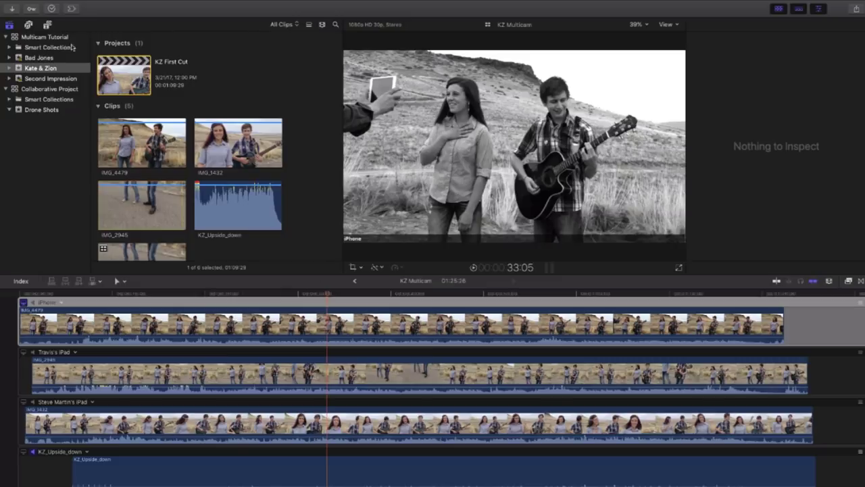
- Try to add the Adjustment Layer title from Ripple Tools Complete over the iPhone angle in KZ Multicam, and return to KZ First Cut
left_click(48, 25)
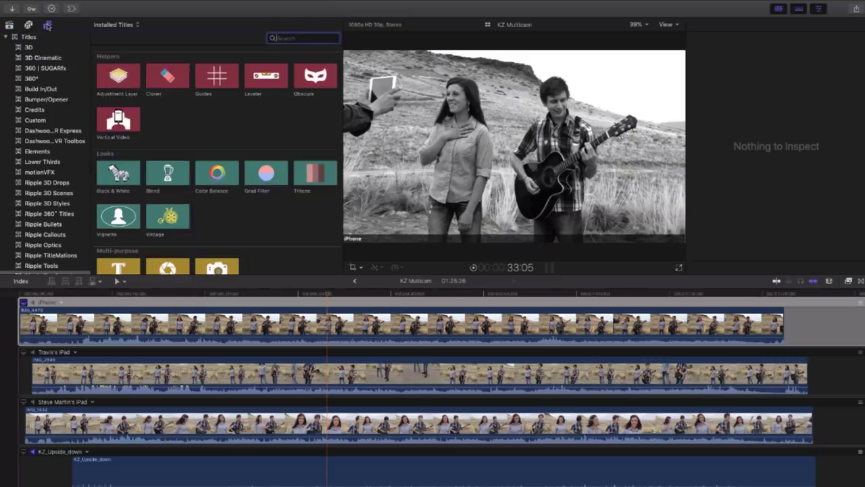
scroll(40, 115, "down", 1)
left_click(33, 258)
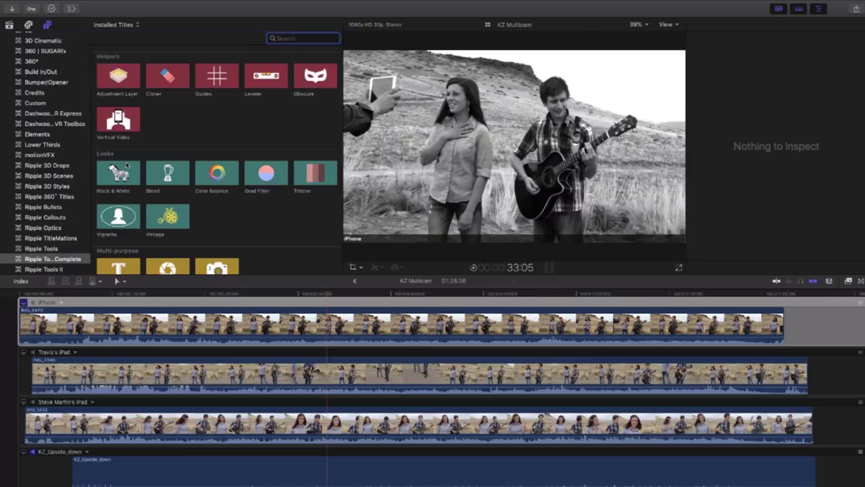
left_click(120, 79)
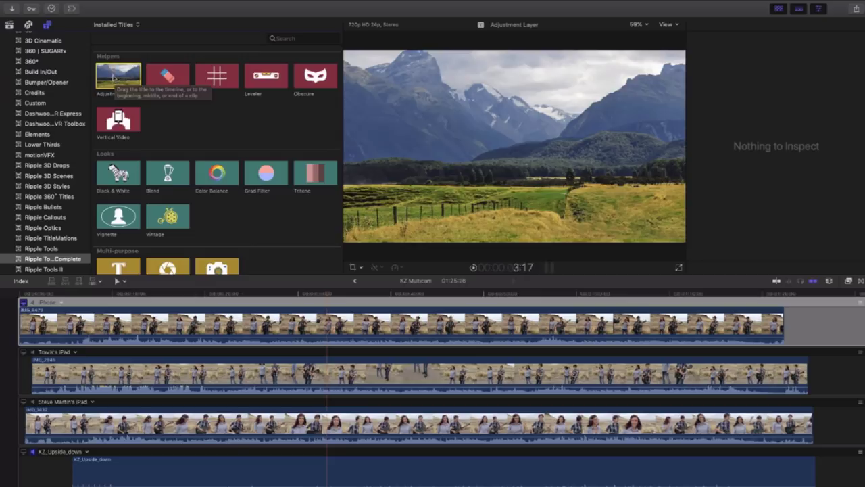
left_click_drag(116, 77, 136, 122)
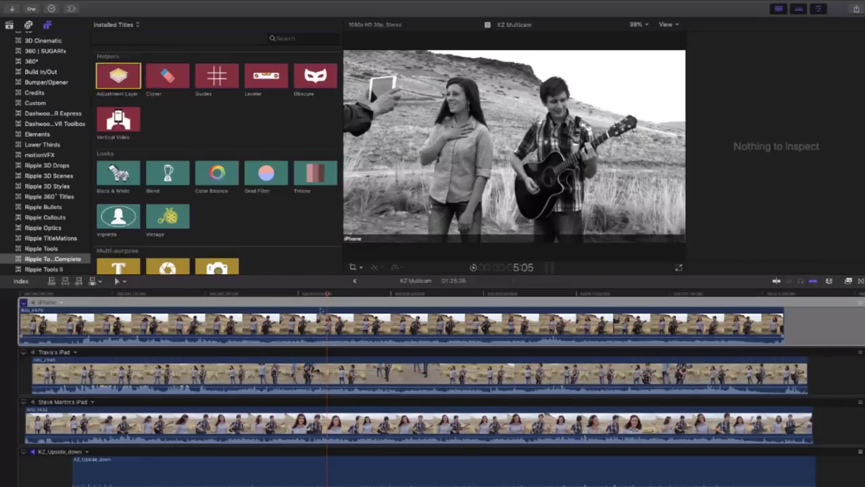
left_click(385, 334)
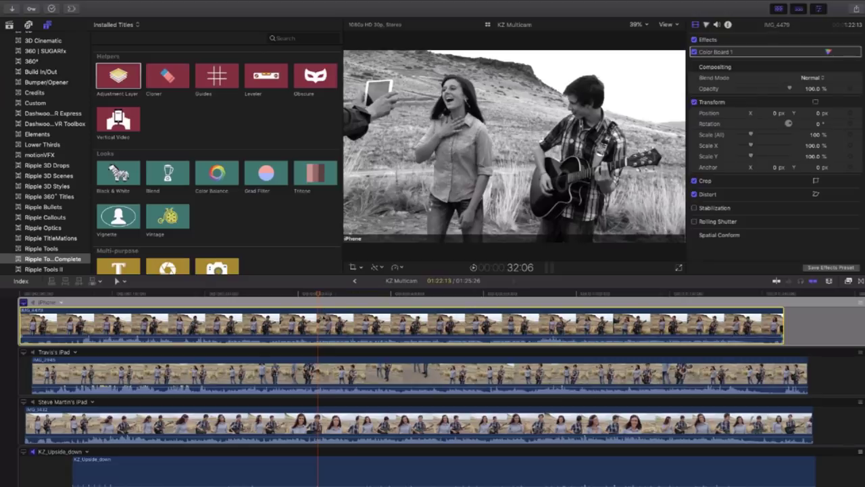
left_click(355, 281)
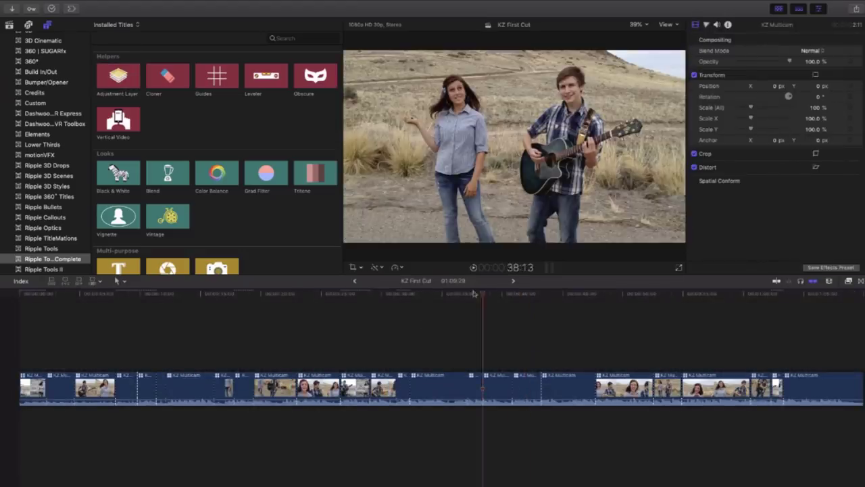
- Review several shots along the KZ First Cut timeline
left_click(436, 293)
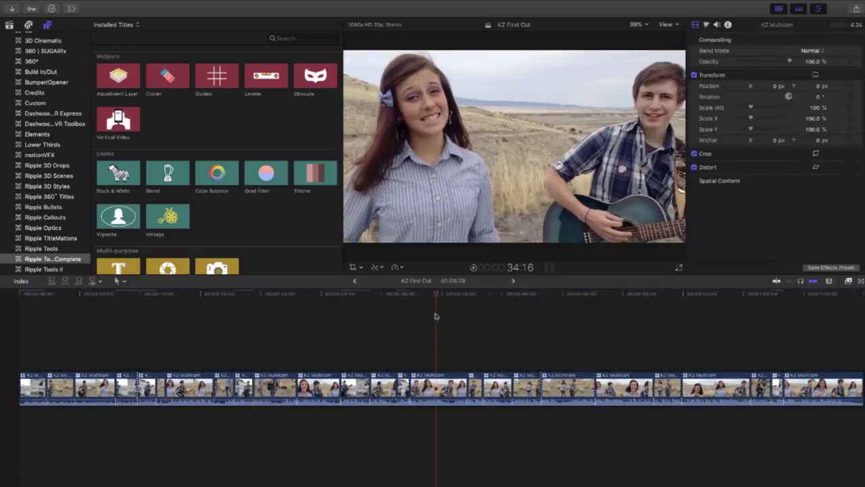
left_click(327, 295)
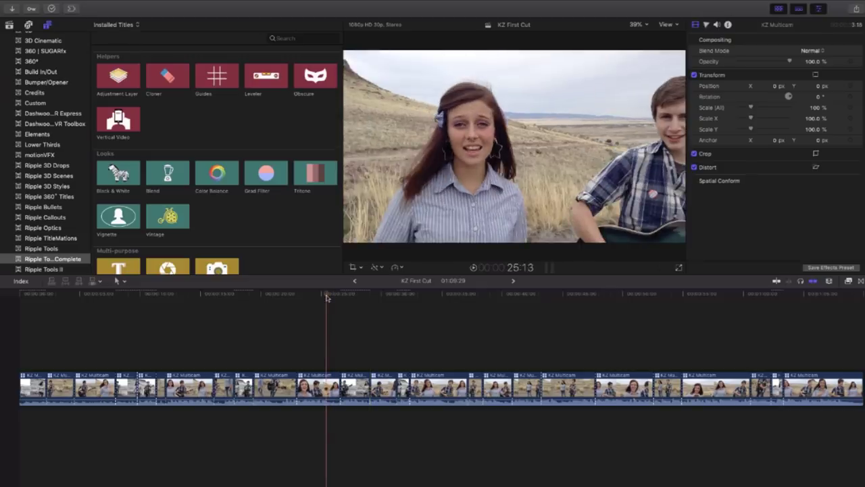
left_click_drag(326, 297, 425, 302)
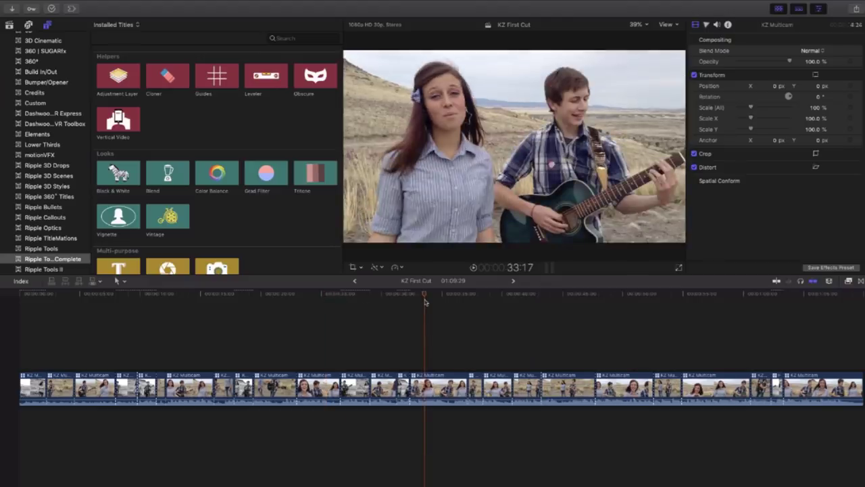
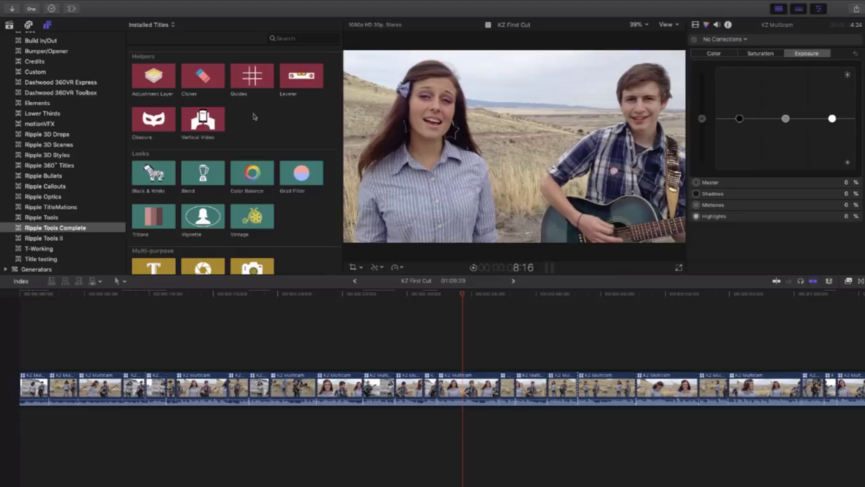
- Look through the Ripple Tools Complete titles from Helpers to Transformers and preview Split Screen
scroll(283, 145, "down", 5)
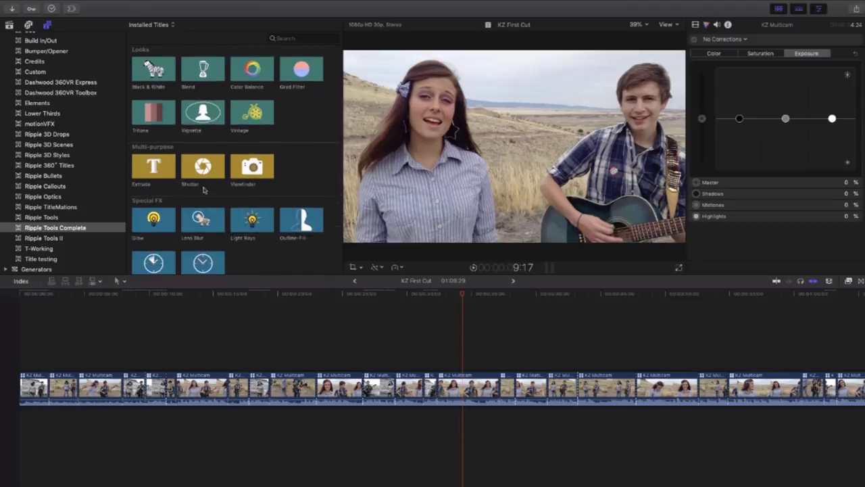
scroll(298, 174, "down", 2)
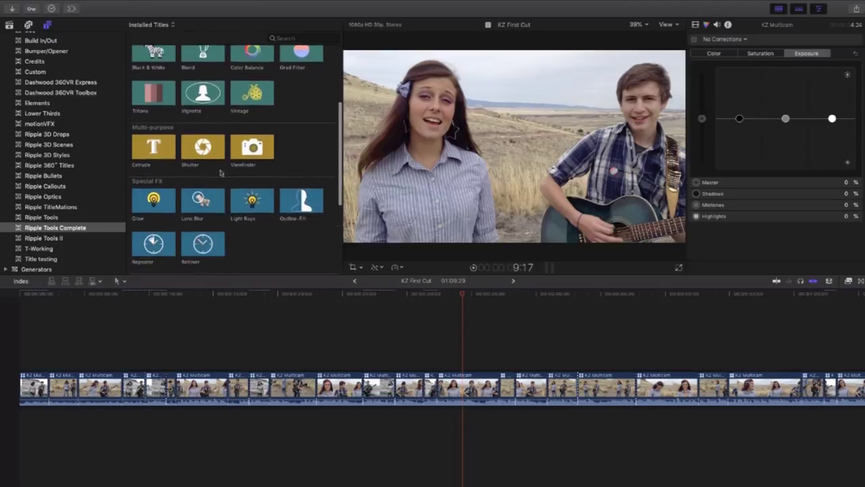
scroll(237, 174, "down", 3)
scroll(270, 184, "down", 5)
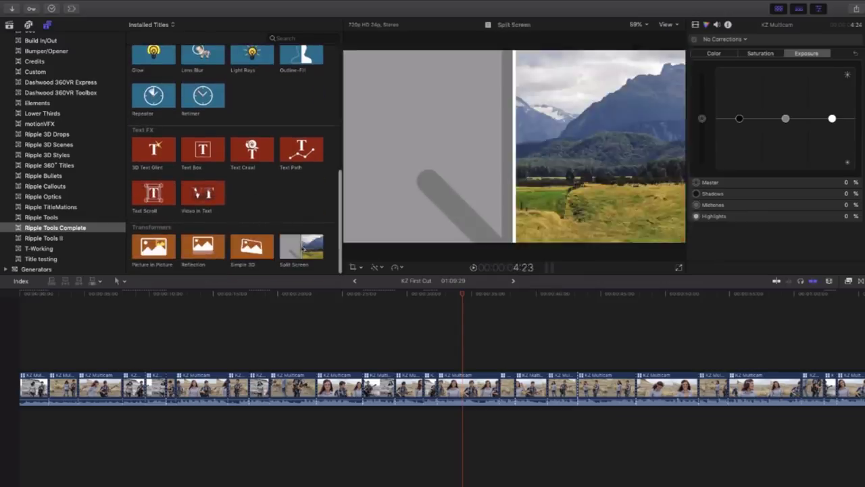
scroll(284, 206, "up", 15)
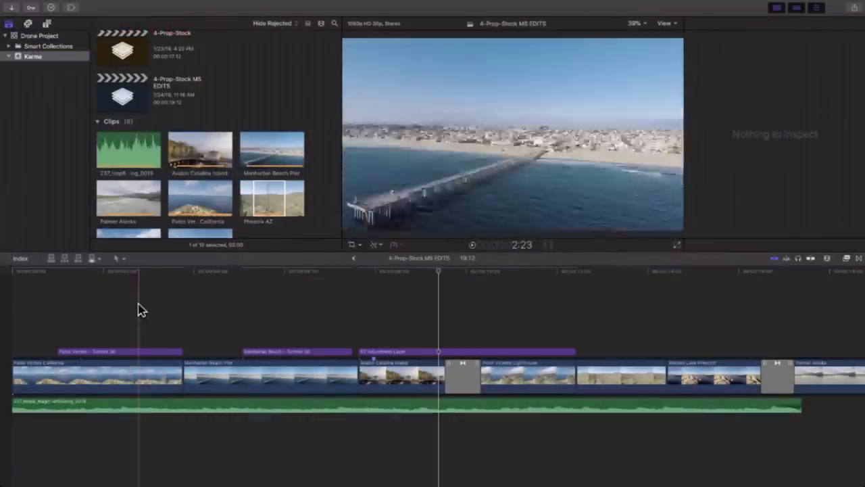
- Check the Palos Verdes title shot and append the Palos Verdes California clip to the end of the 4-Prop-Stock MS EDITS timeline
left_click(139, 310)
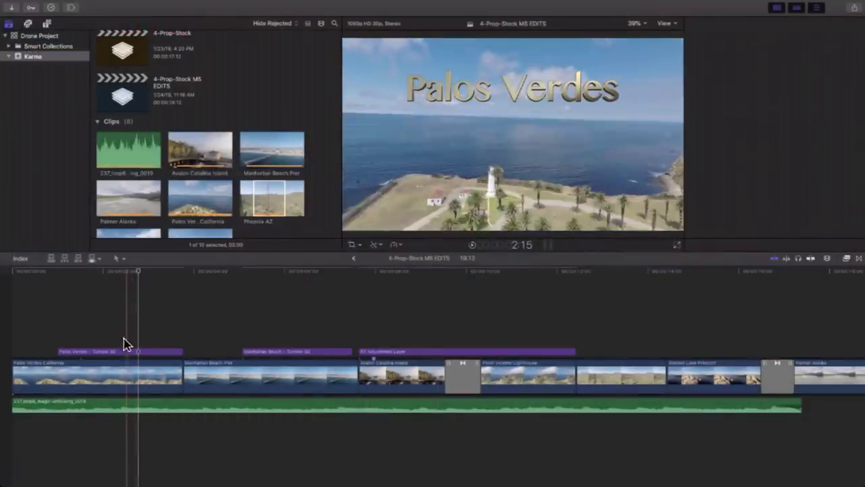
left_click(124, 352)
scroll(115, 314, "left", 2)
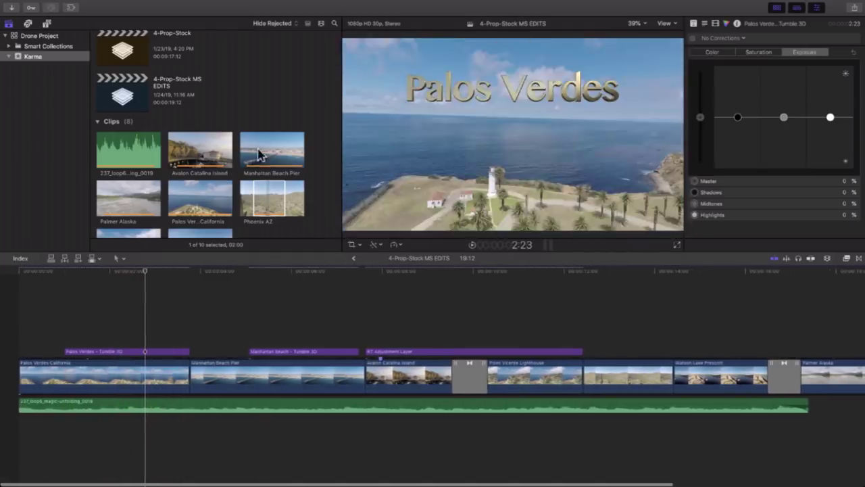
scroll(284, 146, "down", 2)
left_click(291, 159)
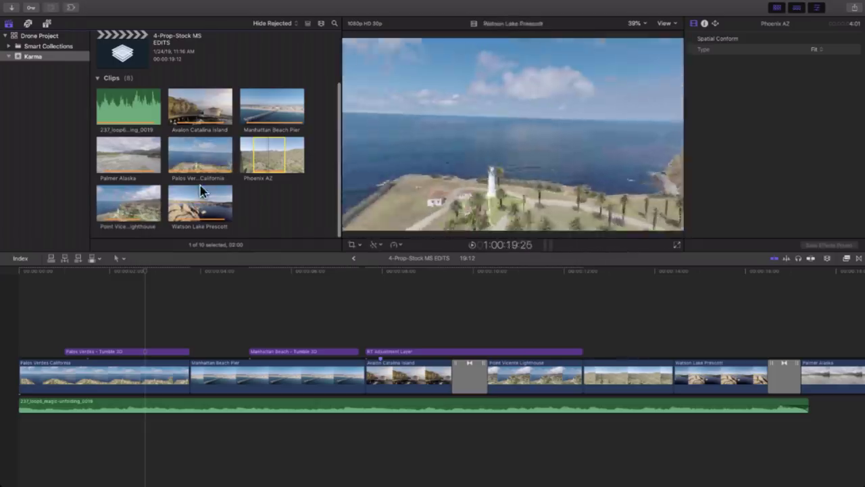
left_click(189, 158)
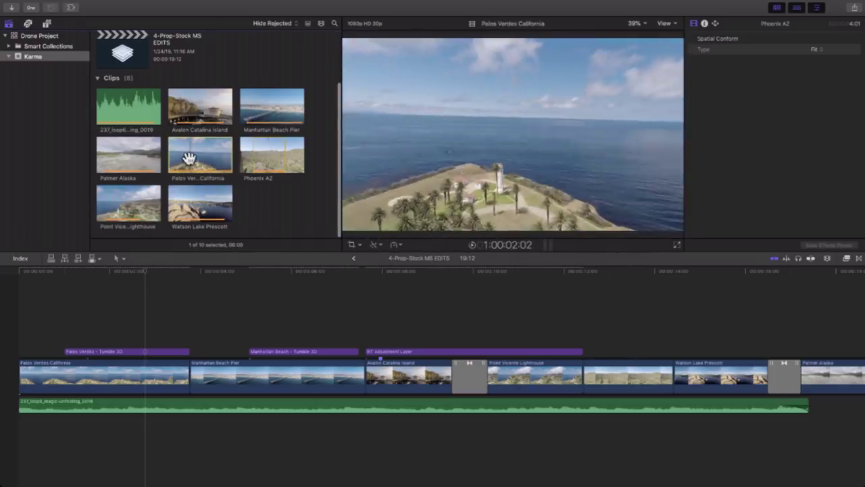
key("e")
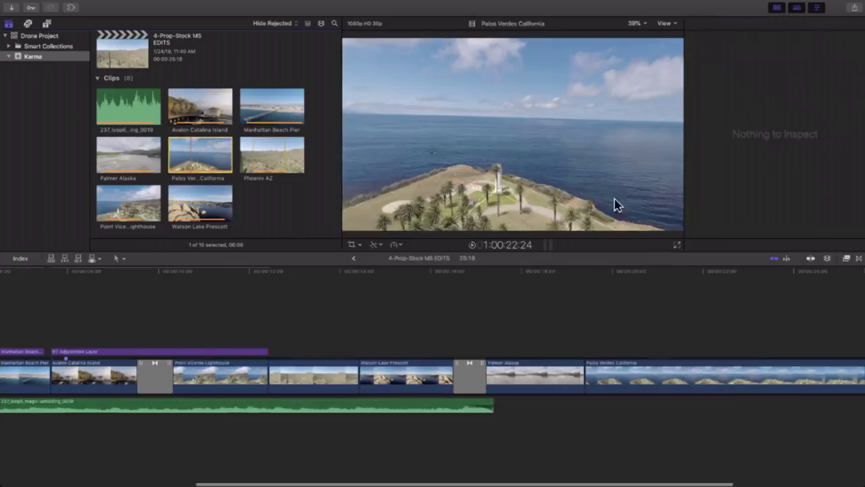
- Park the playhead at 21:19 in the Palos Verdes California clip and show its retime editor
scroll(631, 293, "right", 5)
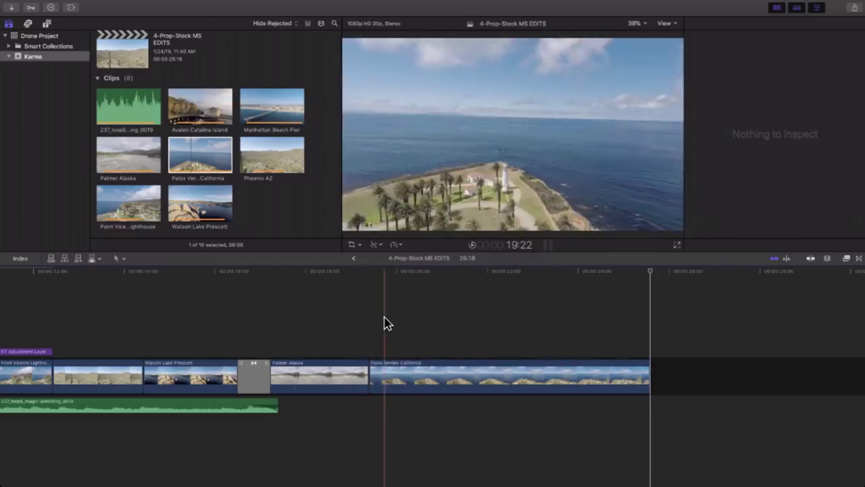
left_click(385, 324)
key("super+6")
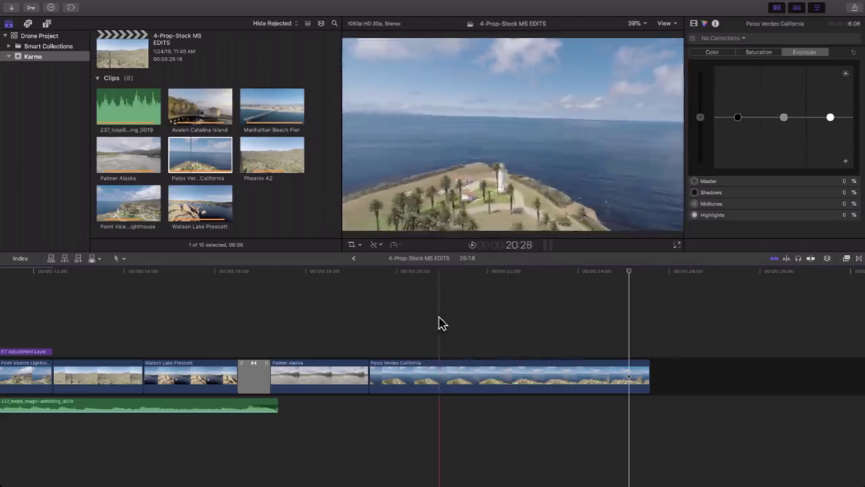
left_click(494, 304)
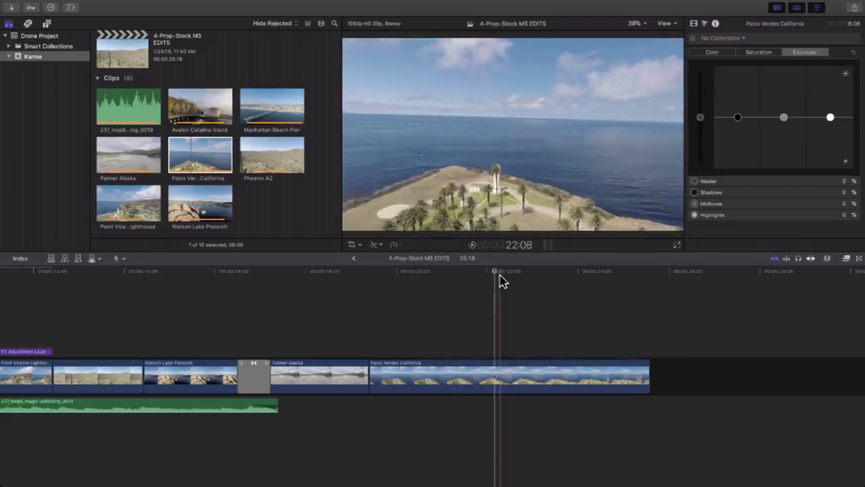
left_click(471, 304)
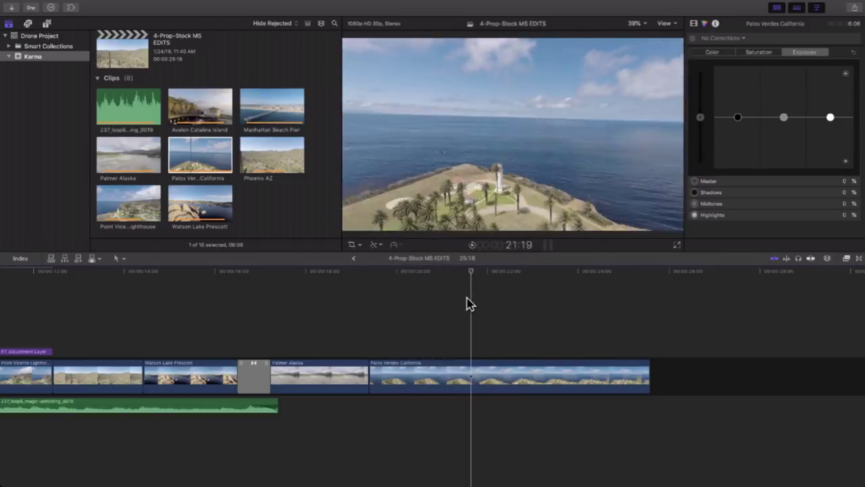
key("super+r")
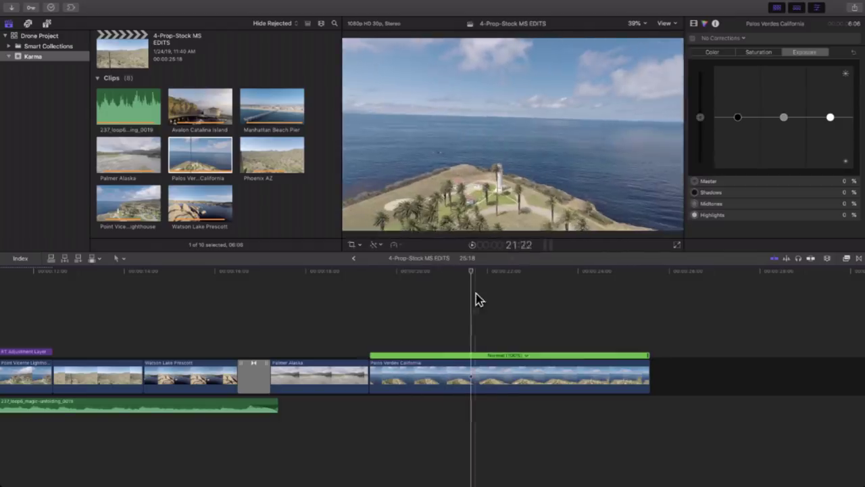
- Move the playhead to 22:03 in the Palos Verdes California clip and add a Hold speed segment there
left_click_drag(474, 276, 489, 295)
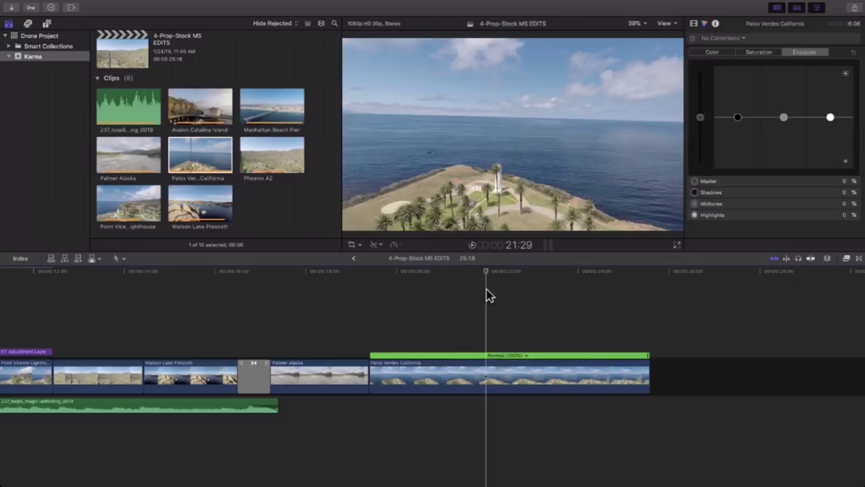
left_click_drag(489, 295, 492, 277)
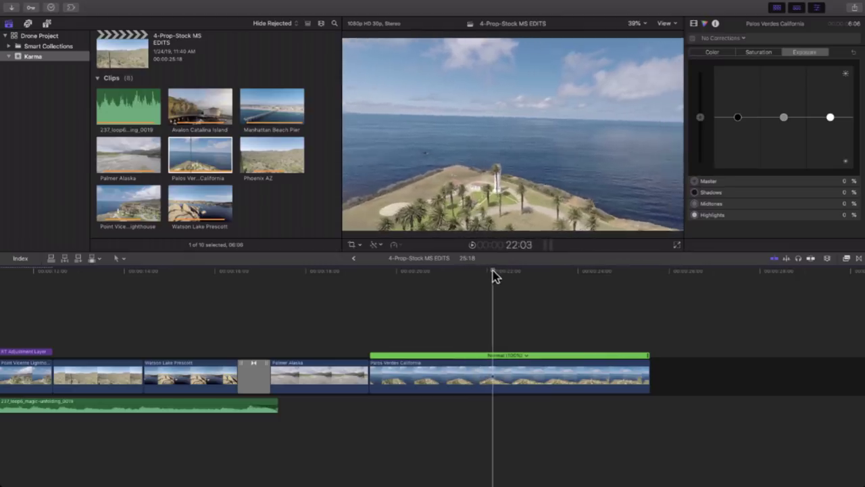
left_click(395, 245)
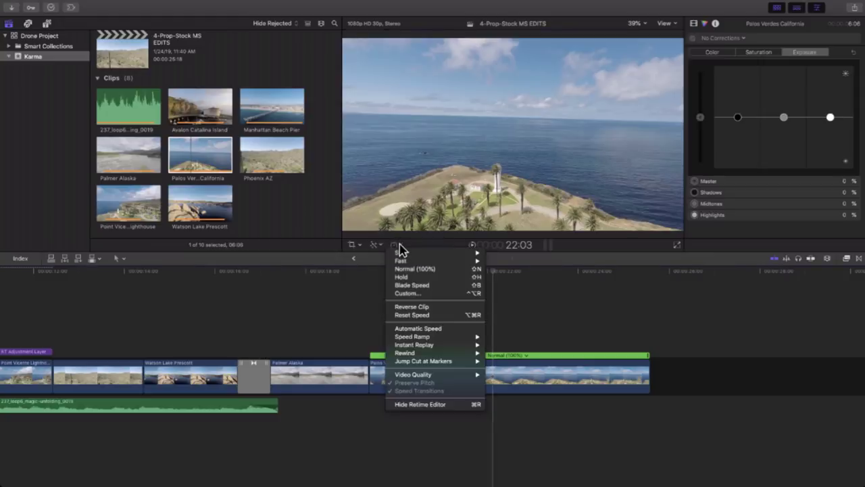
left_click(439, 279)
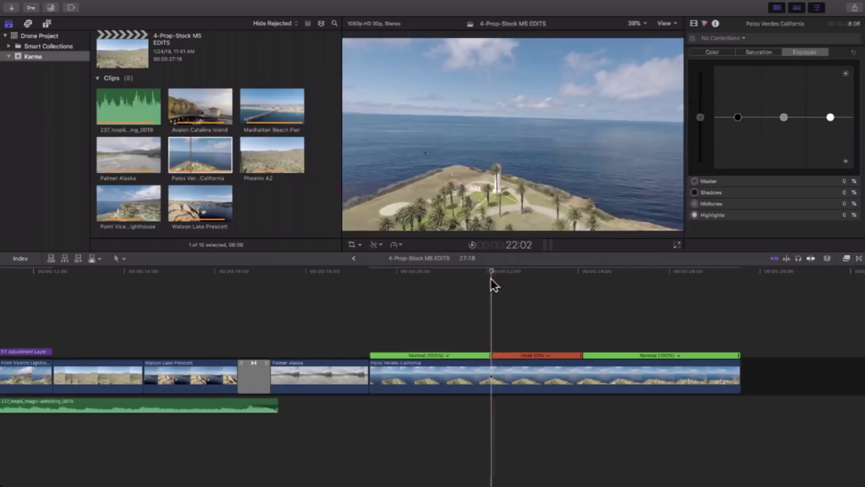
- Play the Palos Verdes California clip through the hold segment and check the frames leading up to it
left_click_drag(492, 286, 420, 285)
key("space")
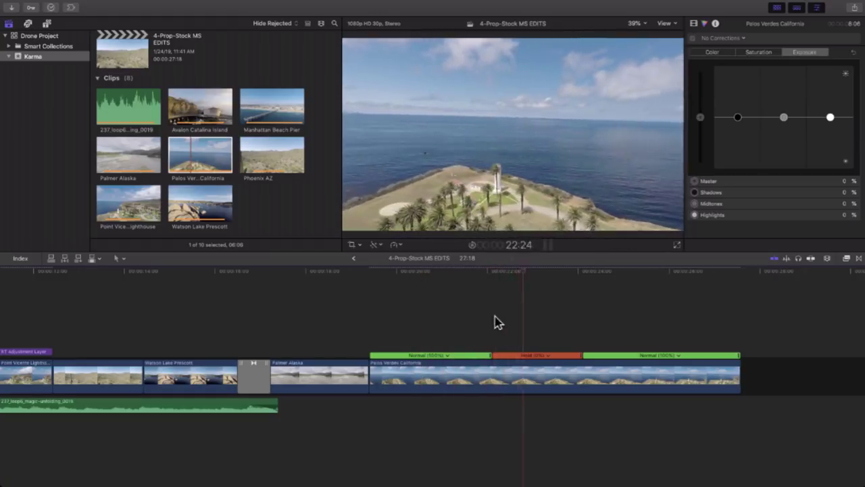
left_click(464, 315)
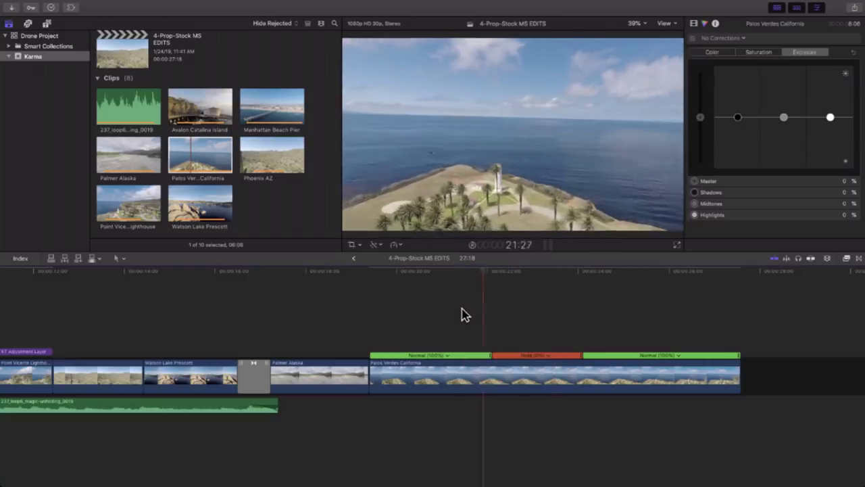
left_click(462, 315)
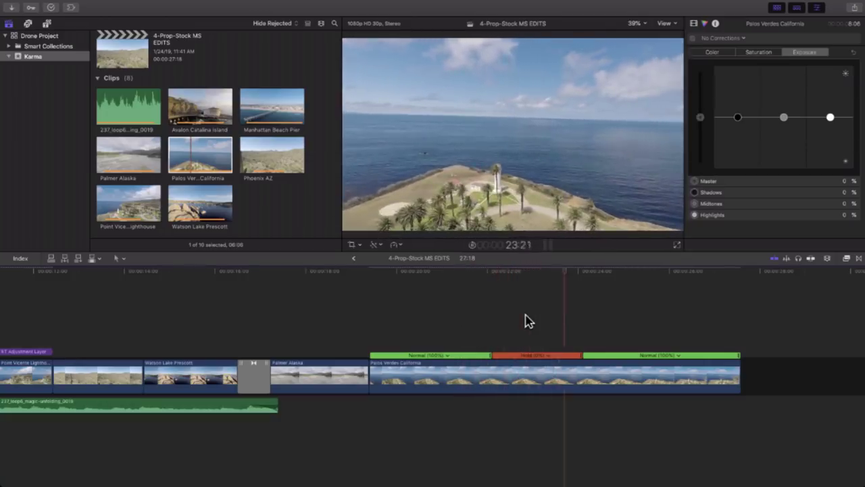
key("space")
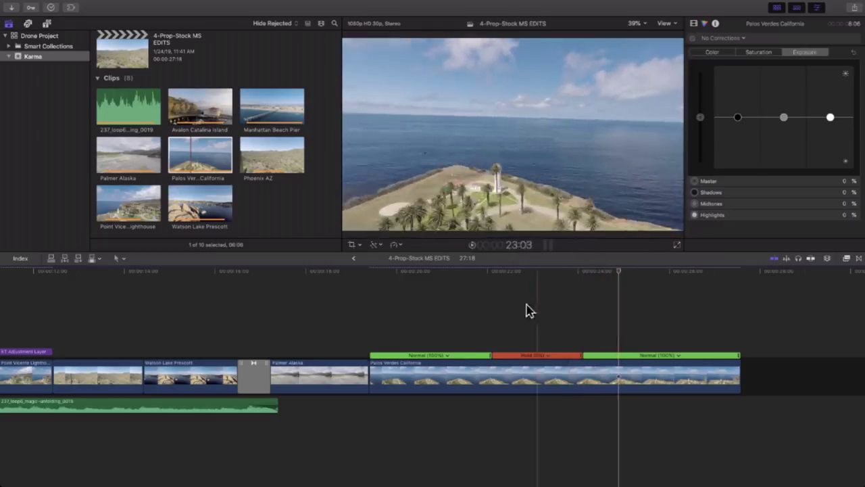
left_click(462, 313)
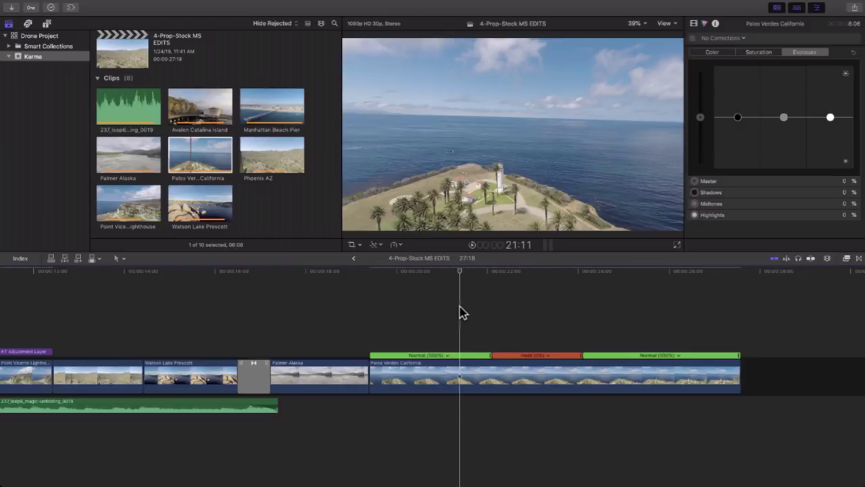
key("Left")
key("Left")
key("Left")
key("Left")
key("Left")
key("Left")
key("Left")
key("Left")
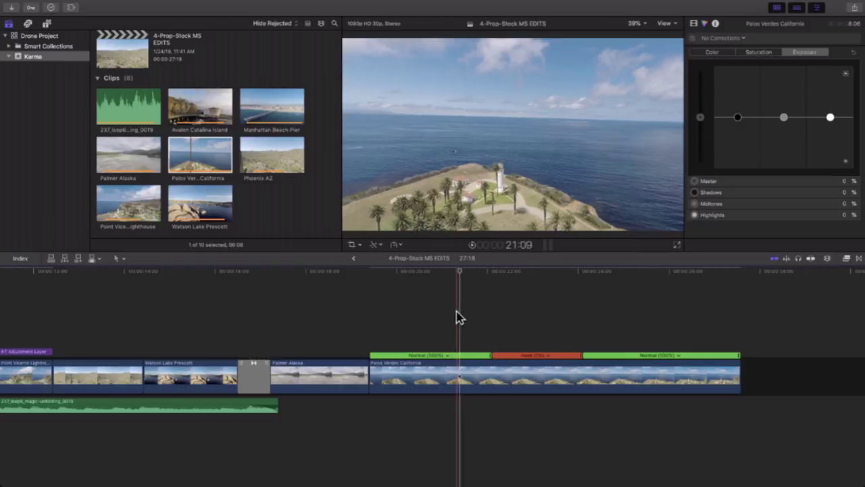
- Enable the speed transition between the first normal-speed segment and the hold segment, and play back the eased slowdown
double_click(492, 361)
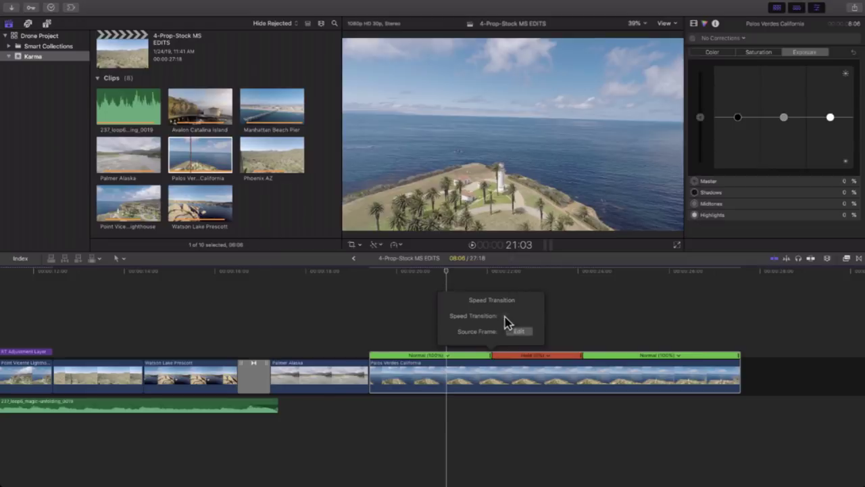
left_click(505, 317)
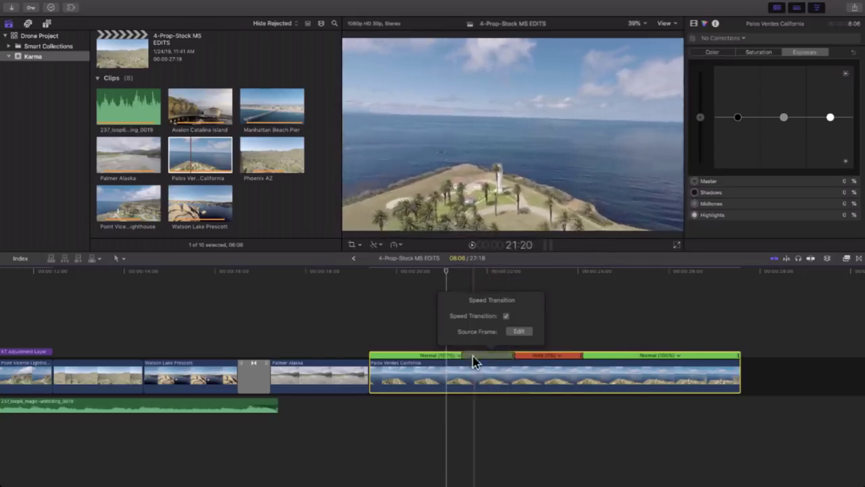
left_click(595, 332)
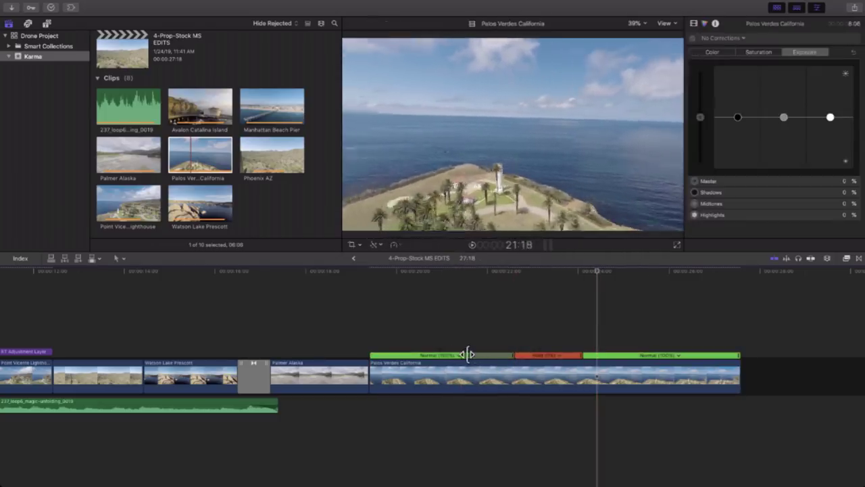
key("space")
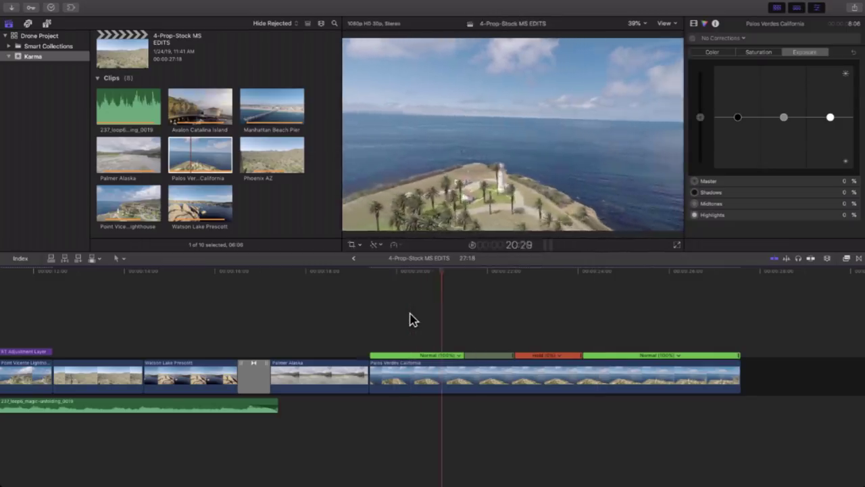
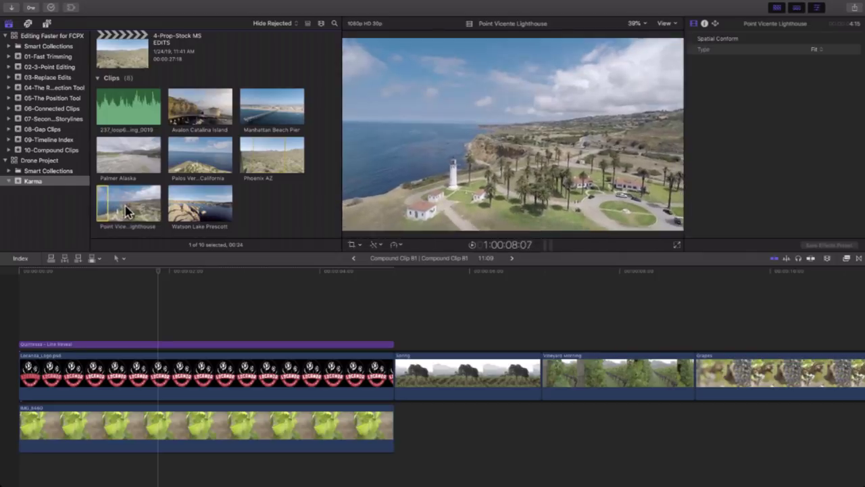
- Mark two additional ranges in the Point Vicente Lighthouse browser clip and reject all three selected ranges
left_click_drag(124, 205, 133, 205)
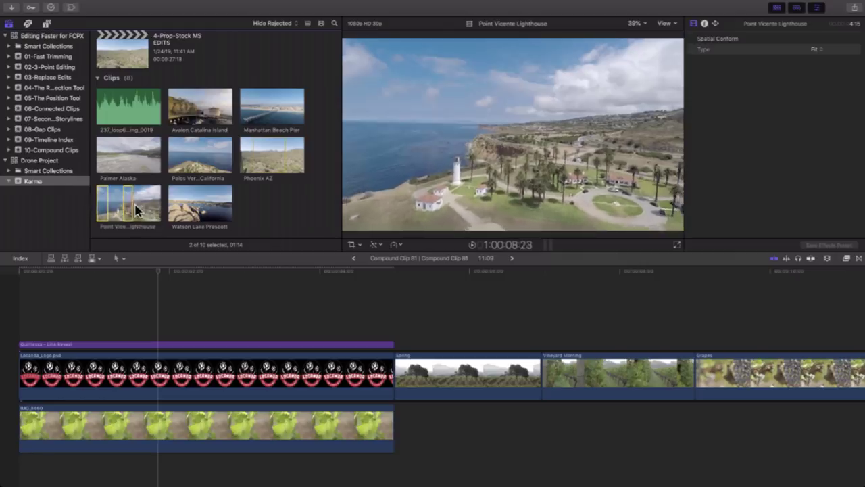
left_click_drag(144, 210, 105, 212)
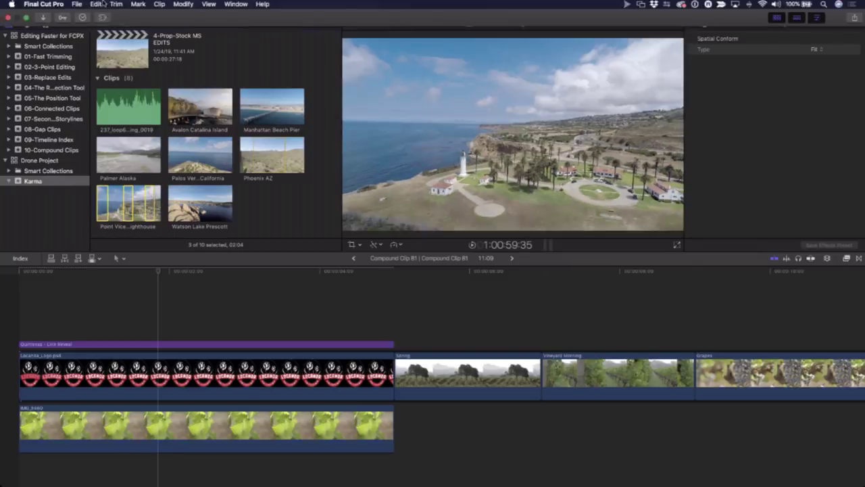
left_click(113, 4)
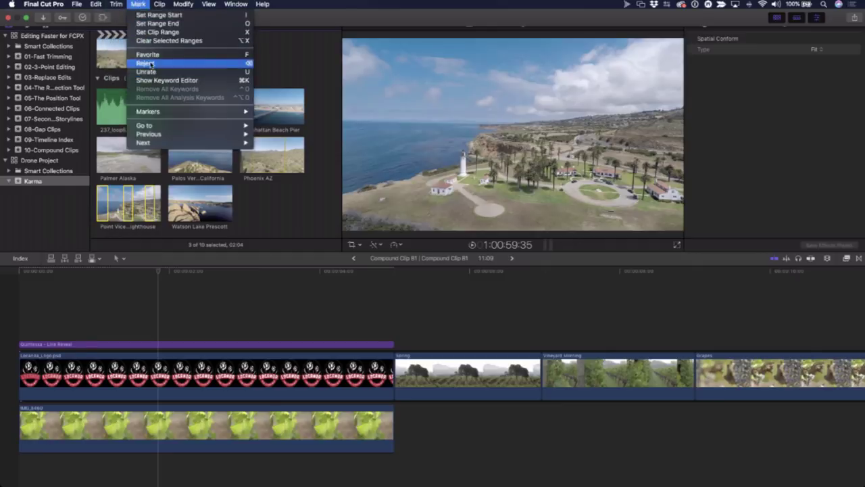
left_click(185, 63)
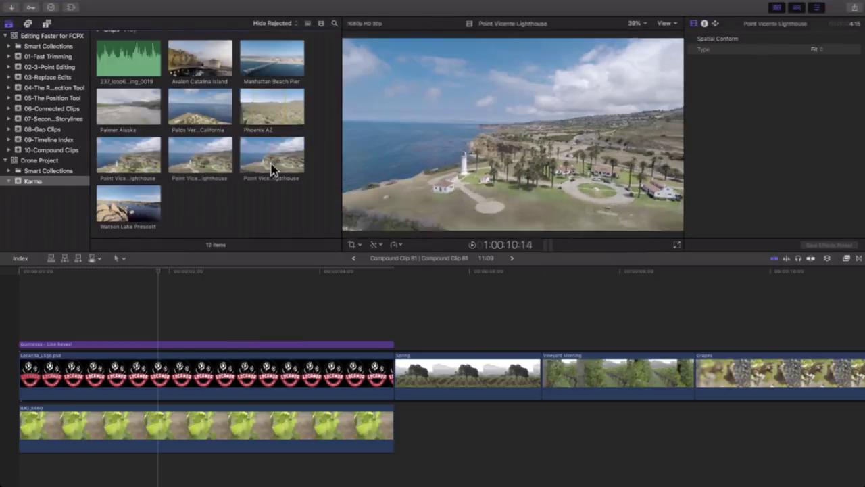
- Filter the Karma event to show only rejected clips, and restore the Hide Rejected filter
left_click(292, 24)
left_click(286, 52)
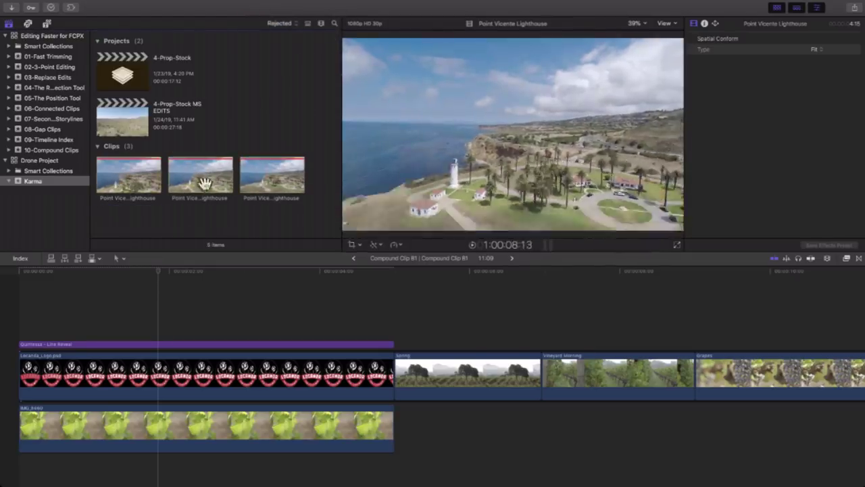
left_click(287, 27)
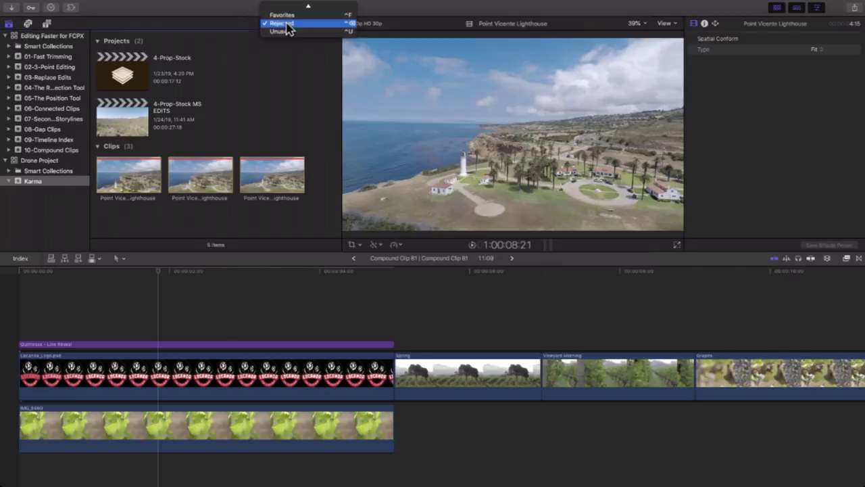
left_click(288, 16)
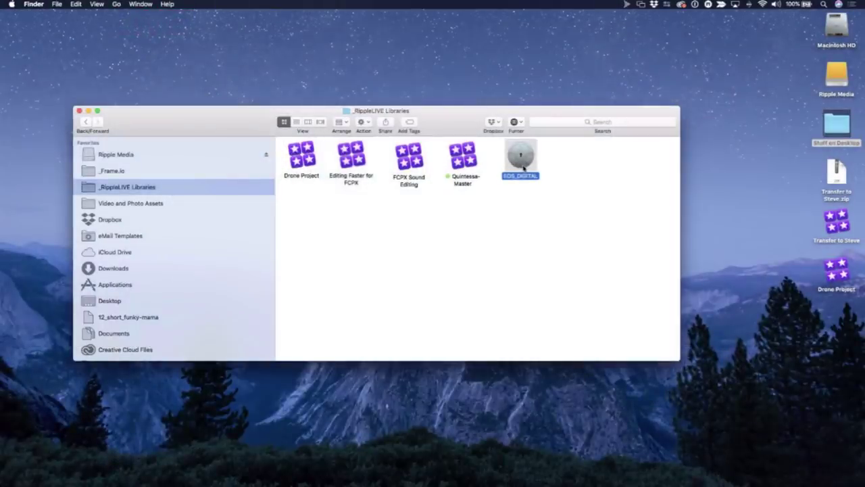
- Switch from Finder to Final Cut Pro, open Media Import, and shrink its window to uncover the desktop area
key("super+Tab")
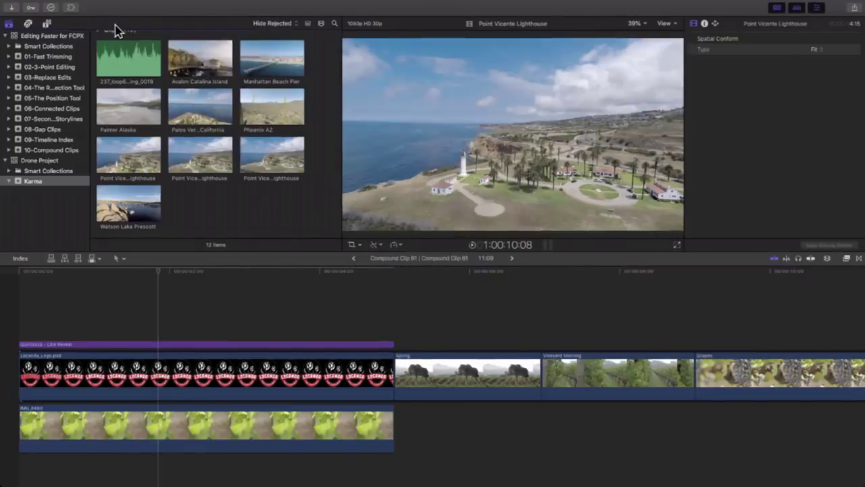
key("super+i")
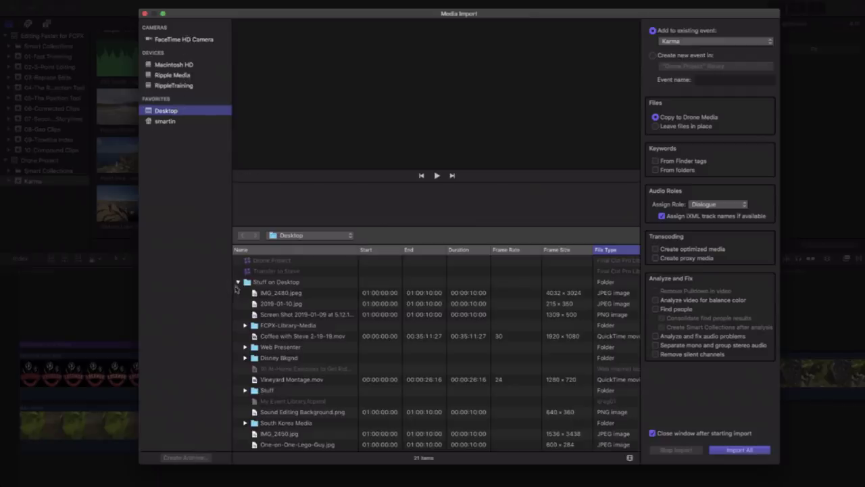
scroll(238, 284, "down", 2)
scroll(238, 284, "up", 2)
left_click_drag(778, 462, 658, 326)
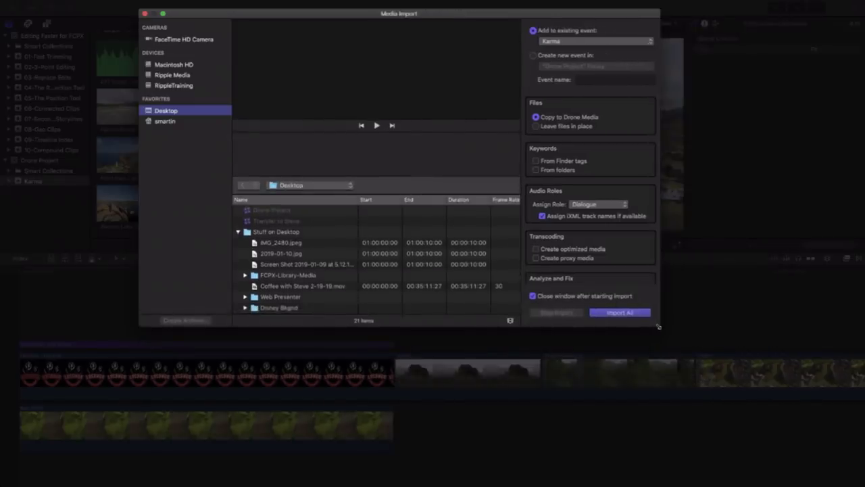
- Add the EOS_DIGITAL disk image from the _RippleLIVE Libraries folder in Finder to the Media Import favorites
key("super+Tab")
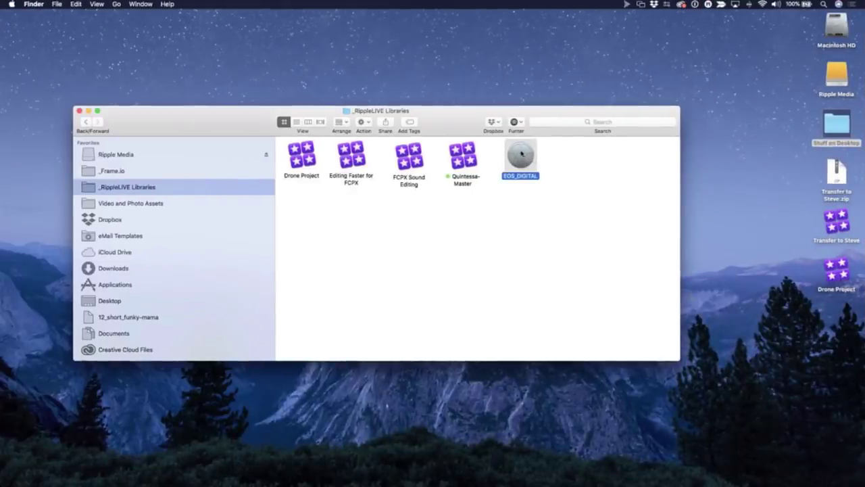
left_click_drag(521, 154, 175, 101)
key("super+Tab")
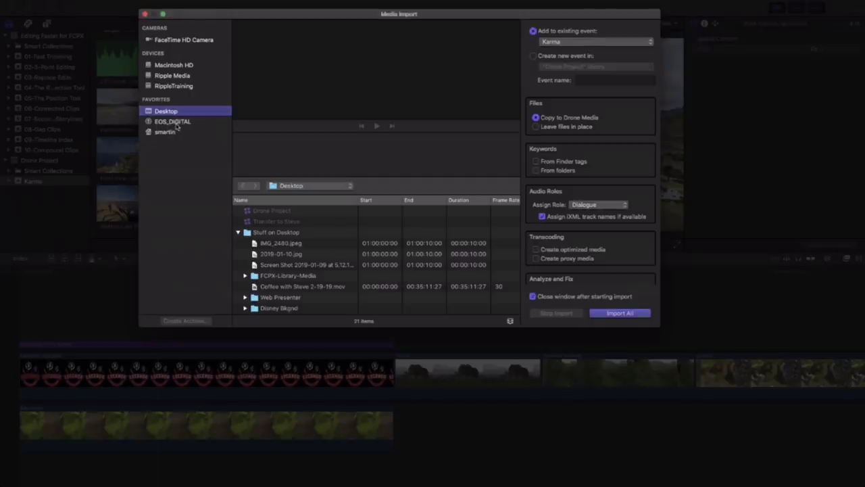
- Browse the EOS_DIGITAL favorite in an enlarged Media Import window and select clip MVI_0889 for preview
left_click(173, 122)
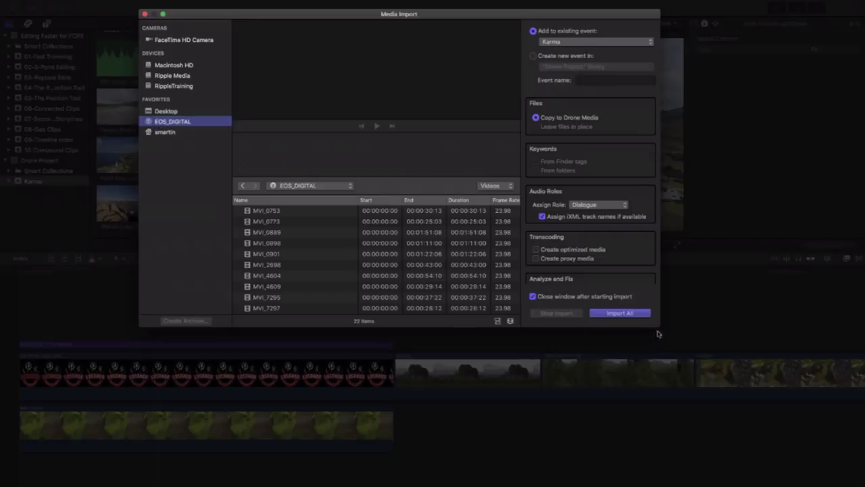
left_click_drag(658, 335, 780, 427)
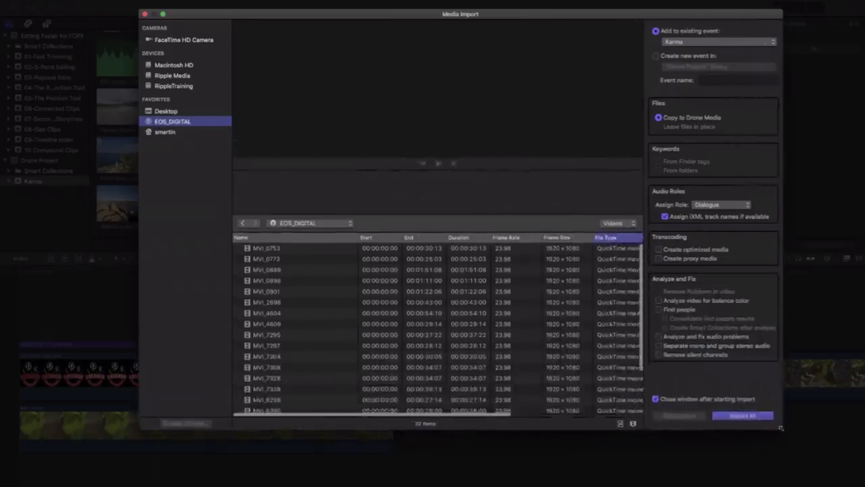
left_click(275, 270)
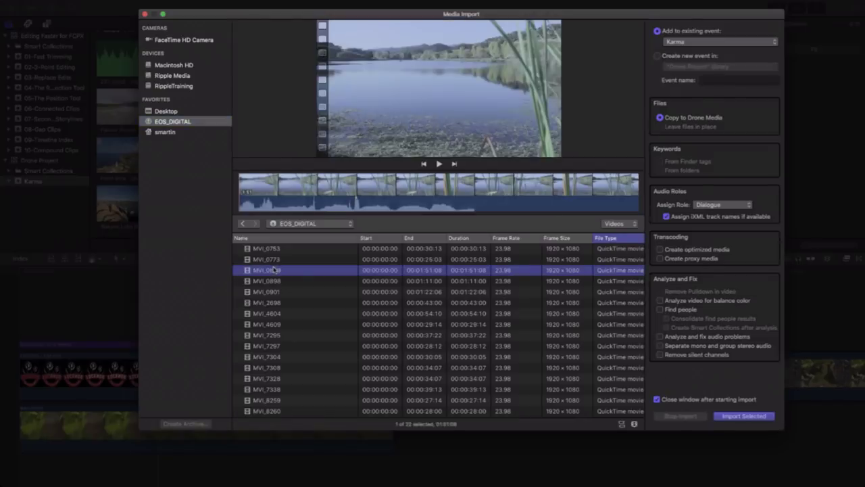
- Mark three separate ranges along the filmstrip of clip MVI_2698, and clear all of them
left_click(256, 304)
left_click(304, 198)
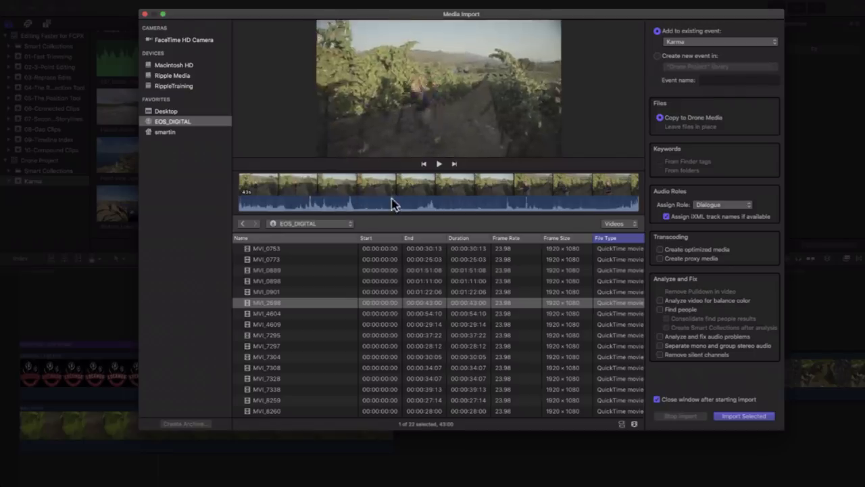
left_click_drag(290, 198, 471, 198)
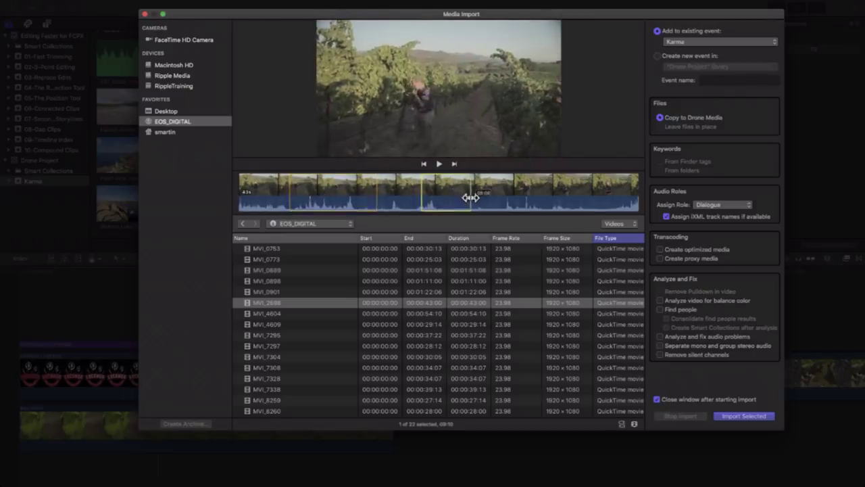
left_click_drag(525, 199, 579, 196)
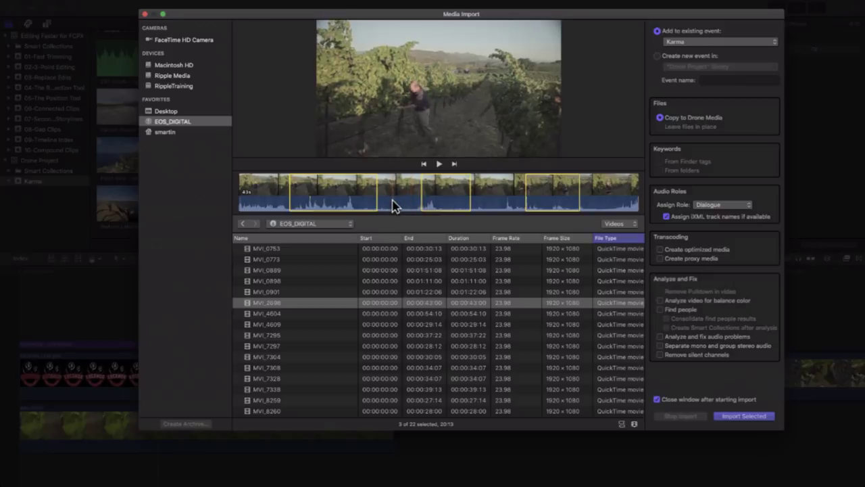
key("alt+x")
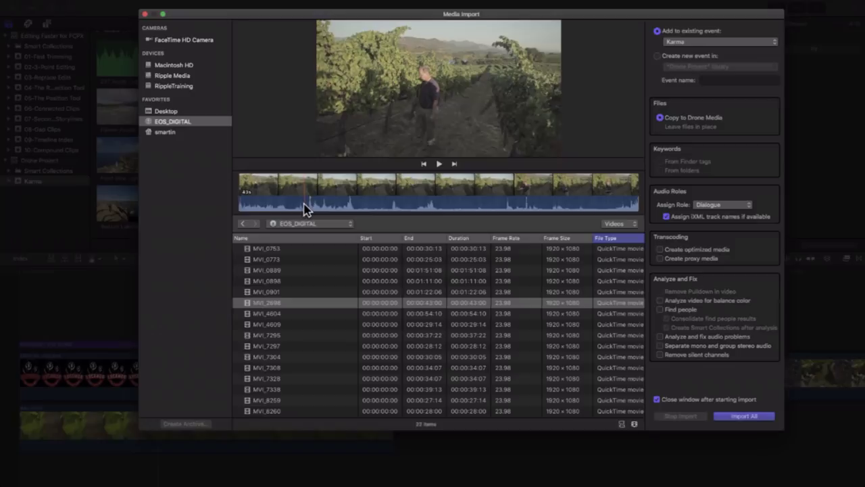
- Mark four separate ranges on clip MVI_2698 by setting start and end points while it plays
key("i")
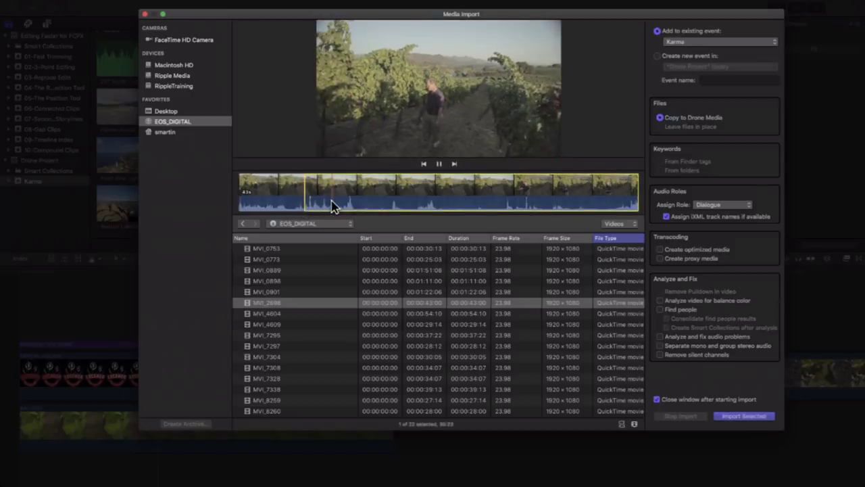
key("o")
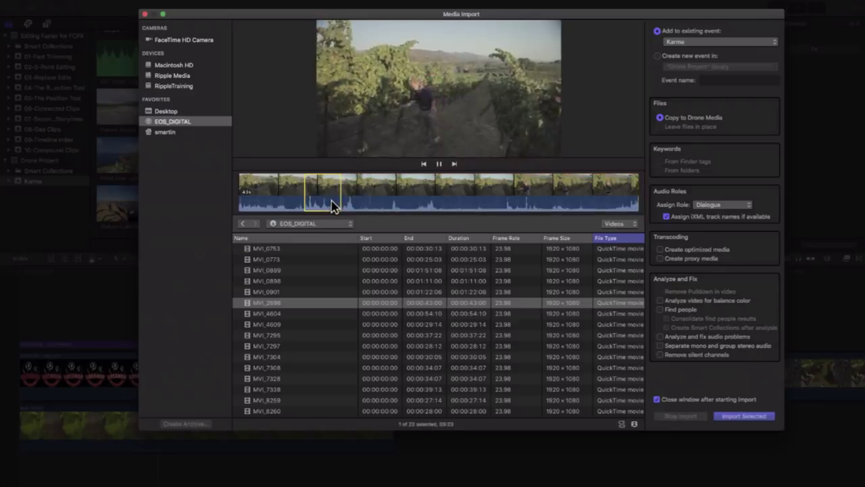
key("super+shift+i")
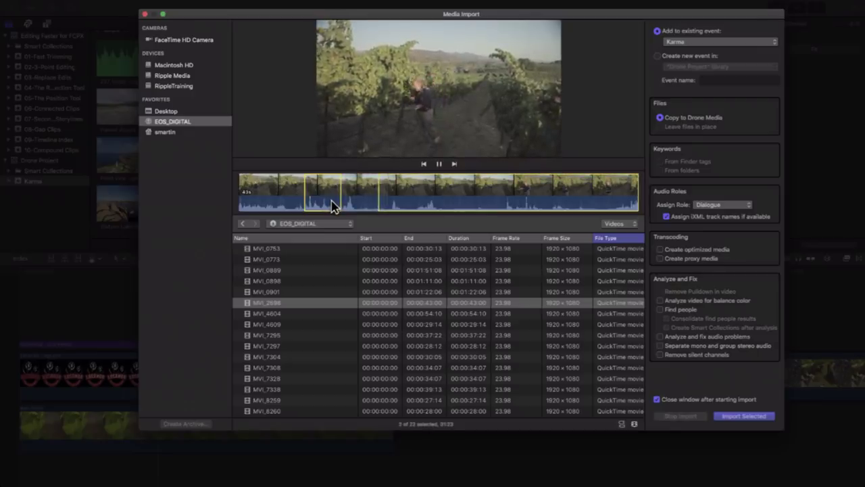
key("o")
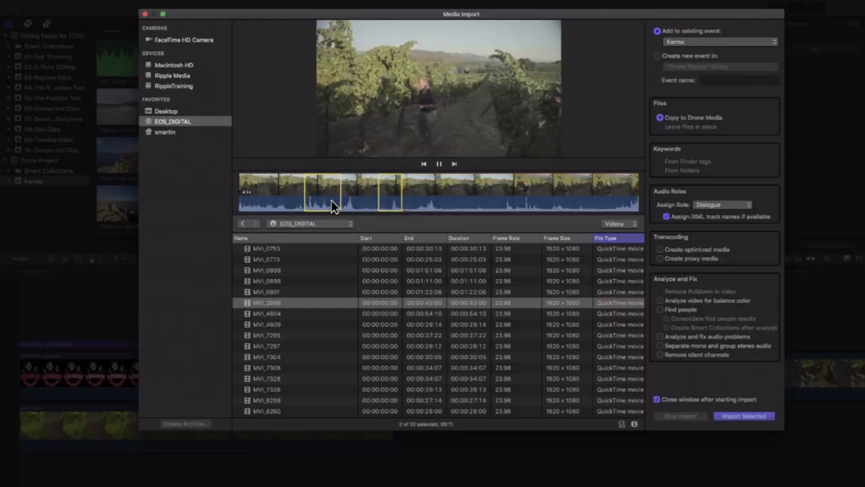
key("super+shift+i")
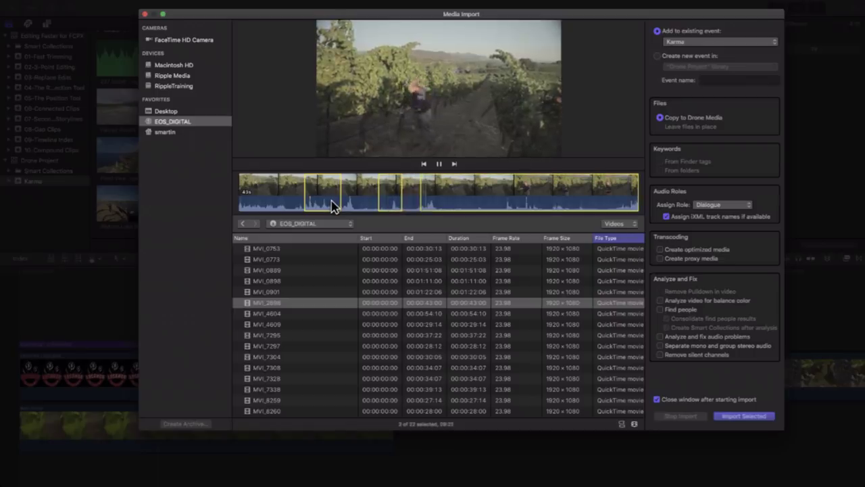
key("o")
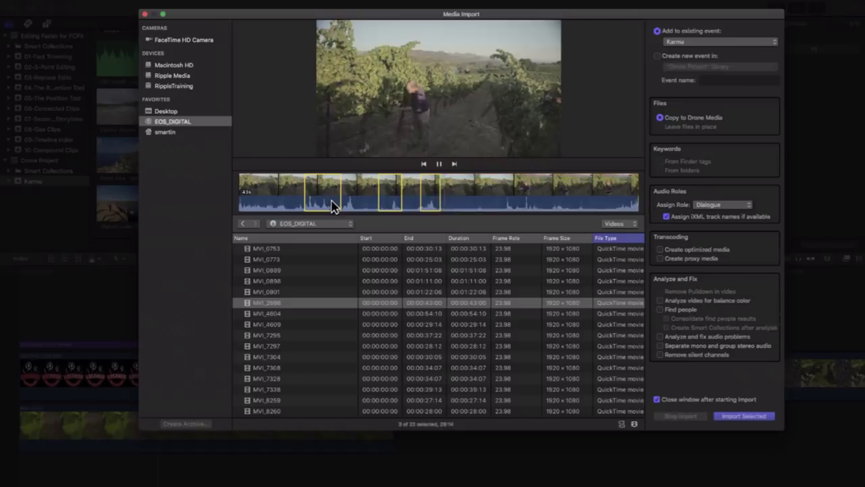
key("super+shift+i")
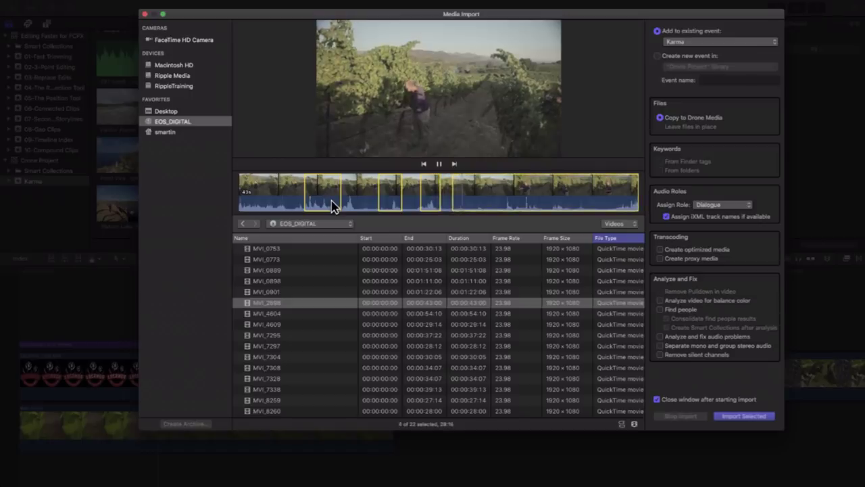
key("o")
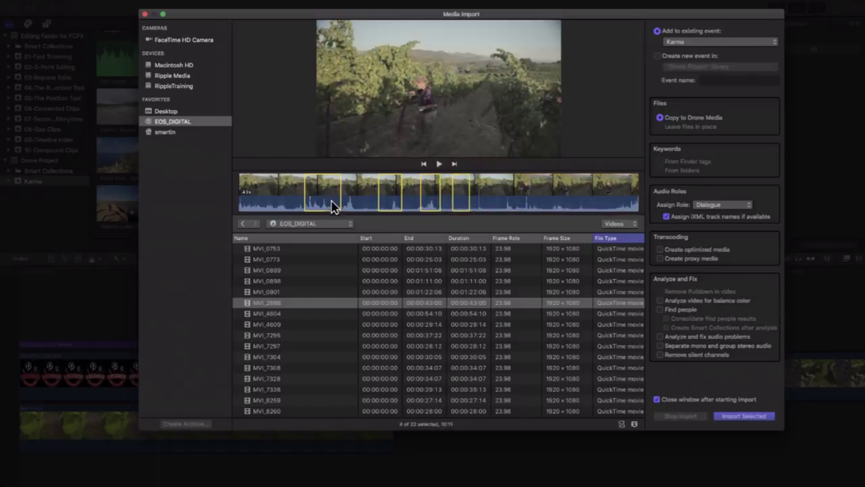
- Import the marked ranges into the existing Karma event and close the Media Import window
left_click(742, 417)
left_click(144, 15)
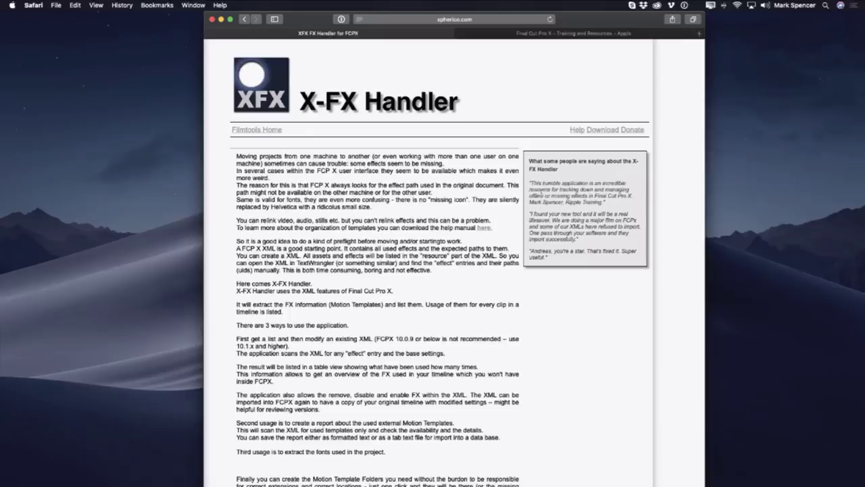
- Review the testimonial and download link on the X-FX Handler page, and go to the Filmtools home page
left_click_drag(531, 195, 613, 202)
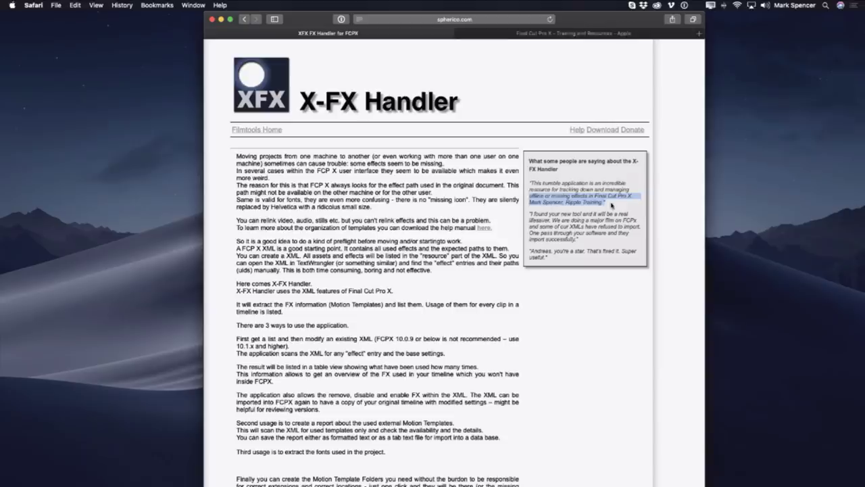
left_click(605, 203)
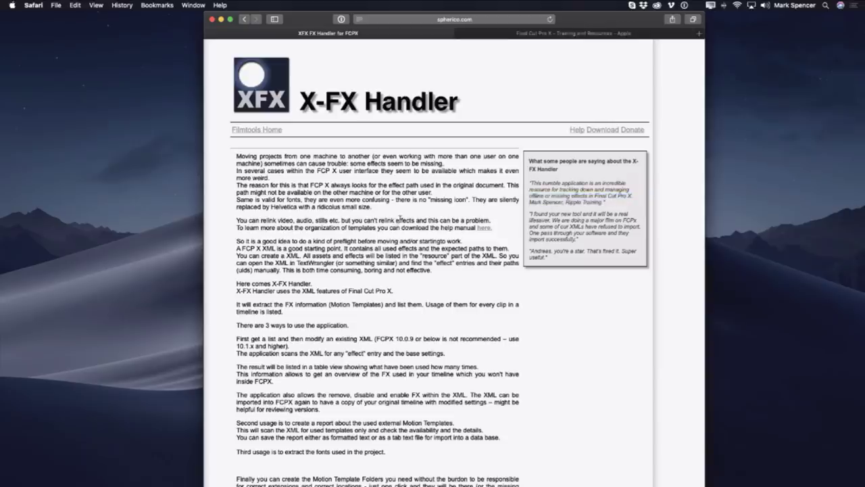
scroll(402, 218, "down", 3)
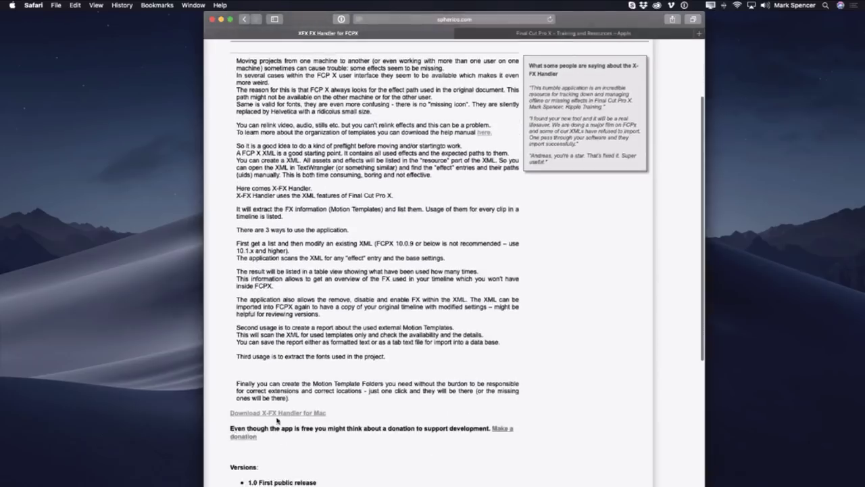
scroll(410, 270, "up", 3)
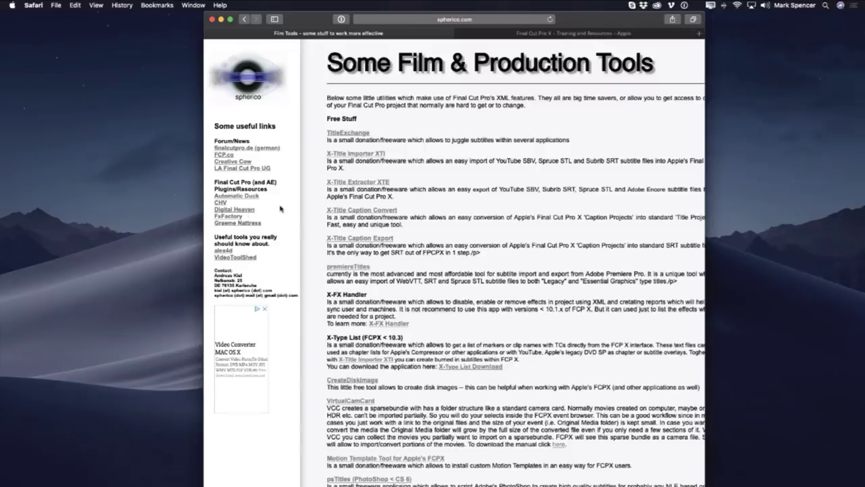
- Download VirtualCamCard from the Free Stuff list and highlight the first sentence of its description
scroll(411, 192, "down", 5)
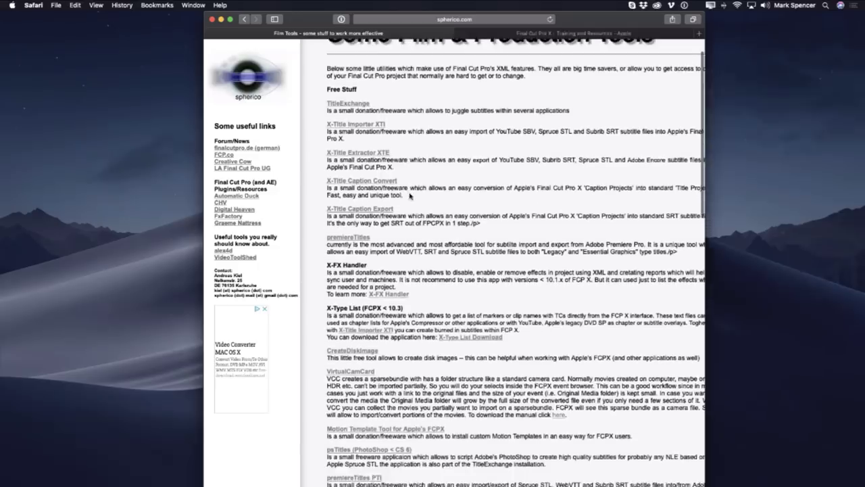
scroll(394, 184, "down", 1)
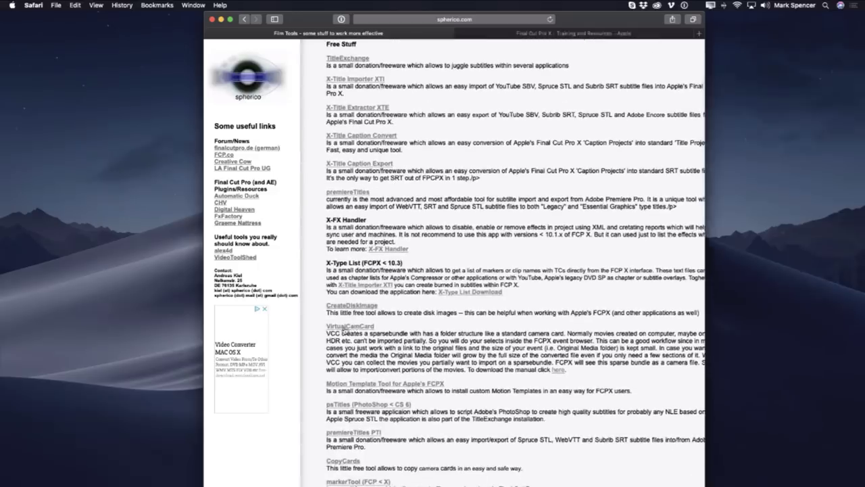
left_click(351, 328)
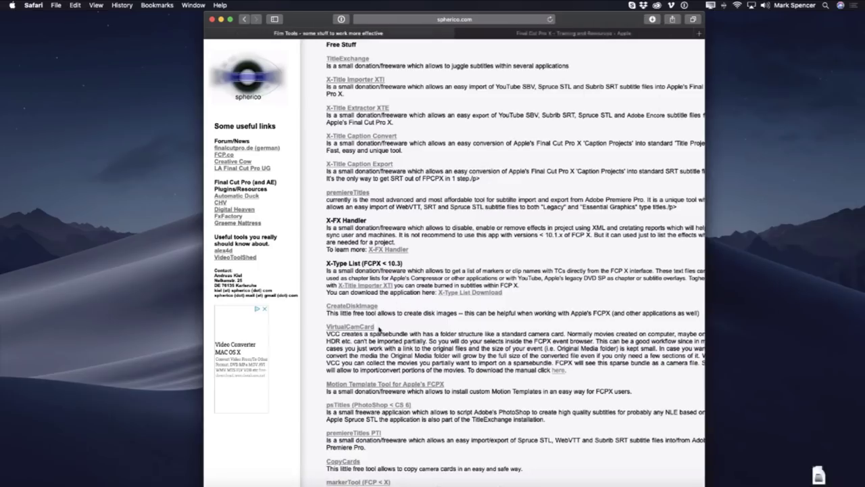
scroll(338, 291, "down", 5)
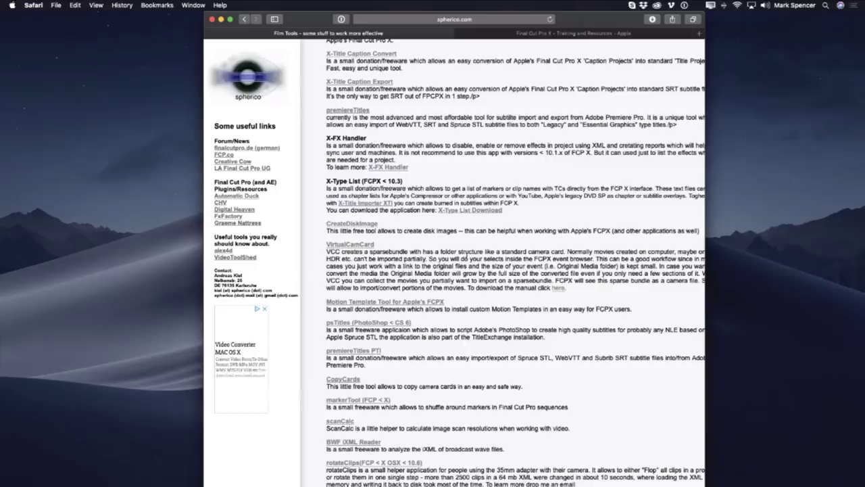
left_click_drag(565, 251, 332, 251)
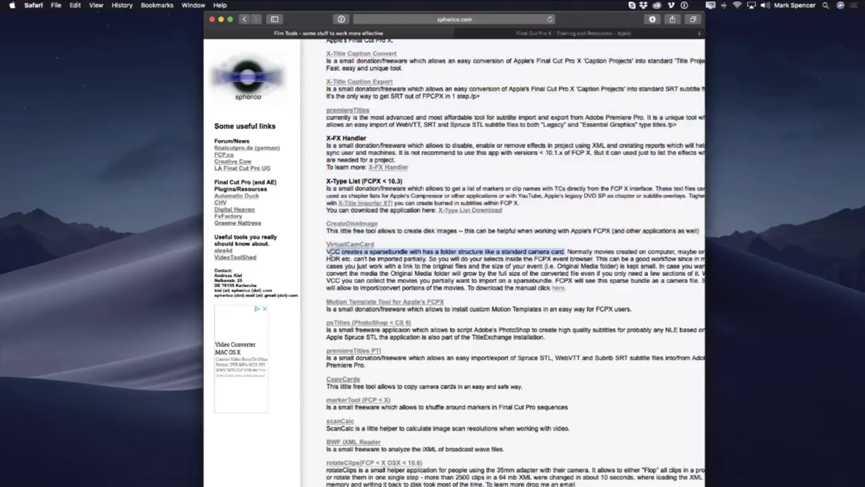